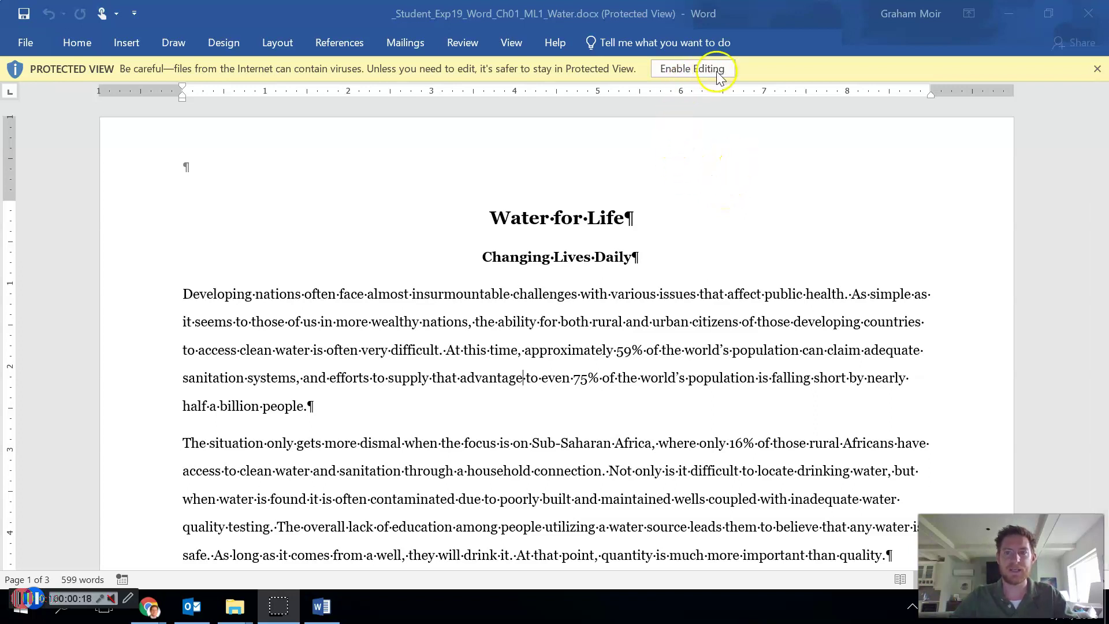
- Enable editing for the protected document and change its page orientation to Portrait
left_click(691, 72)
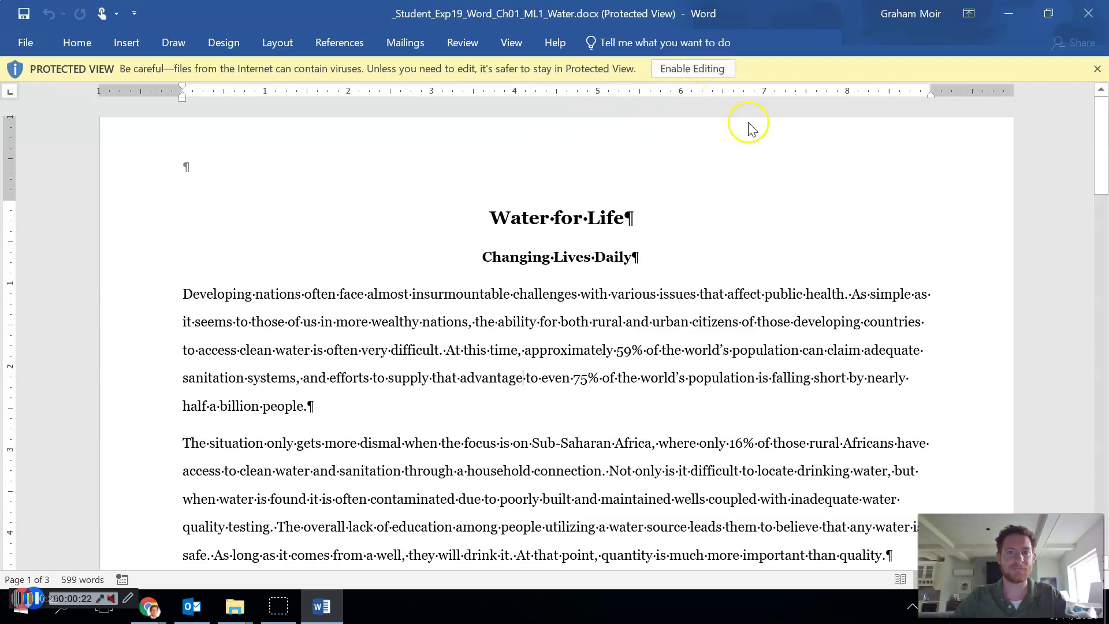
left_click(690, 69)
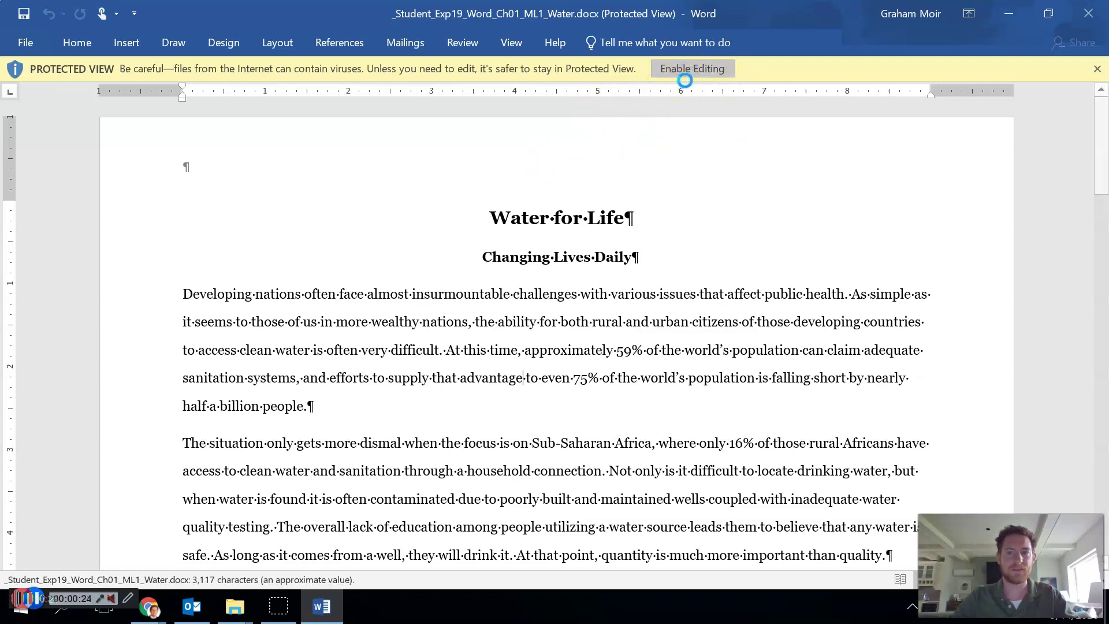
scroll(319, 266, "down", 3)
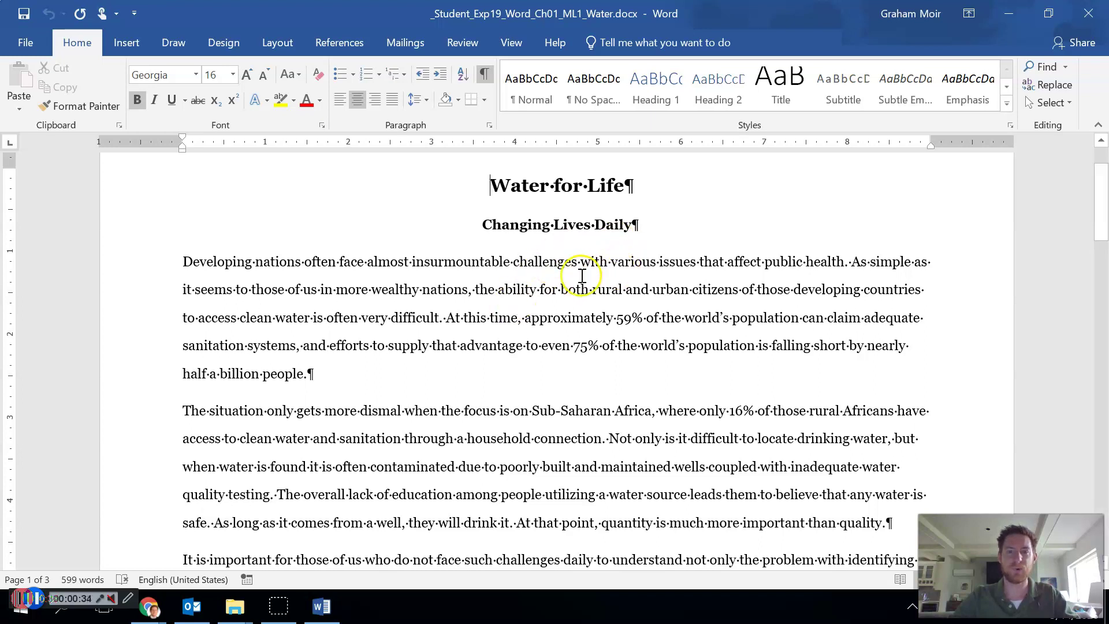
left_click(281, 46)
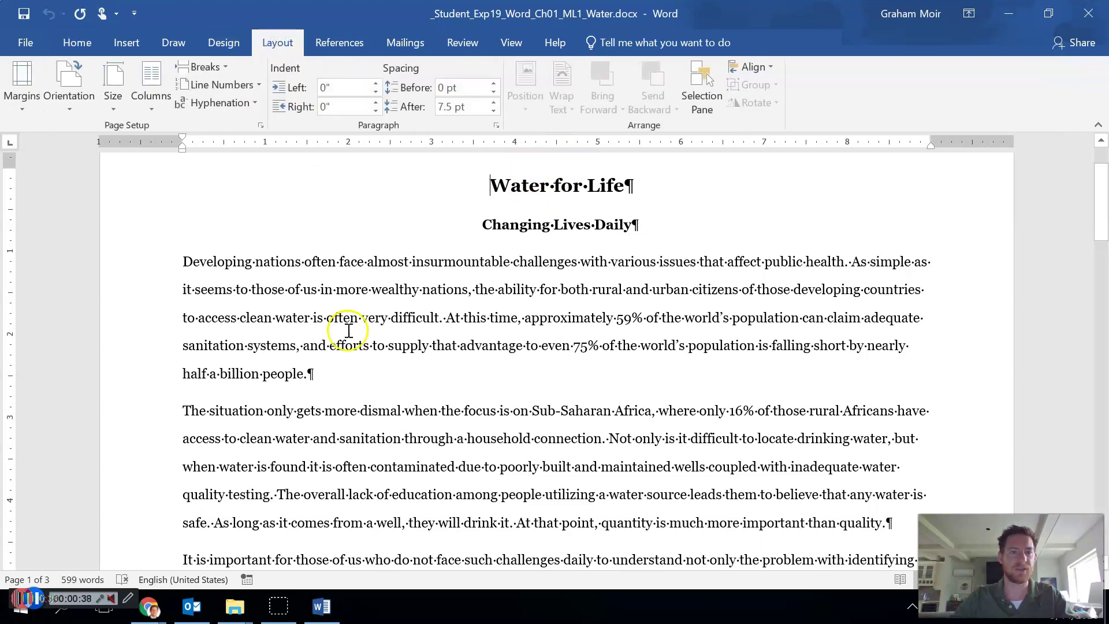
left_click(74, 110)
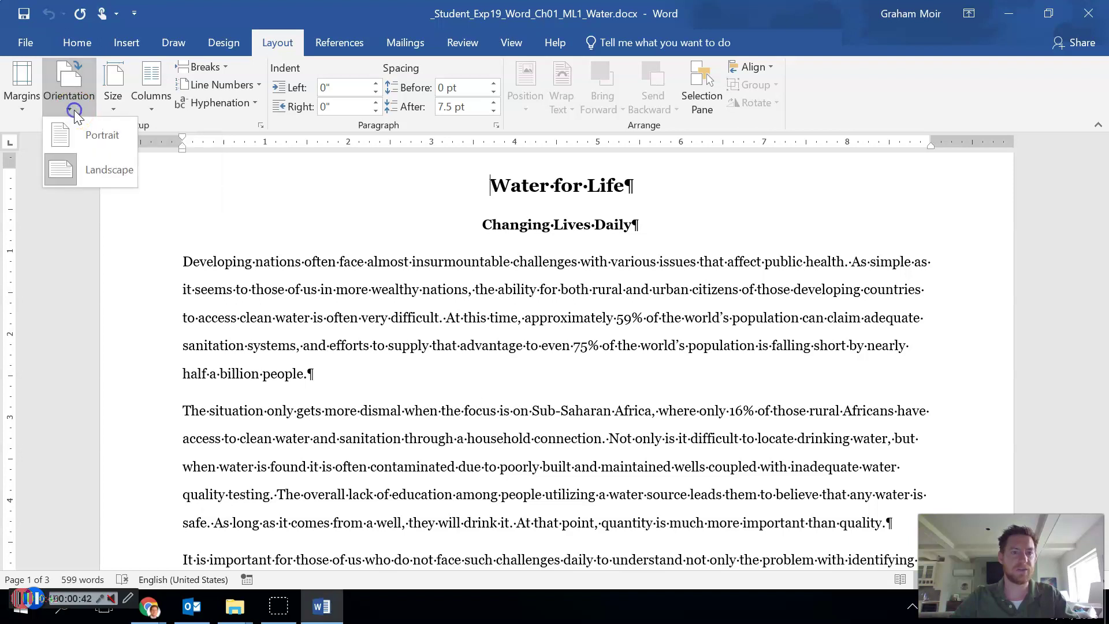
left_click(104, 143)
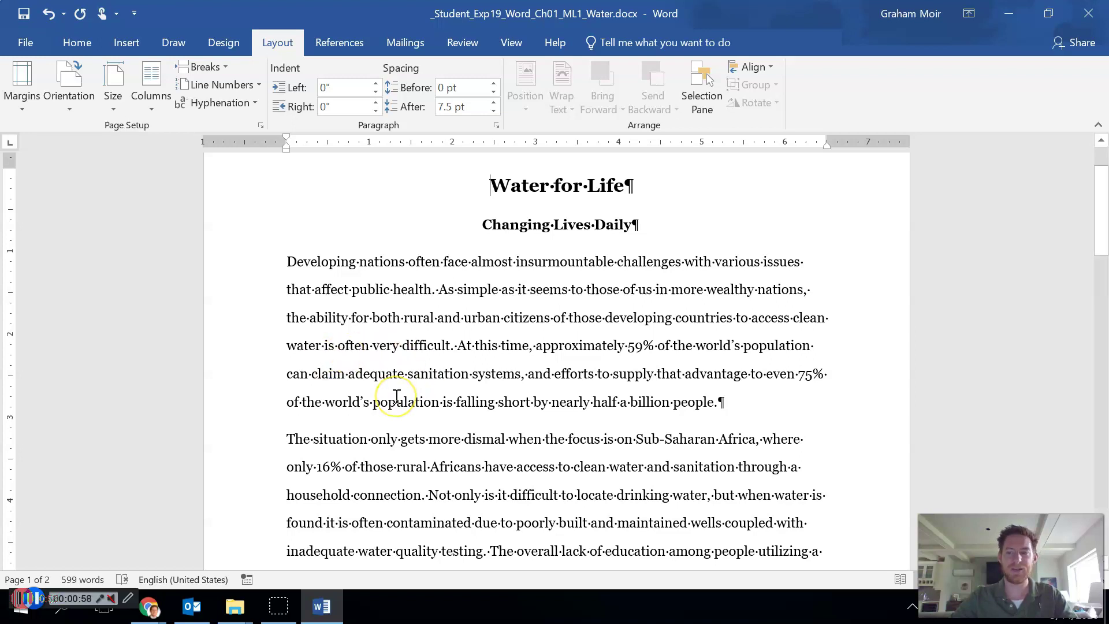
- Hide the paragraph marks and other formatting symbols, and show them again
key("Return")
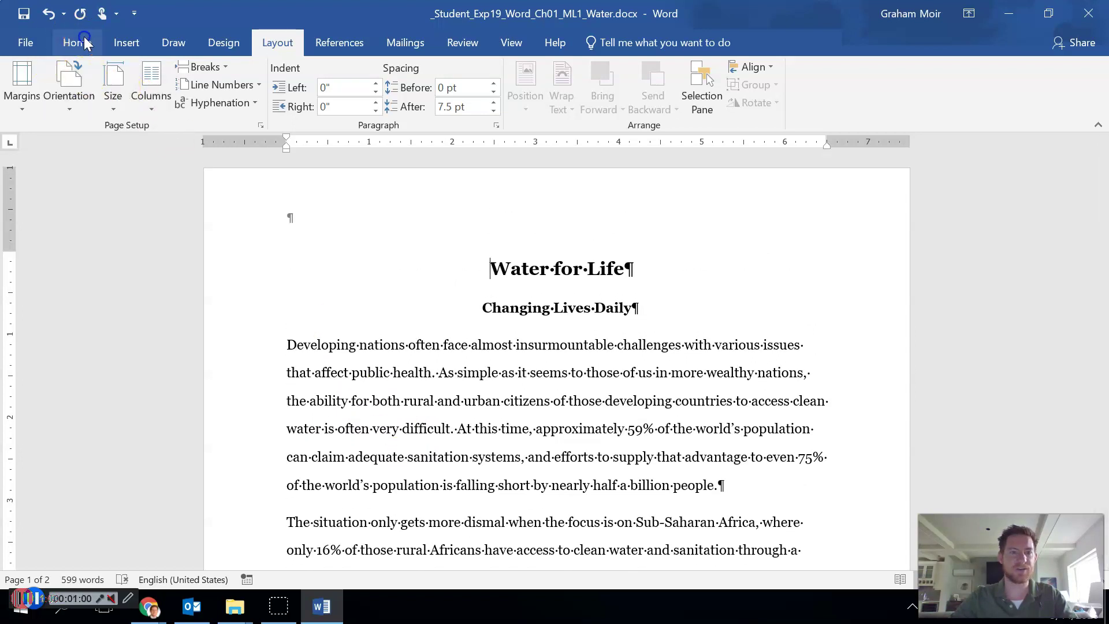
left_click(77, 43)
left_click(485, 74)
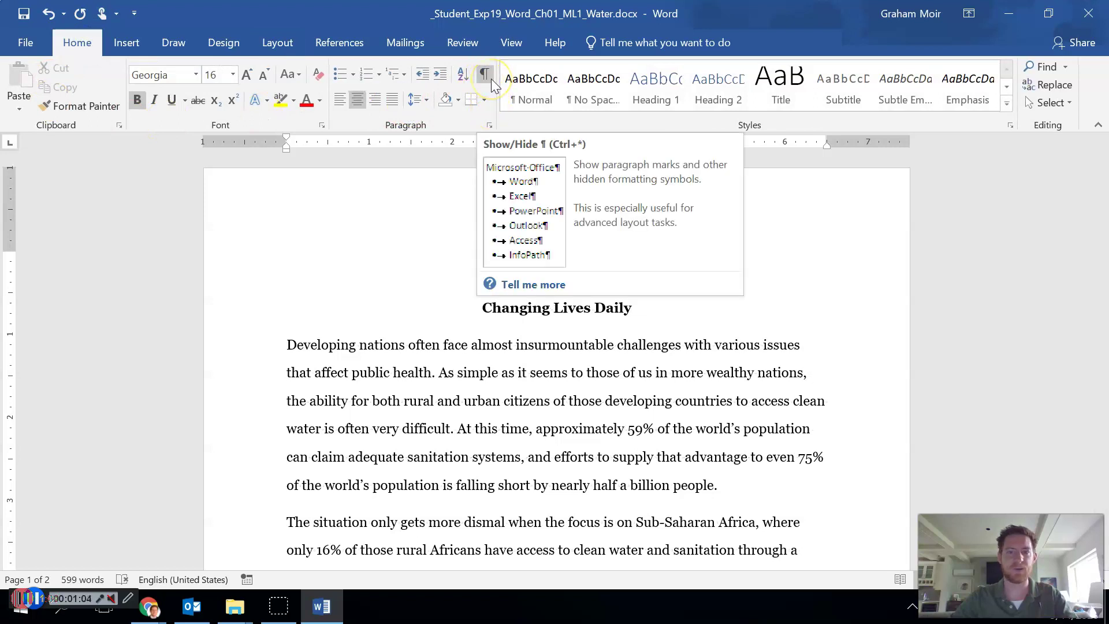
left_click(490, 80)
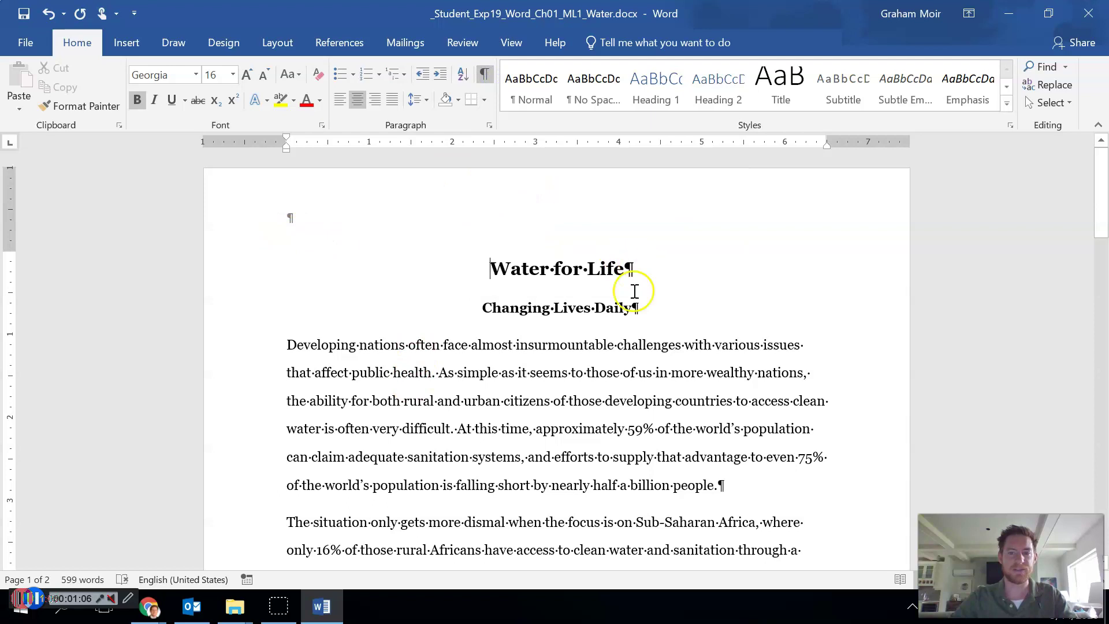
- Delete the title "Water for Life" and the subtitle "Changing Lives Daily" above the first paragraph
scroll(390, 354, "down", 1)
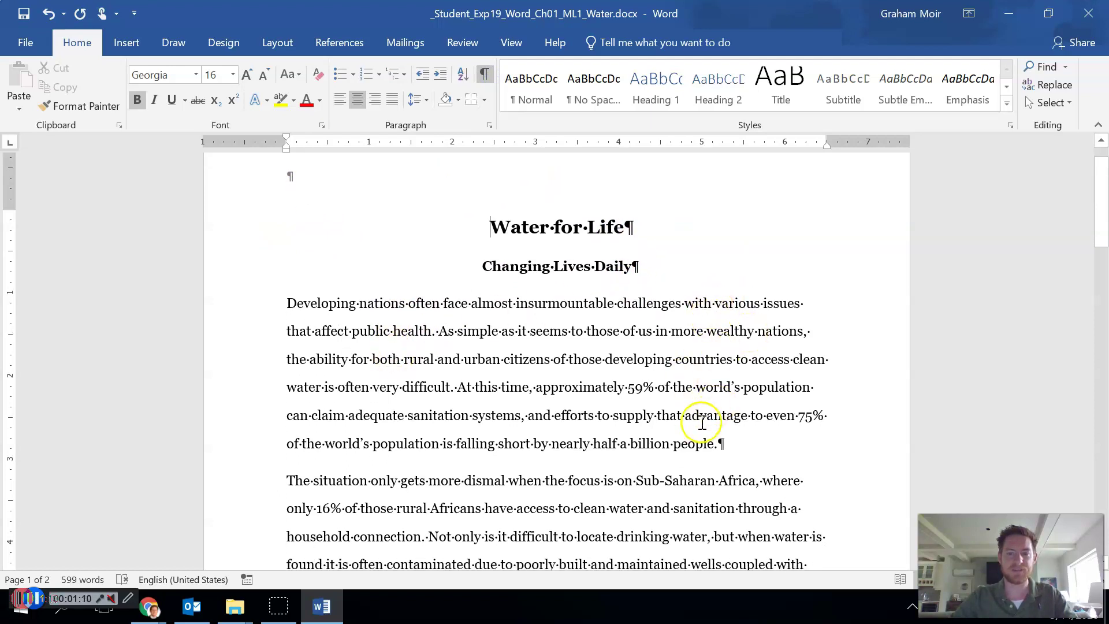
scroll(384, 366, "down", 4)
scroll(386, 372, "up", 5)
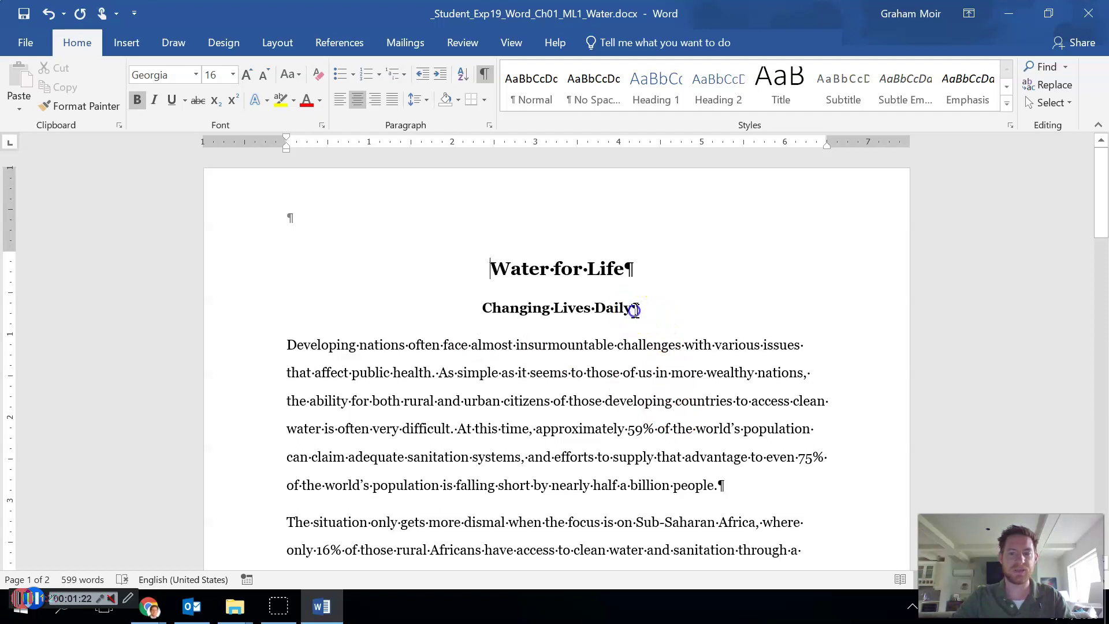
left_click_drag(635, 310, 512, 281)
left_click_drag(634, 306, 349, 240)
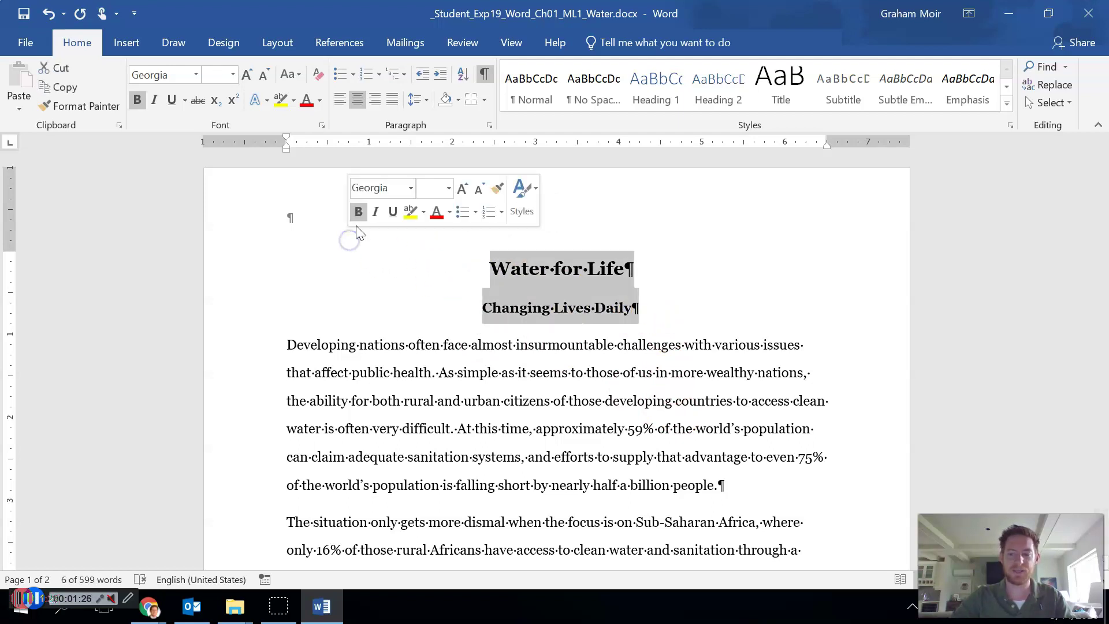
key("Delete")
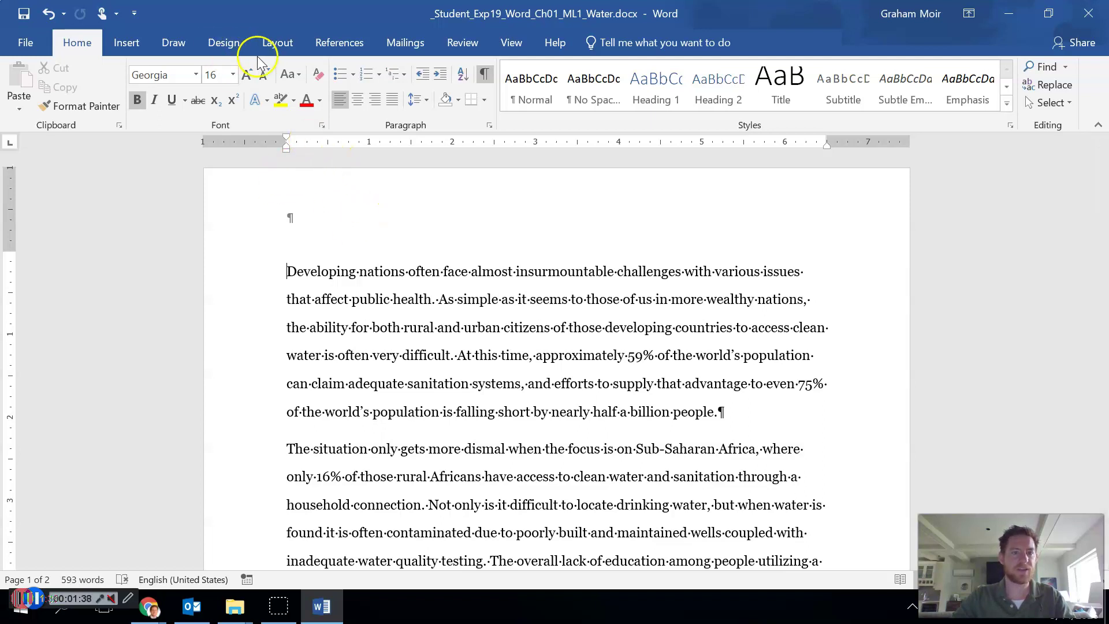
- Apply the Moderate margins preset, with 1" top and bottom and 0.75" left and right
left_click(275, 43)
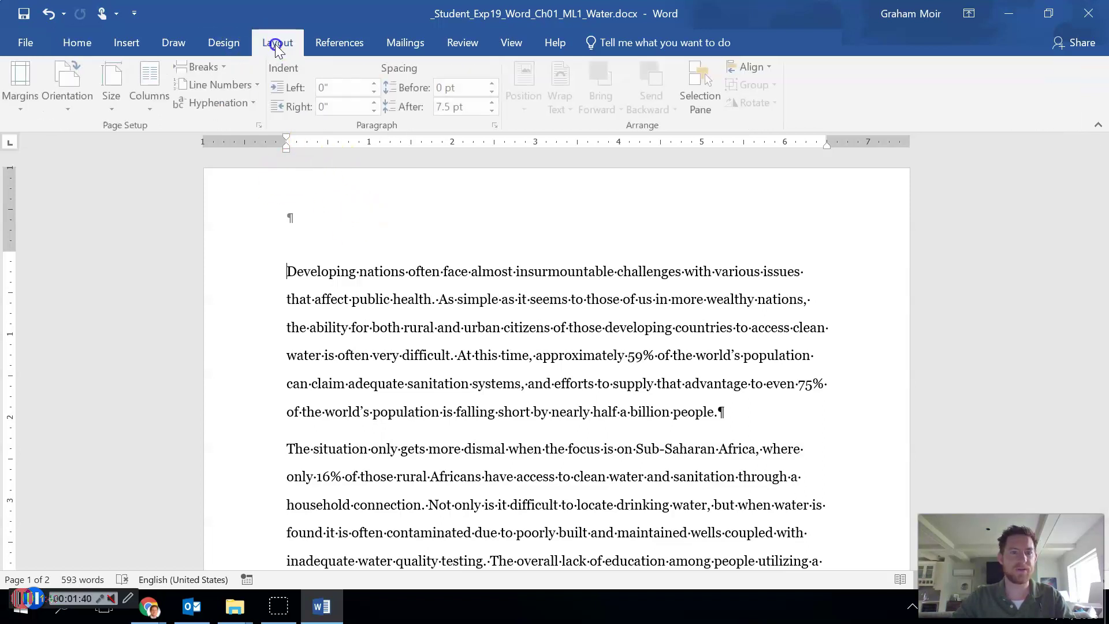
left_click(31, 114)
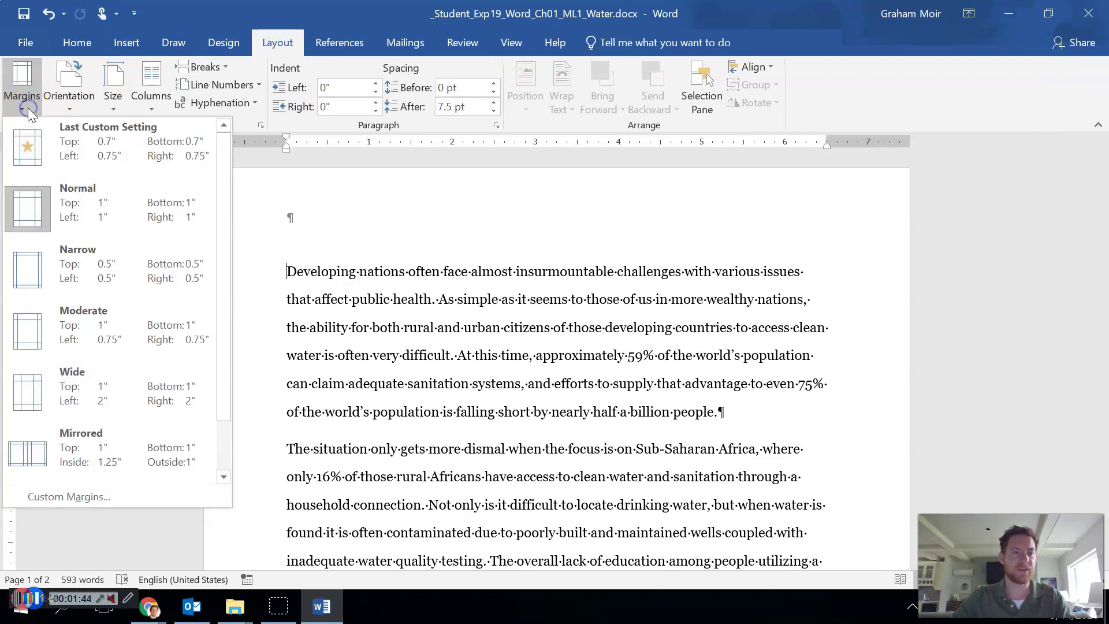
left_click(116, 334)
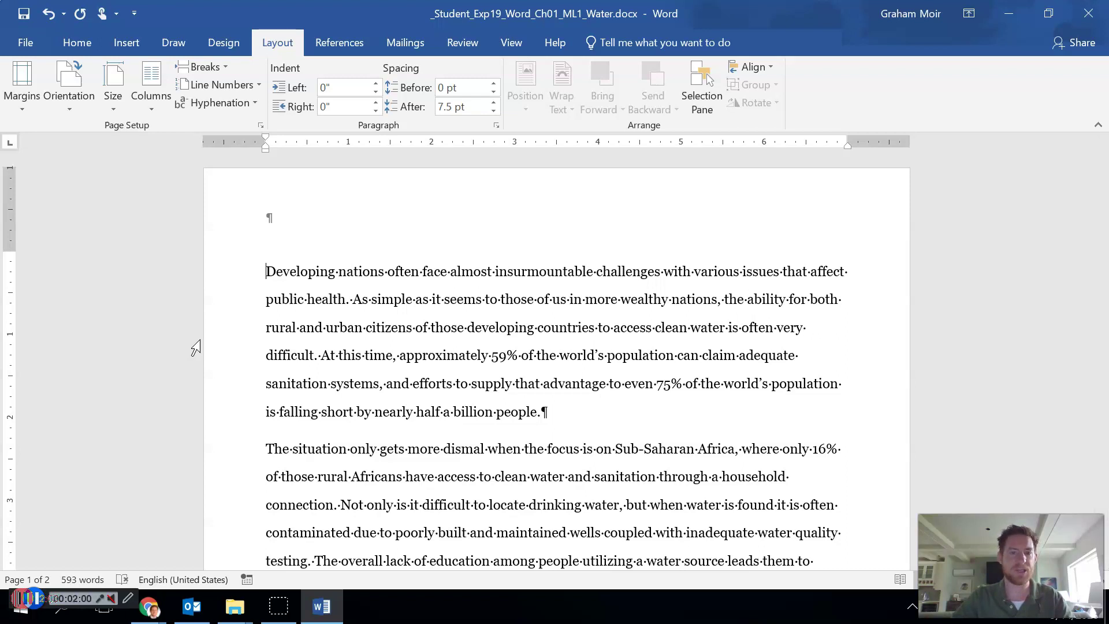
- Insert a page break before the paragraph starting "Developing nations" and check the resulting blank first page
left_click(267, 273)
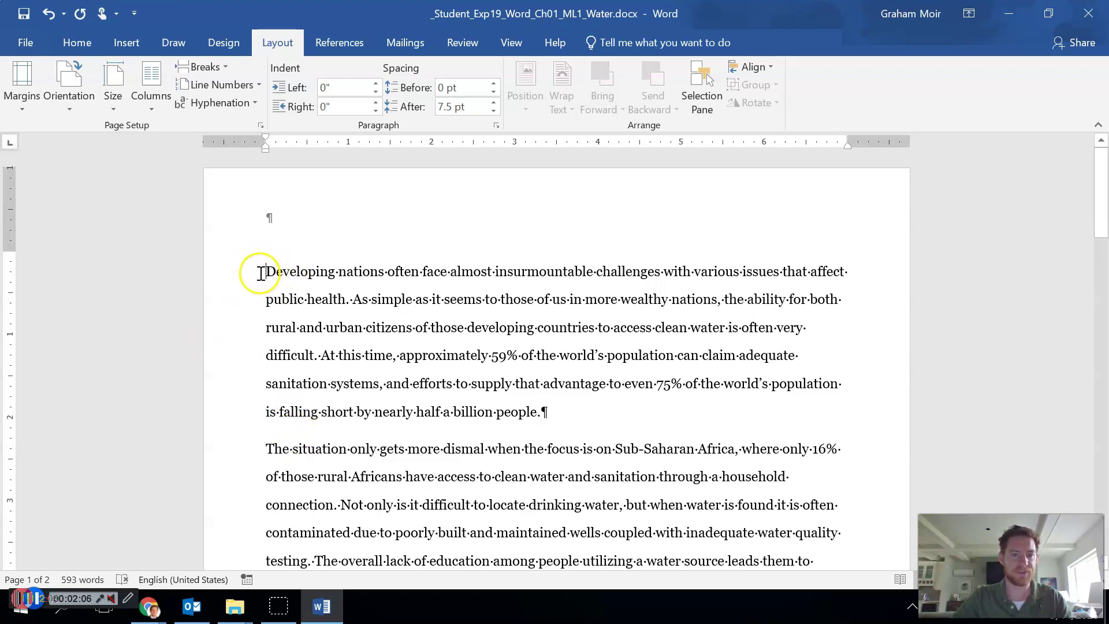
left_click(128, 45)
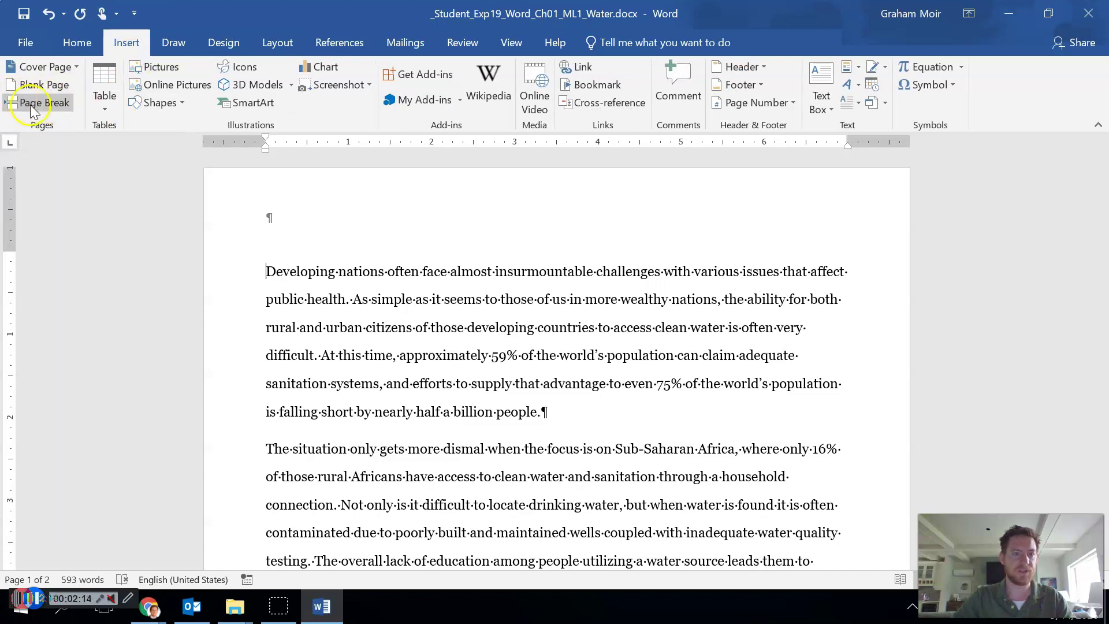
left_click(30, 105)
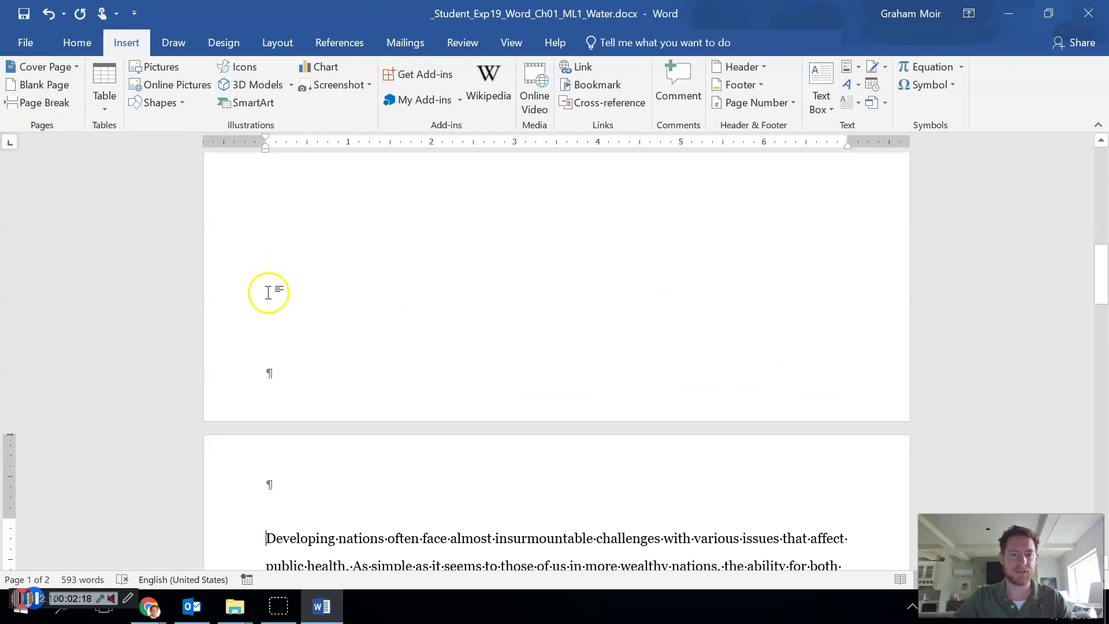
scroll(379, 442, "down", 1)
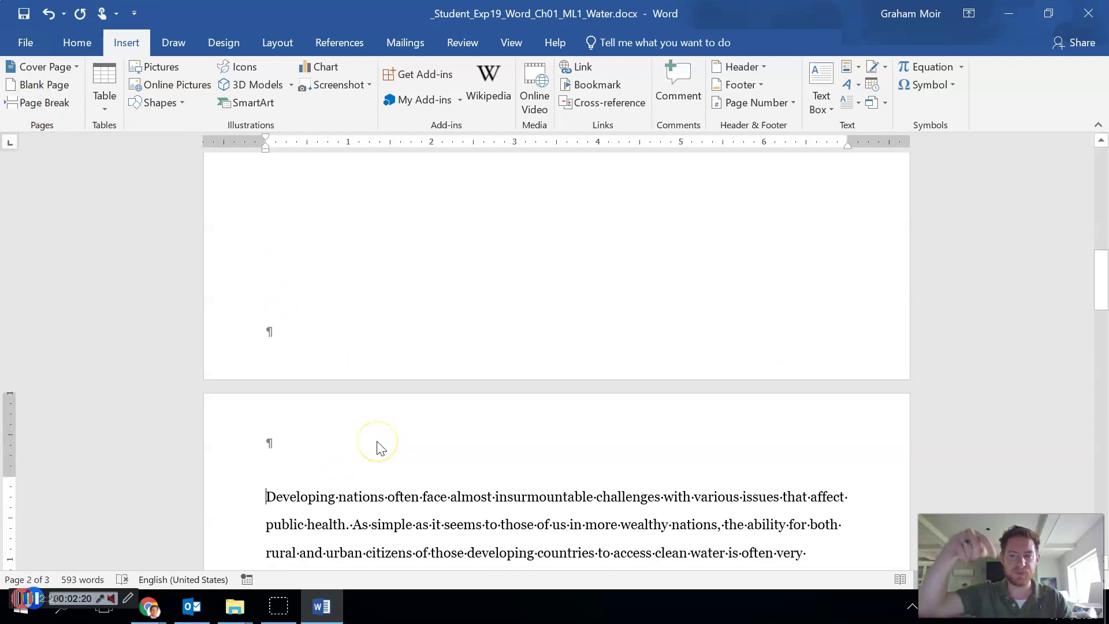
scroll(377, 444, "up", 3)
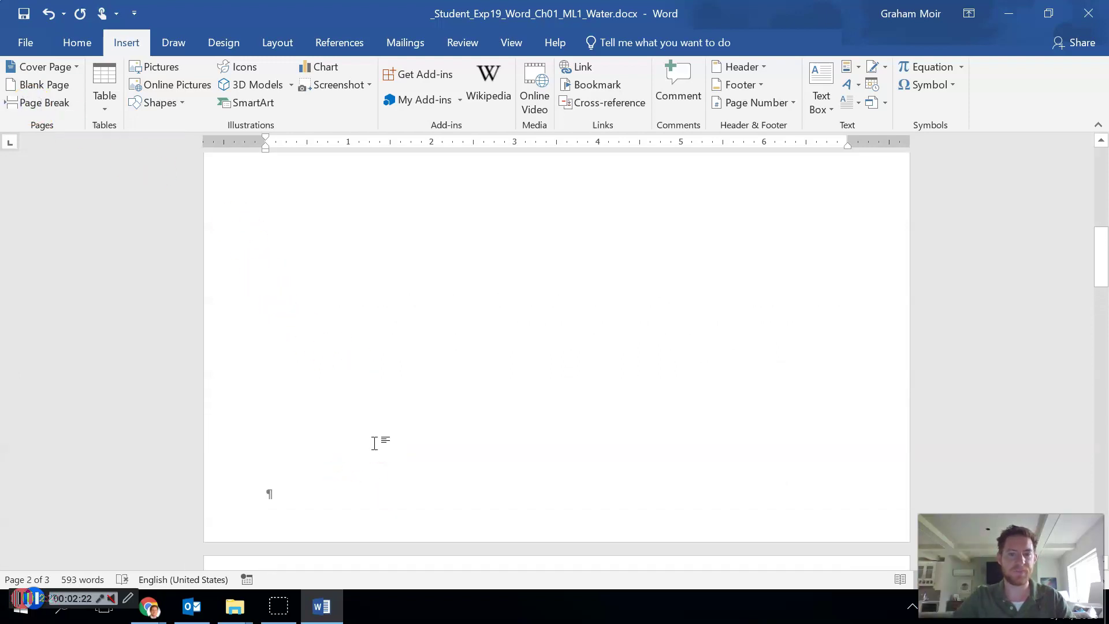
scroll(376, 444, "down", 3)
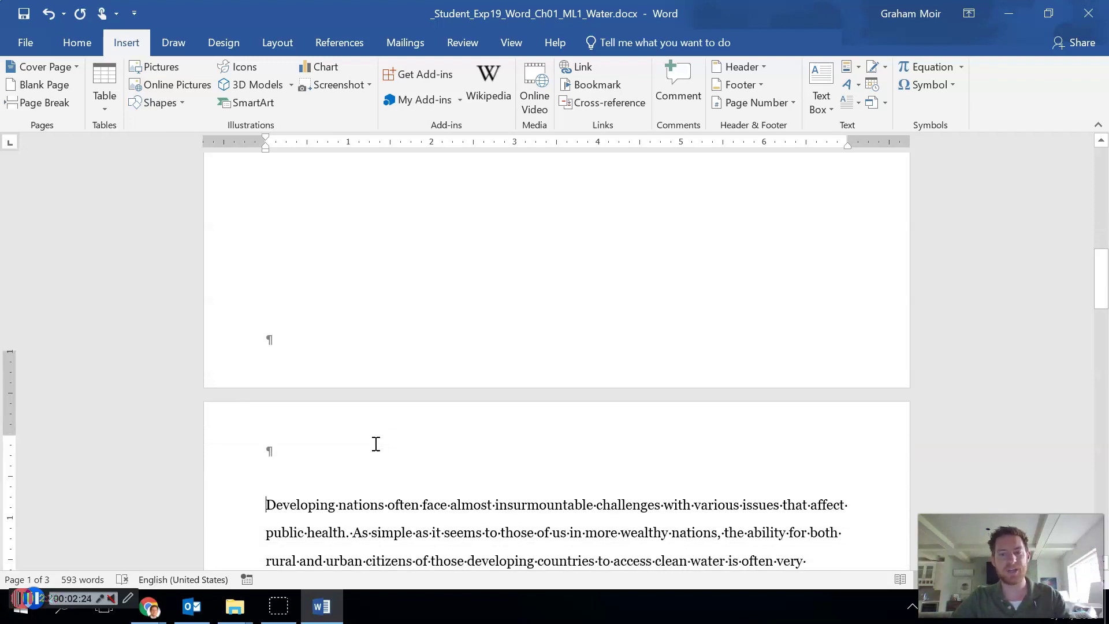
scroll(375, 443, "up", 4)
scroll(375, 443, "up", 5)
left_click(341, 274)
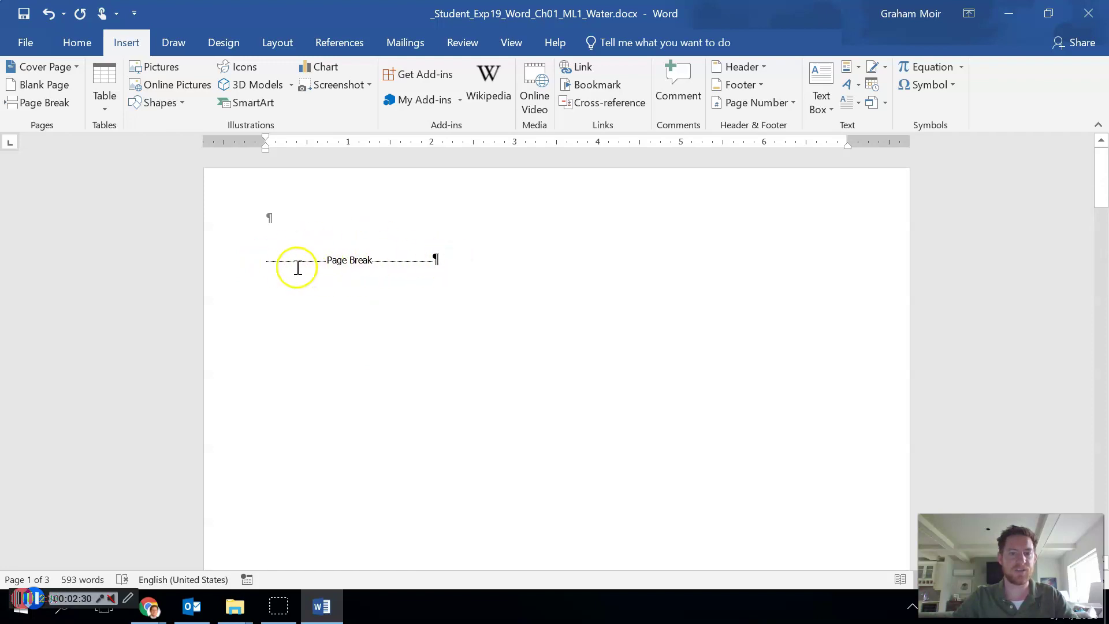
- Switch the formatting marks off and back on to compare how the page break is shown
left_click(76, 42)
left_click(488, 77)
left_click(490, 78)
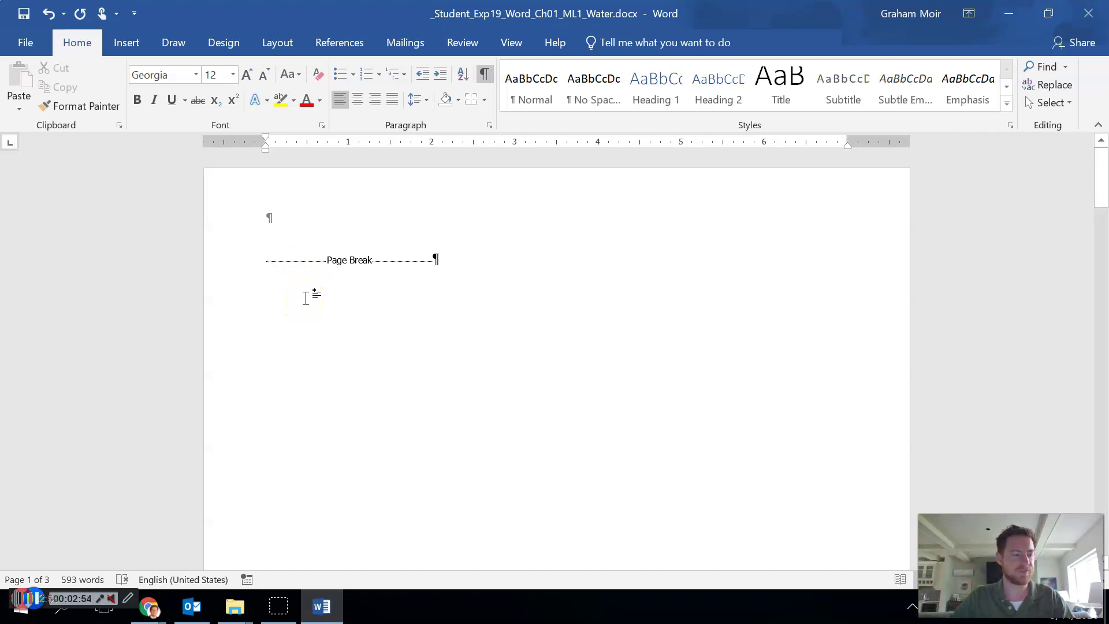
- Place the insertion point directly before the page break on the first page
left_click(329, 255)
left_click(262, 255)
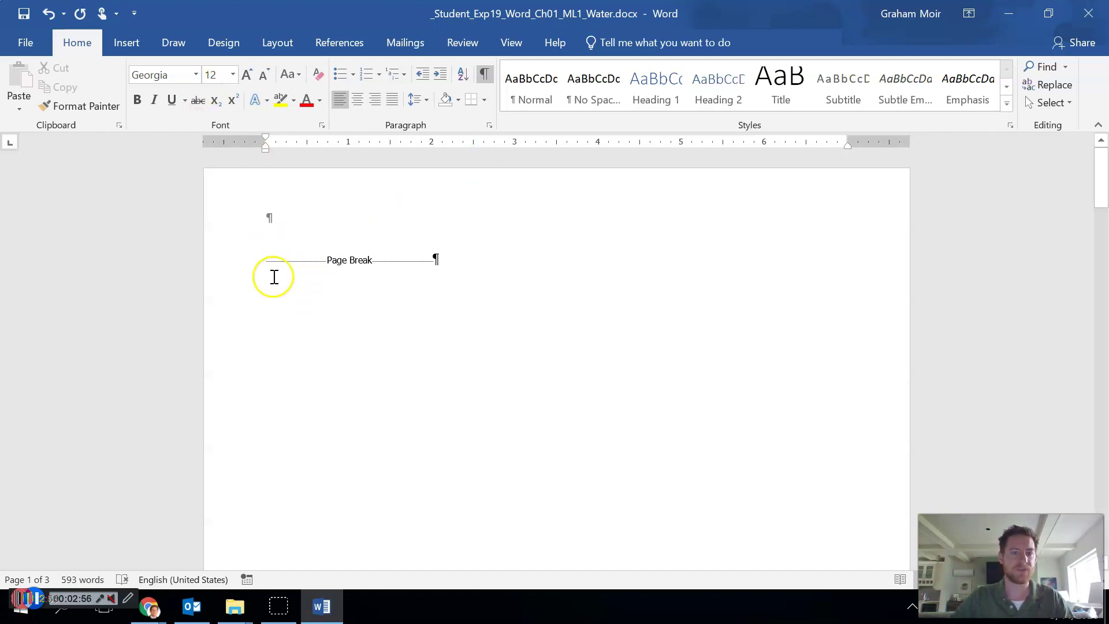
left_click(263, 253)
left_click(258, 261)
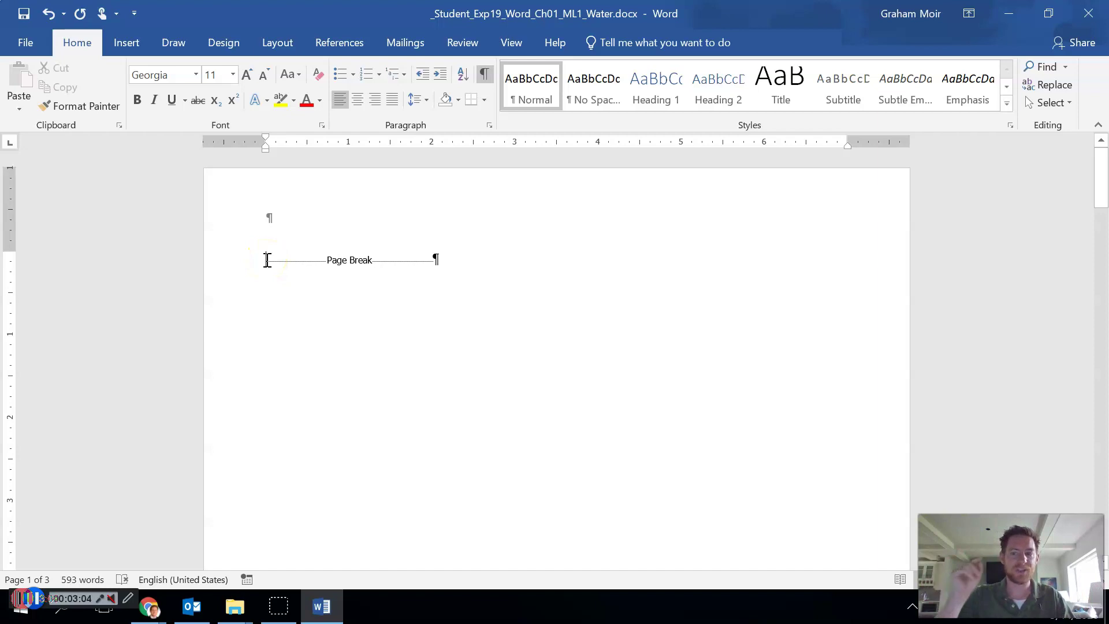
left_click(475, 278)
left_click(436, 258)
left_click(475, 284)
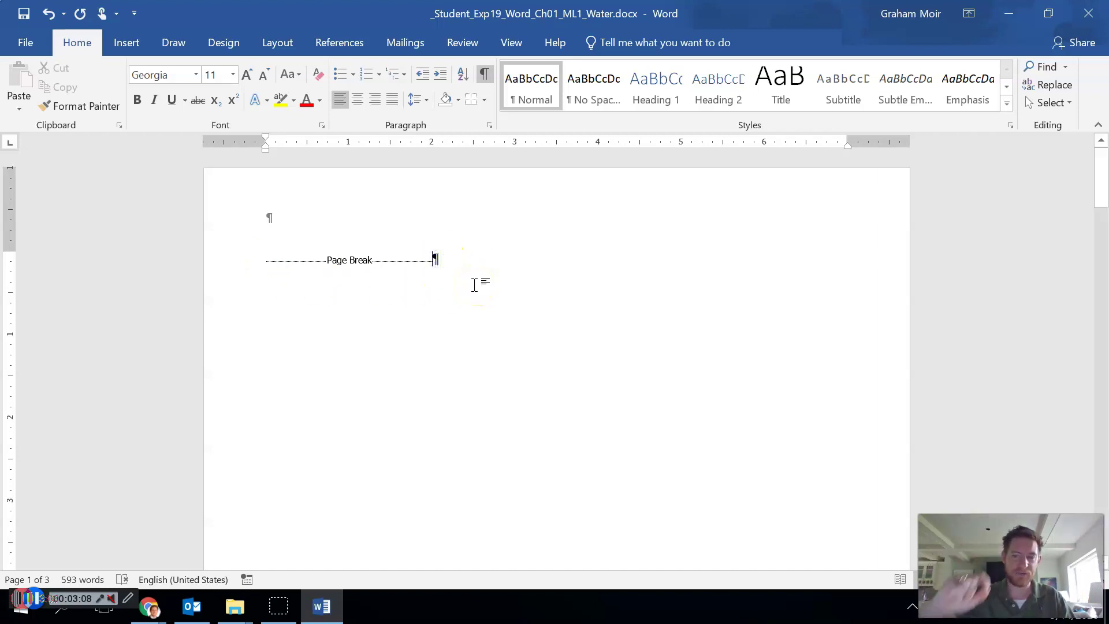
left_click(257, 257)
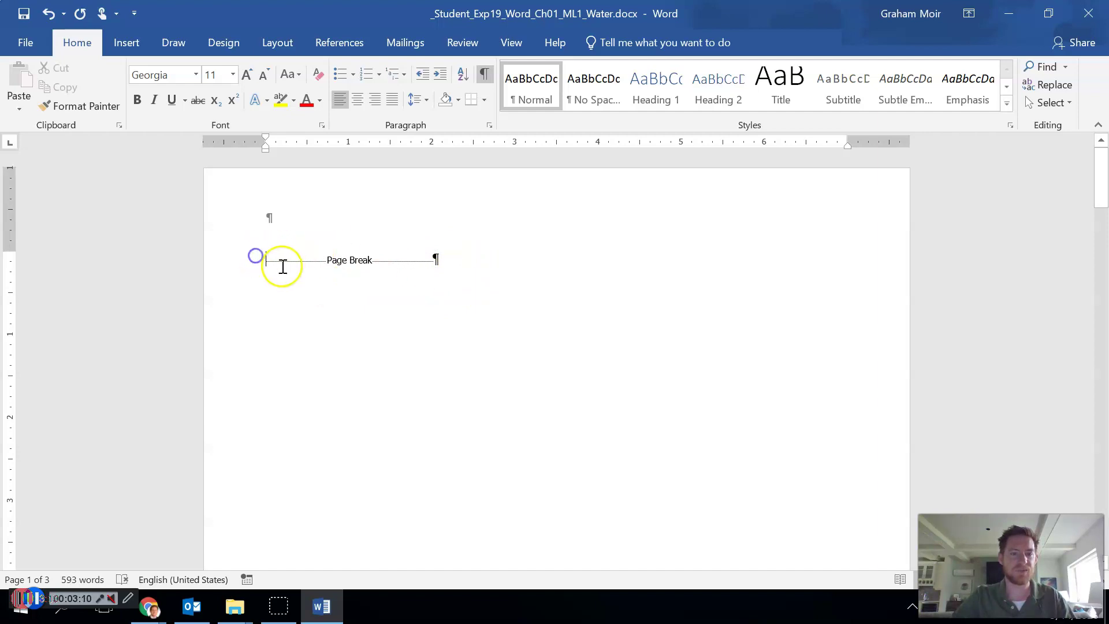
- Start inserting text from a file before the page break and browse through BUAD 128 - F20, Exercise Files and Word to Word 1 - ML 1 - Water
left_click(118, 44)
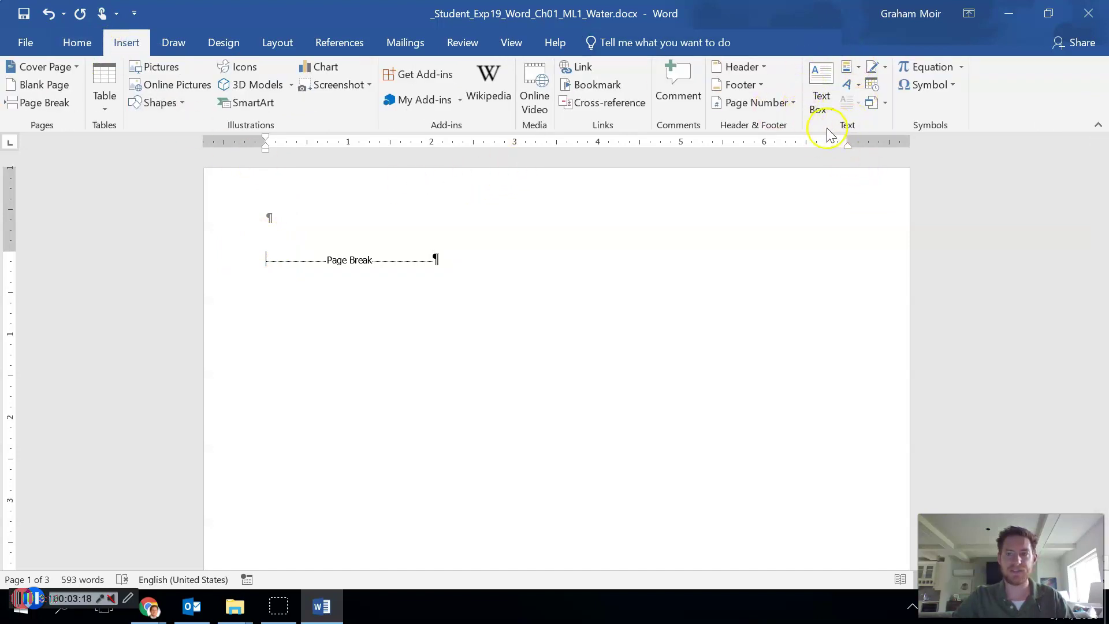
left_click(887, 104)
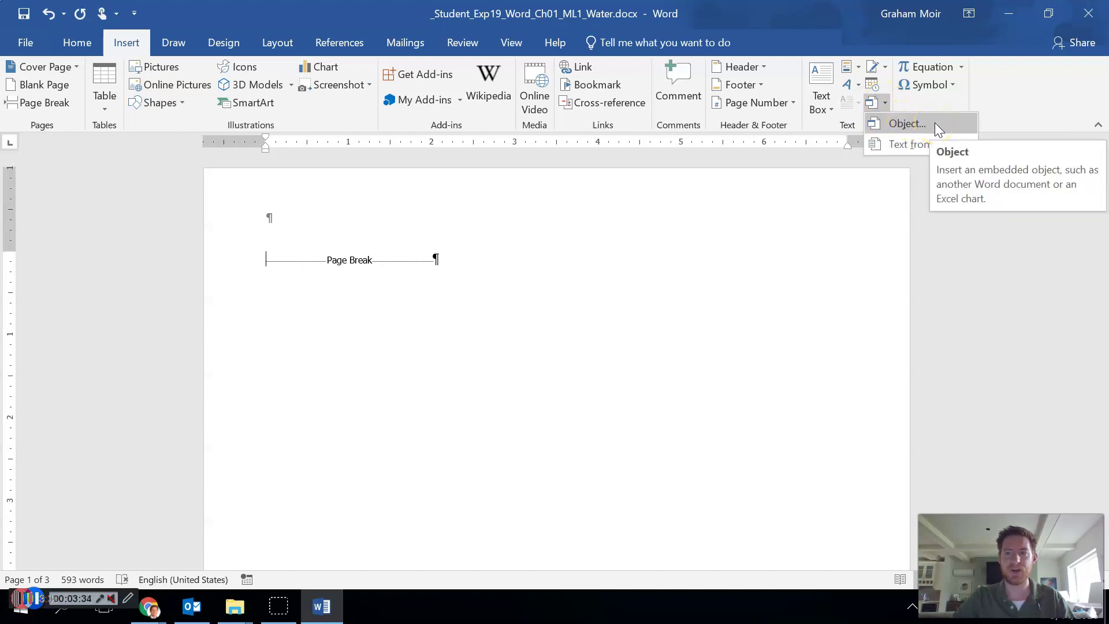
left_click(947, 145)
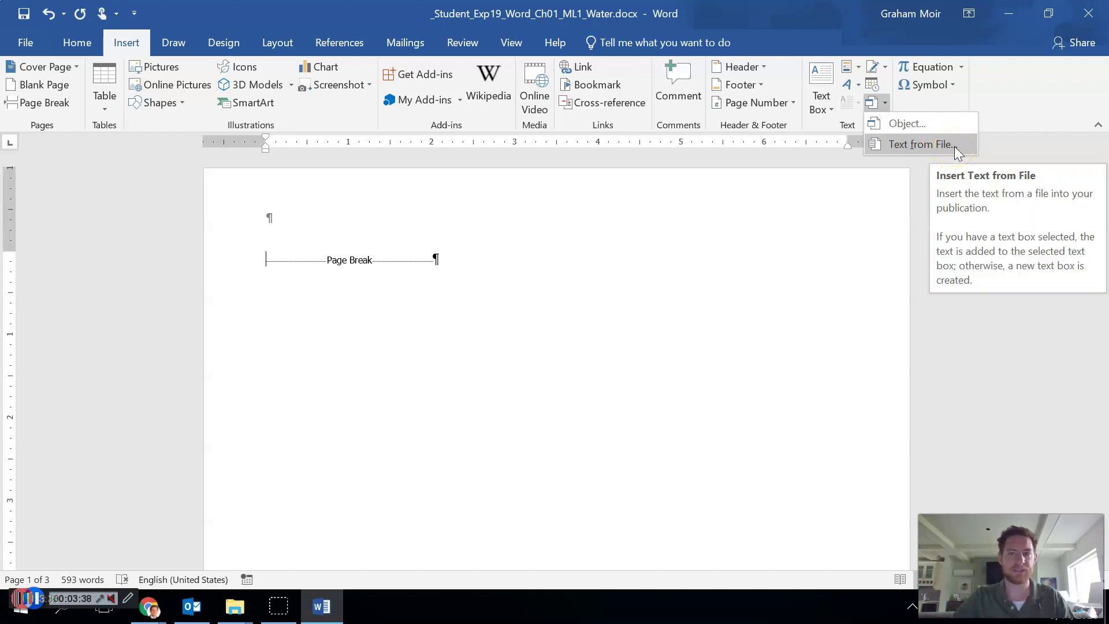
left_click(954, 146)
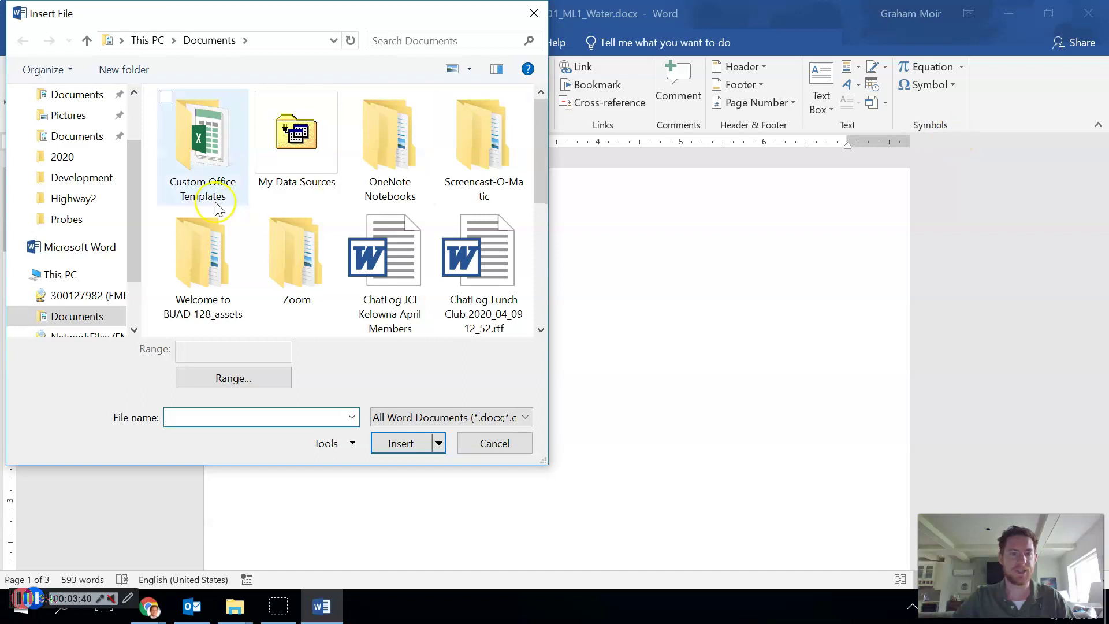
left_click(75, 297)
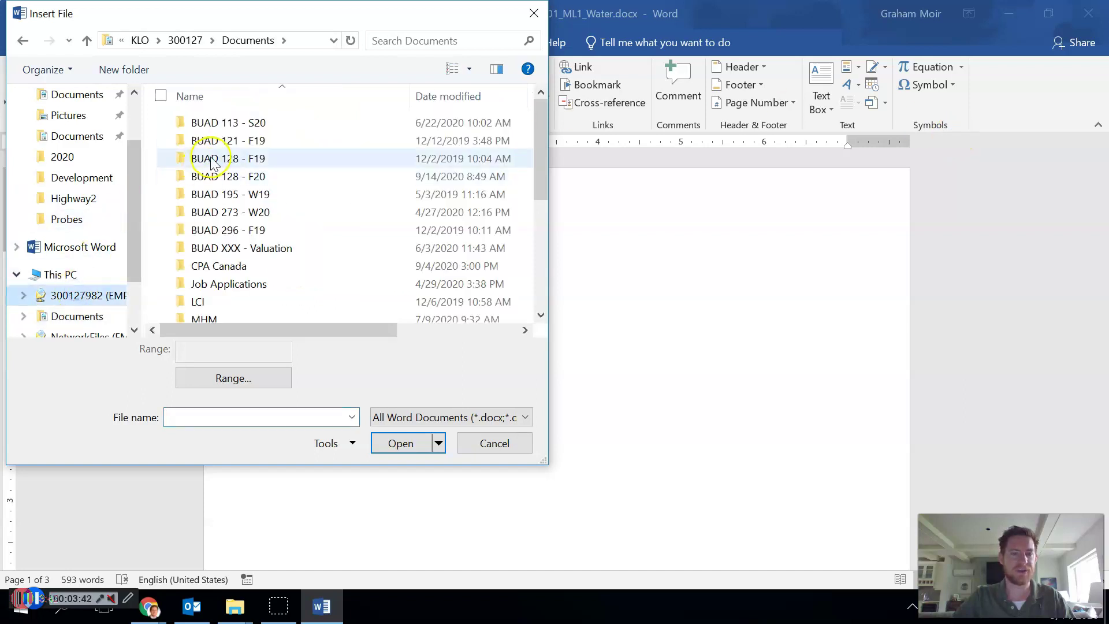
double_click(243, 177)
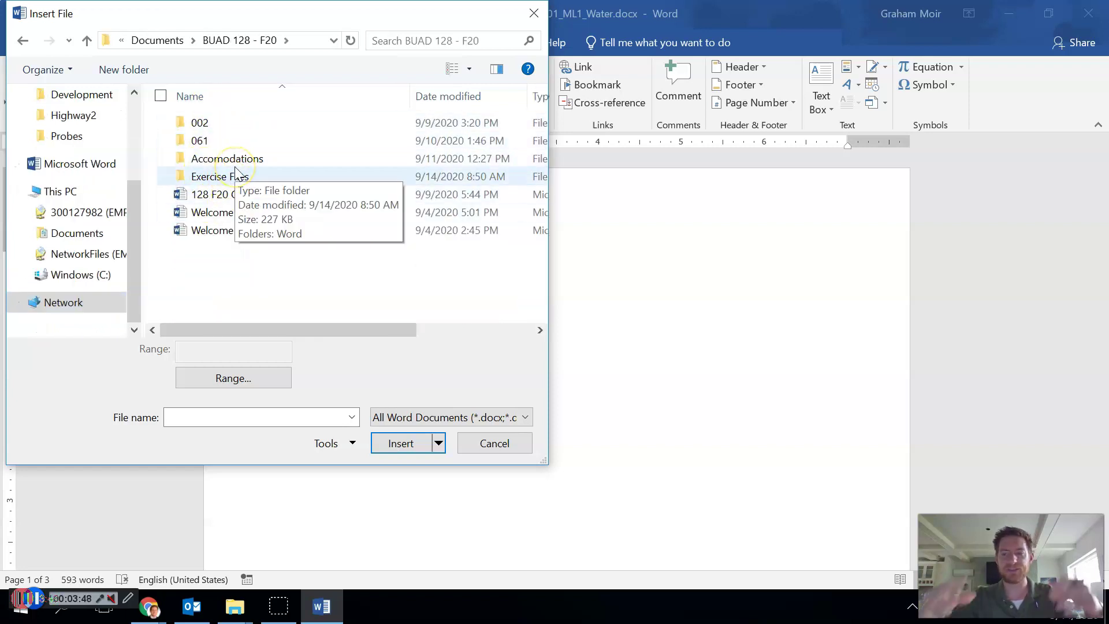
double_click(237, 173)
left_click(197, 124)
left_click(198, 124)
left_click(203, 161)
double_click(196, 122)
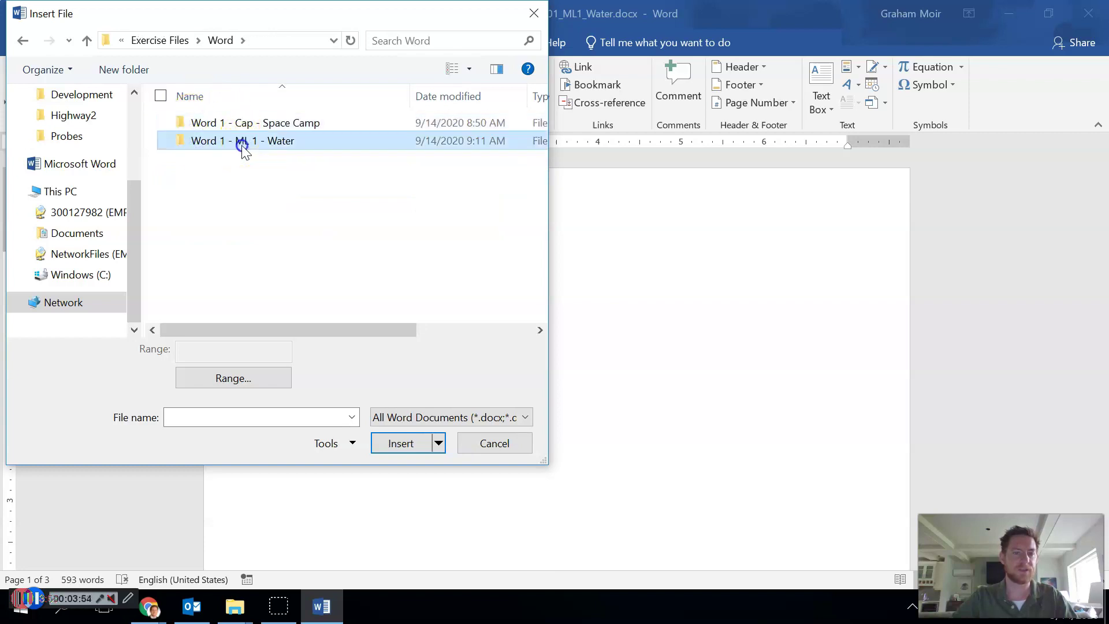
double_click(241, 142)
- Insert the text of Title.docx on the first page and check the inserted title
left_click(224, 178)
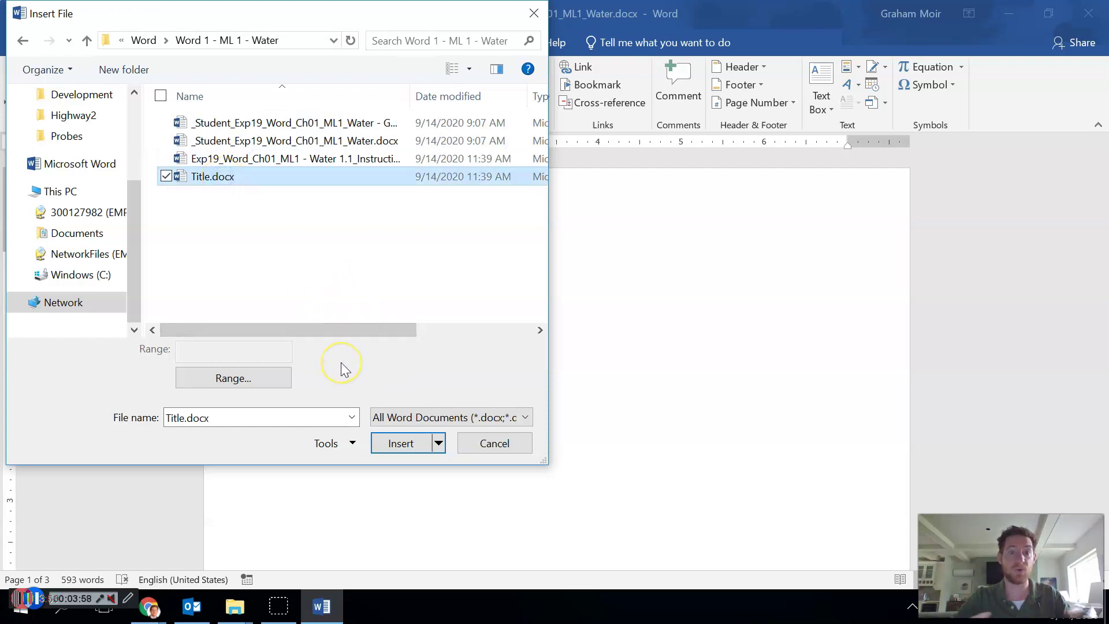
left_click(408, 451)
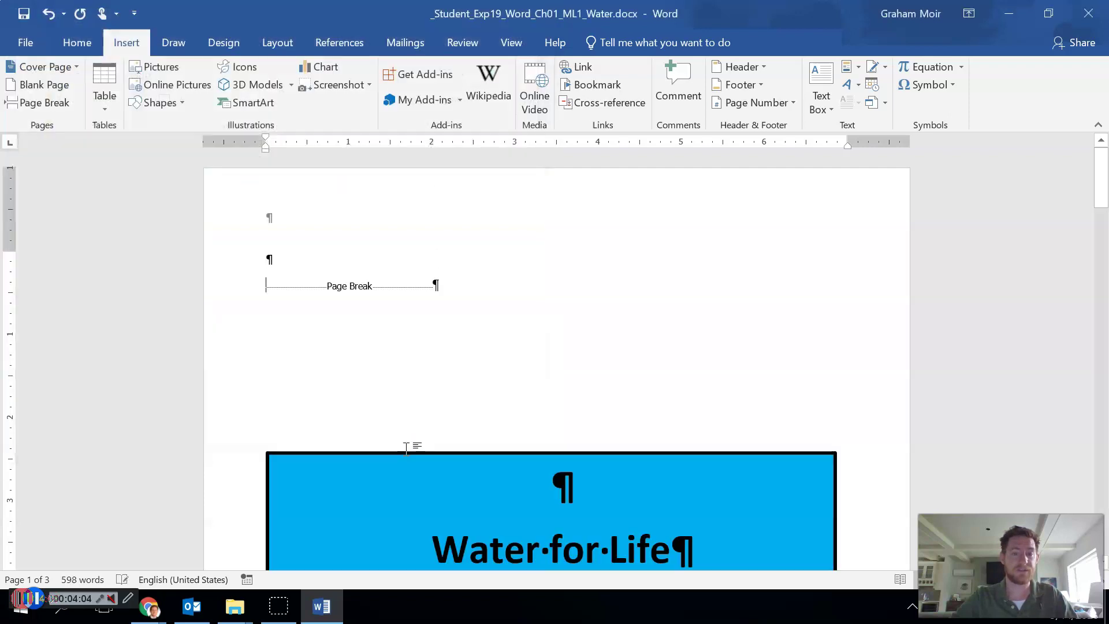
scroll(417, 366, "down", 5)
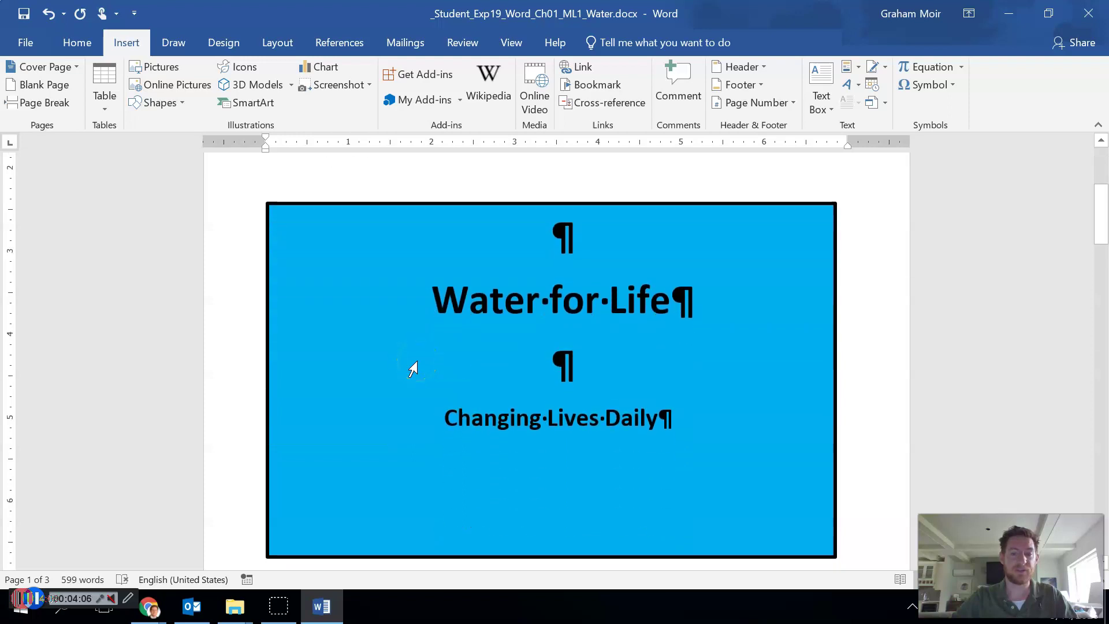
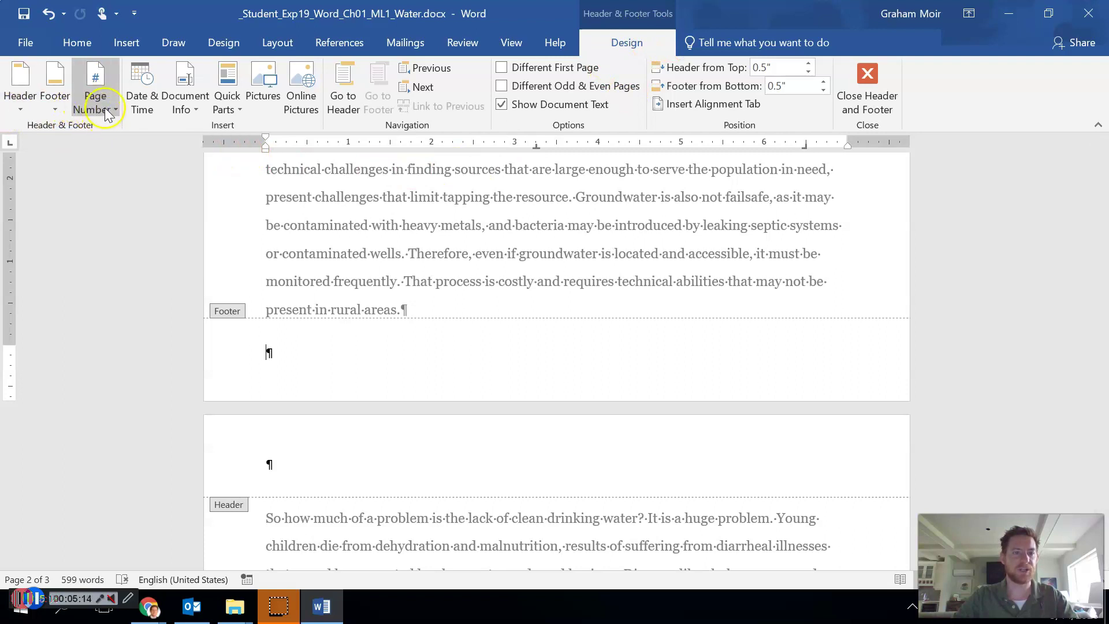
- Insert a Plain Number page number at the current position in the footer, and dismiss the meeting notification
left_click(95, 102)
left_click(95, 103)
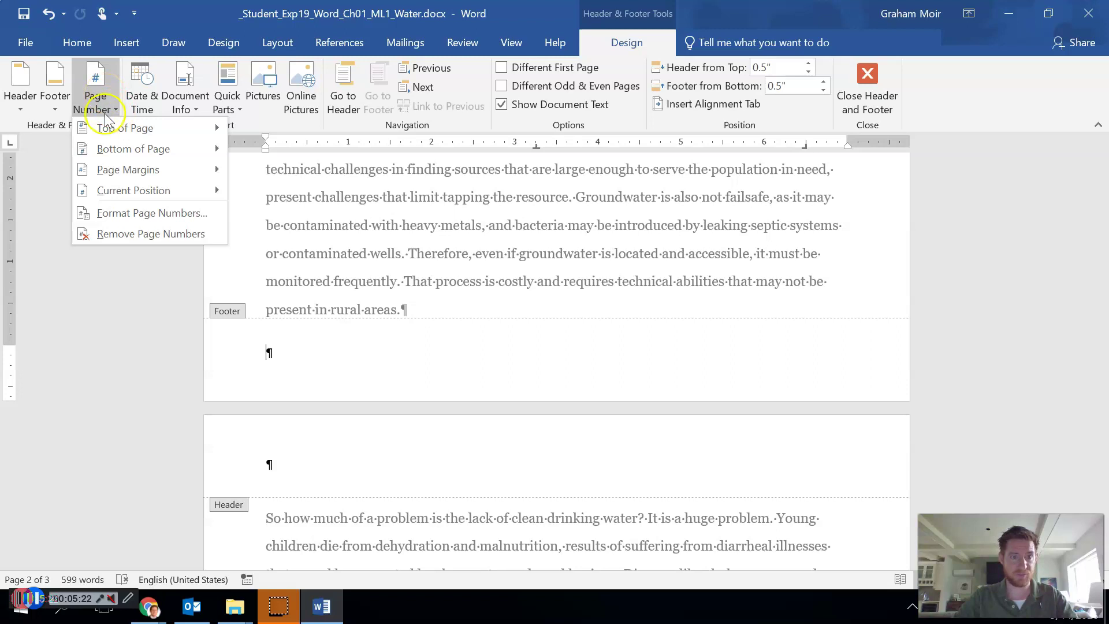
left_click(117, 196)
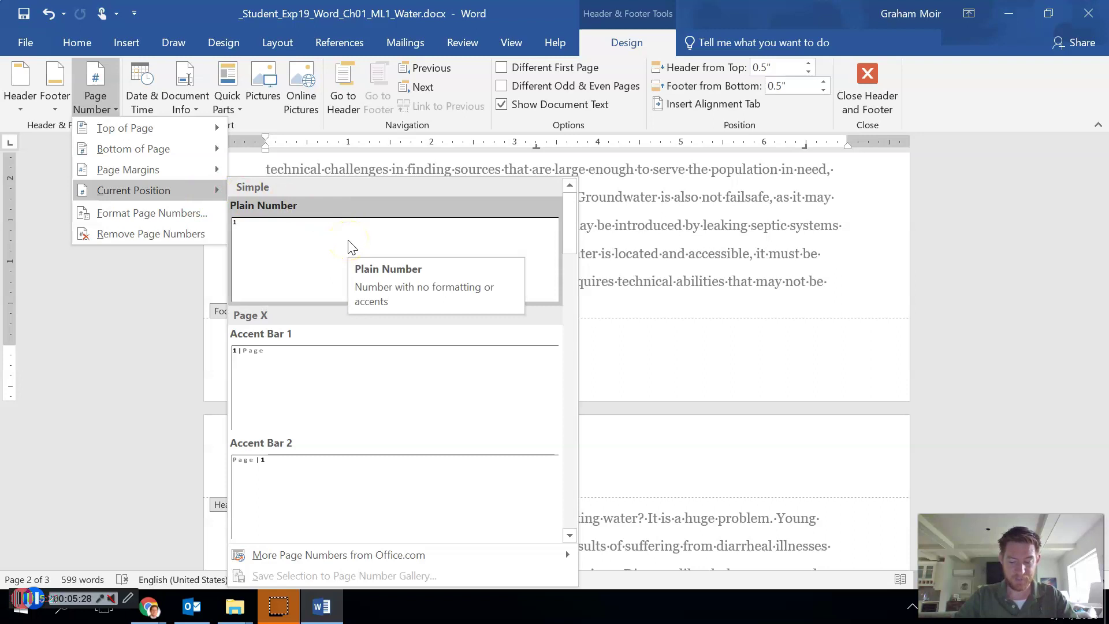
left_click(386, 248)
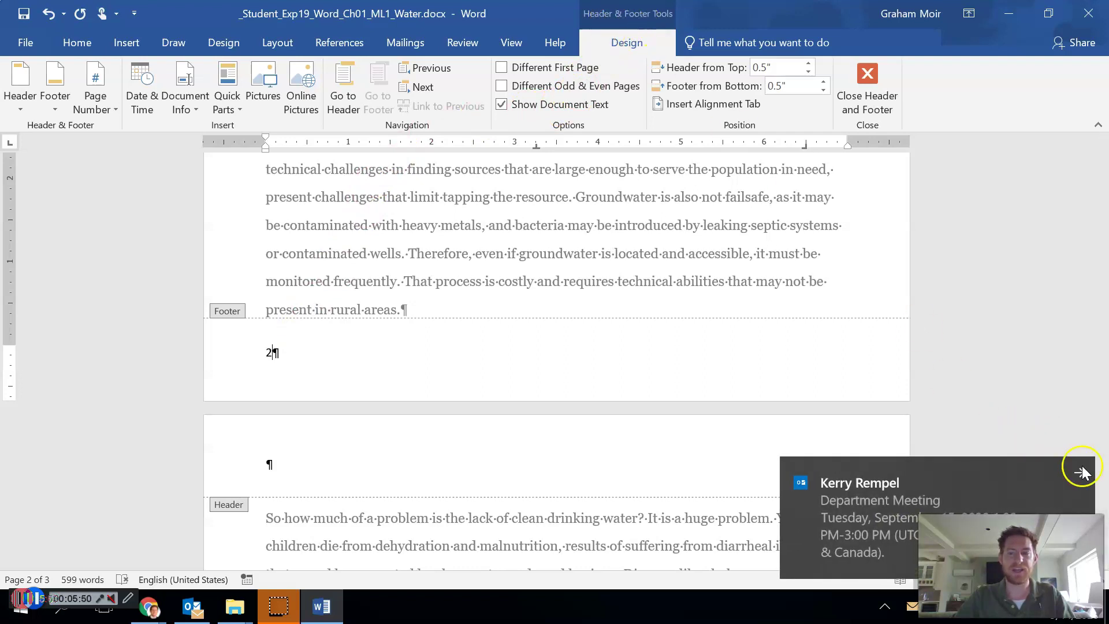
left_click(1082, 477)
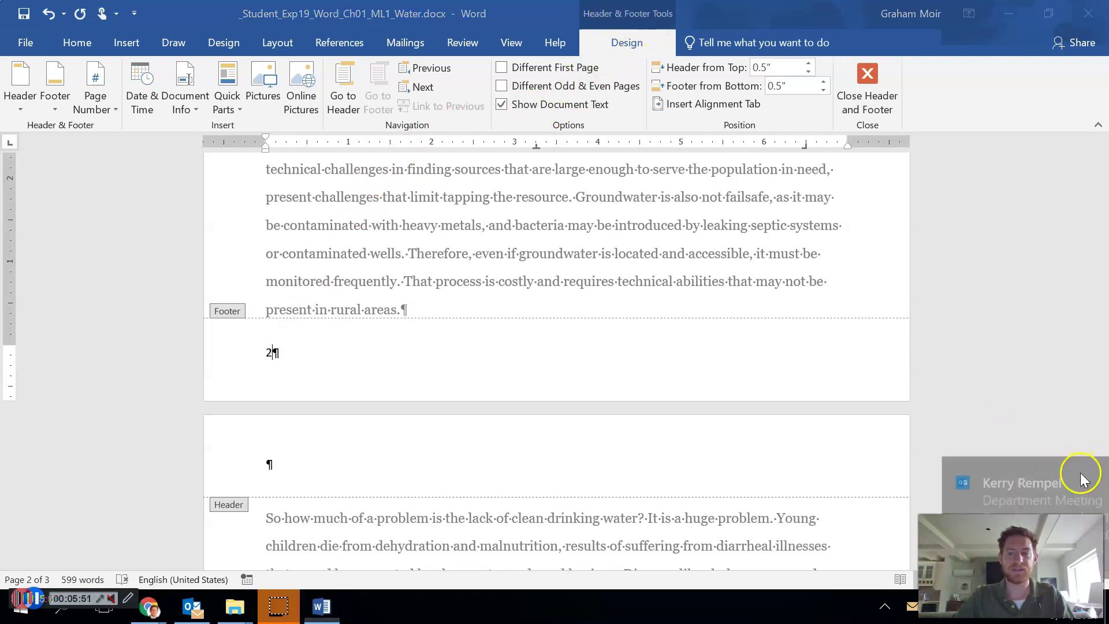
- Enable Different First Page for the headers and footers and check the footer of the title page
left_click(502, 67)
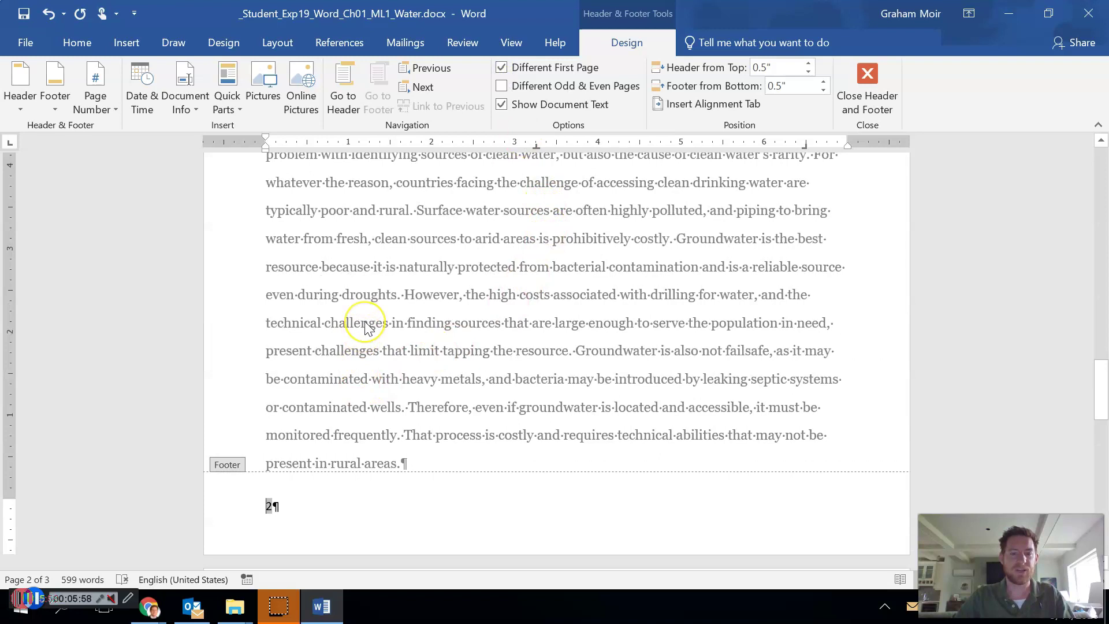
scroll(364, 327, "up", 6)
scroll(365, 327, "up", 3)
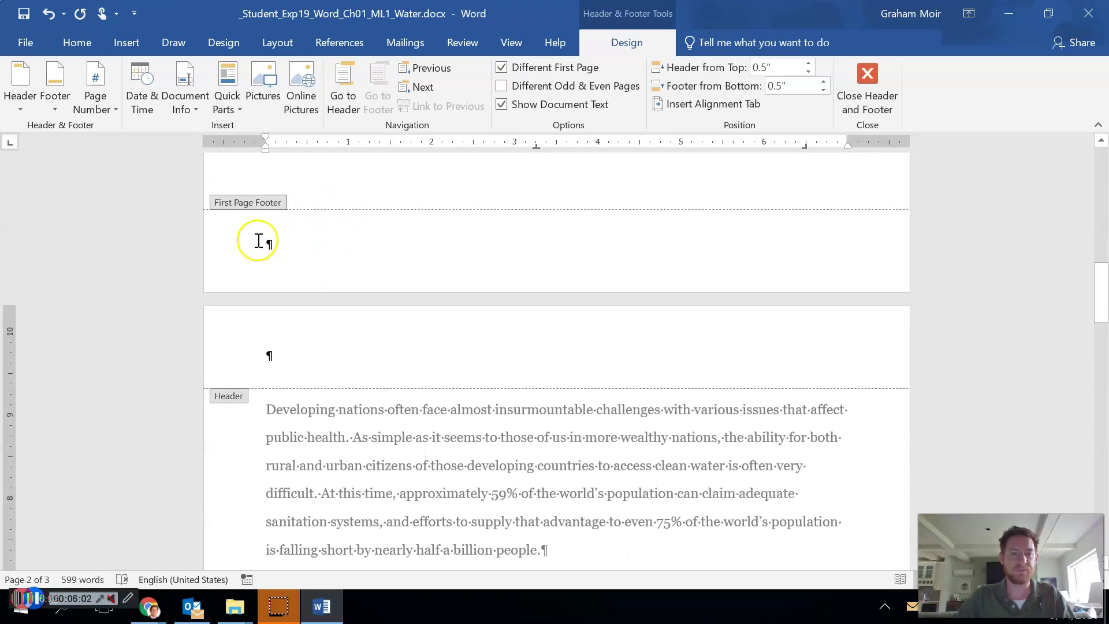
- Review the footers on the pages after the title page and close header and footer editing
scroll(335, 310, "down", 2)
scroll(335, 310, "down", 7)
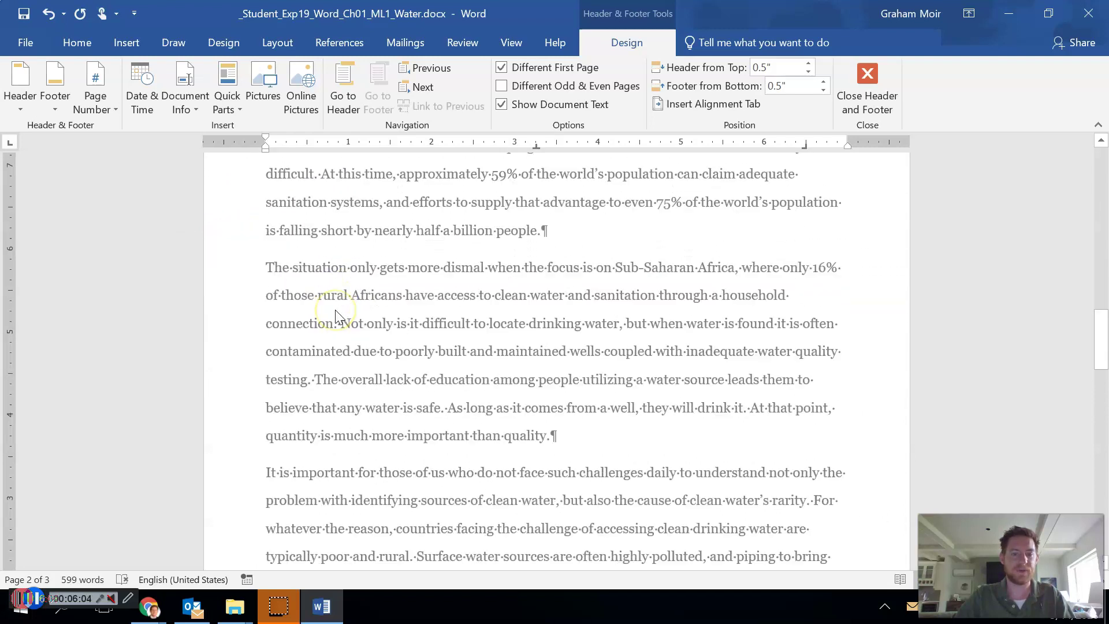
scroll(259, 525, "down", 3)
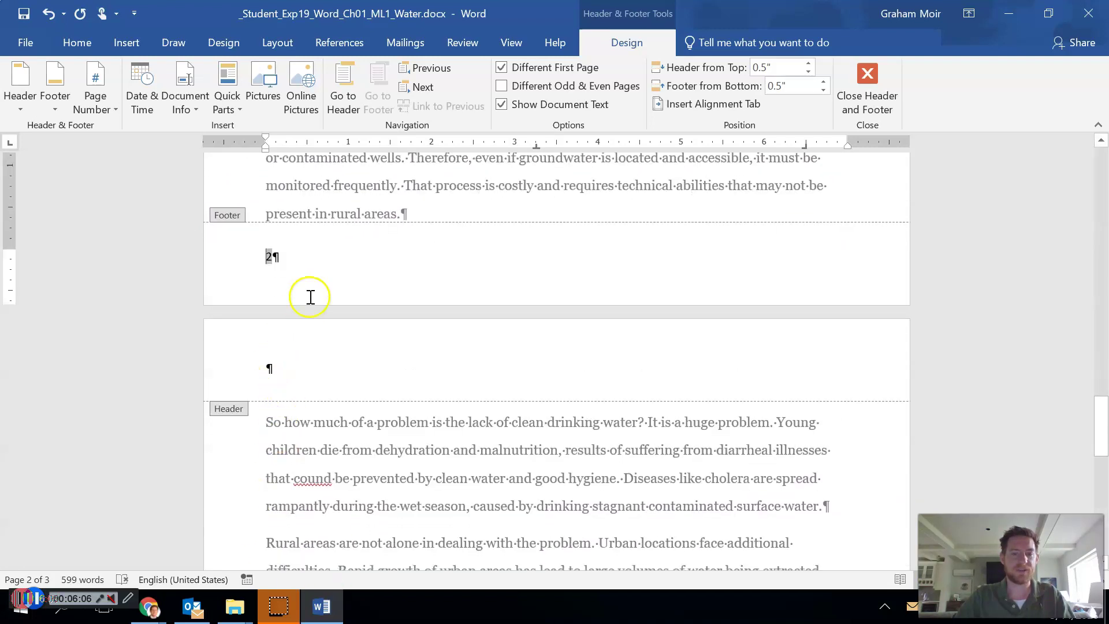
scroll(322, 402, "down", 5)
scroll(323, 409, "down", 5)
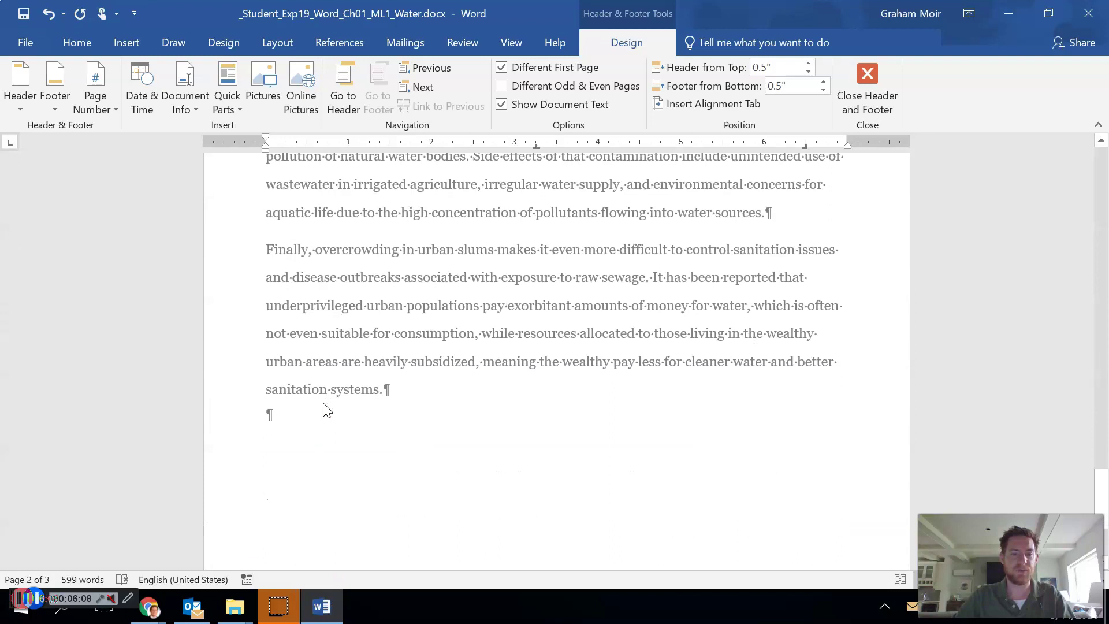
scroll(360, 410, "up", 10)
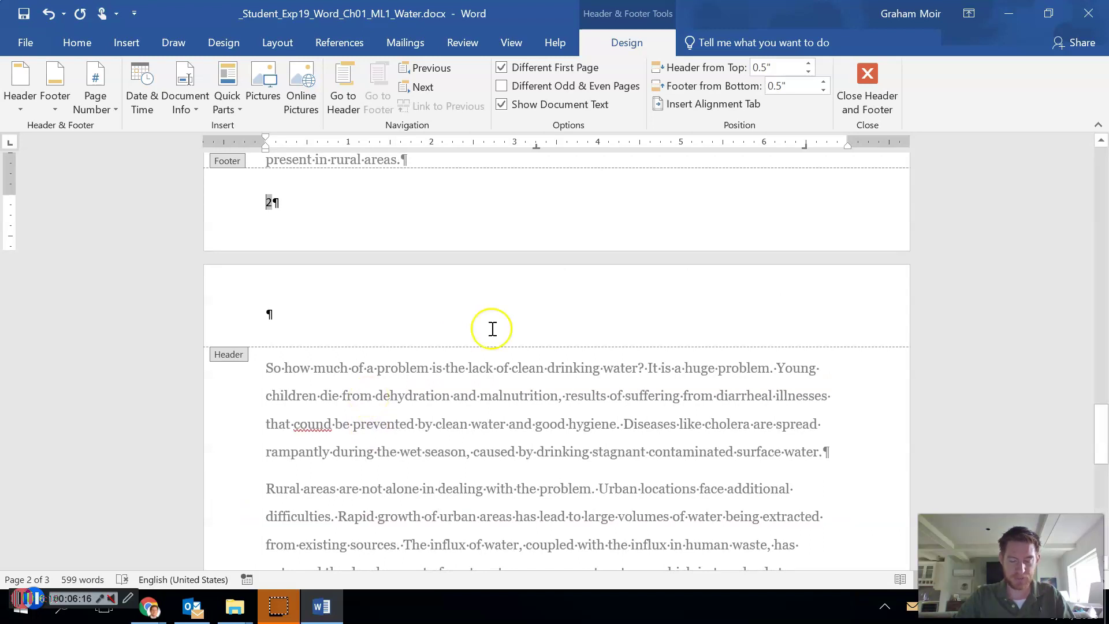
scroll(494, 327, "up", 4)
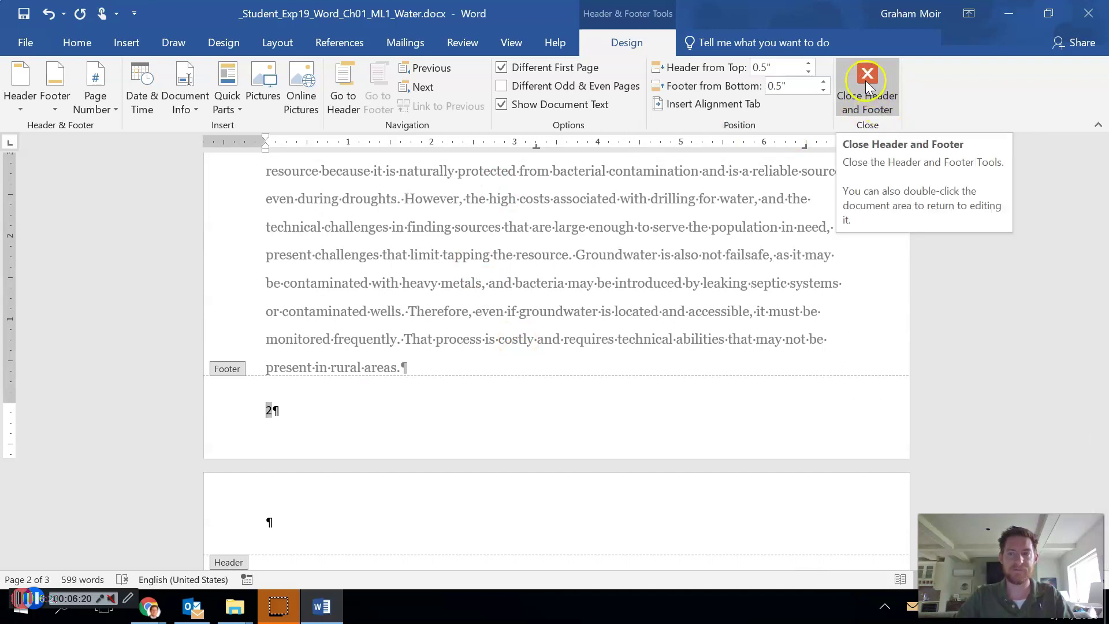
left_click(879, 88)
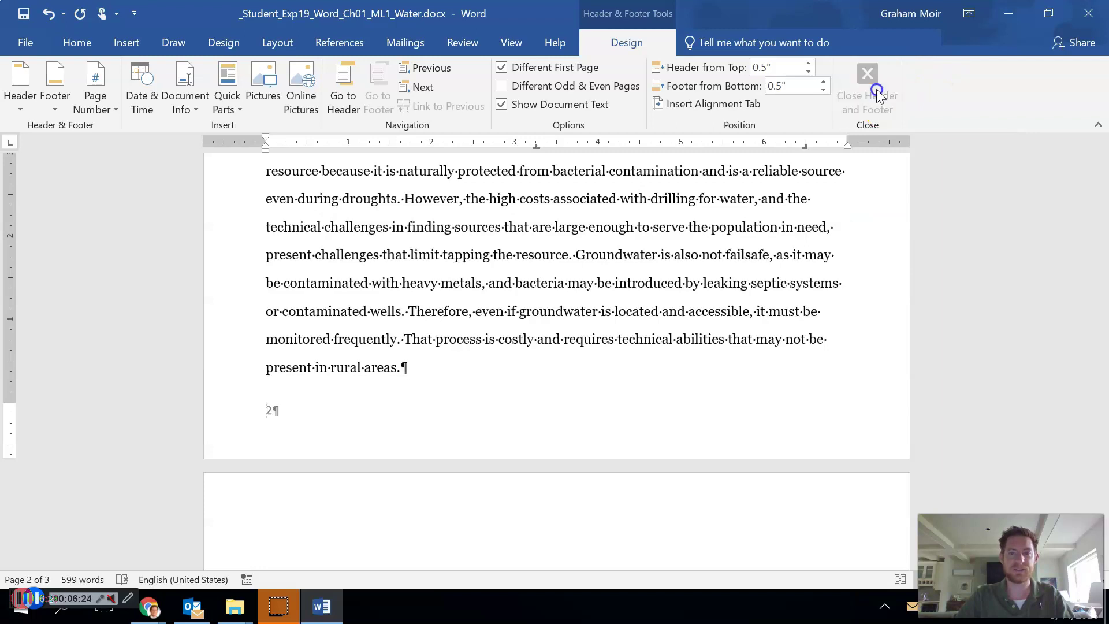
- Insert the word "adversely" before "affect public health" in the first sentence of the paragraph beginning "Developing nations"
scroll(583, 338, "down", 5)
scroll(582, 338, "down", 6)
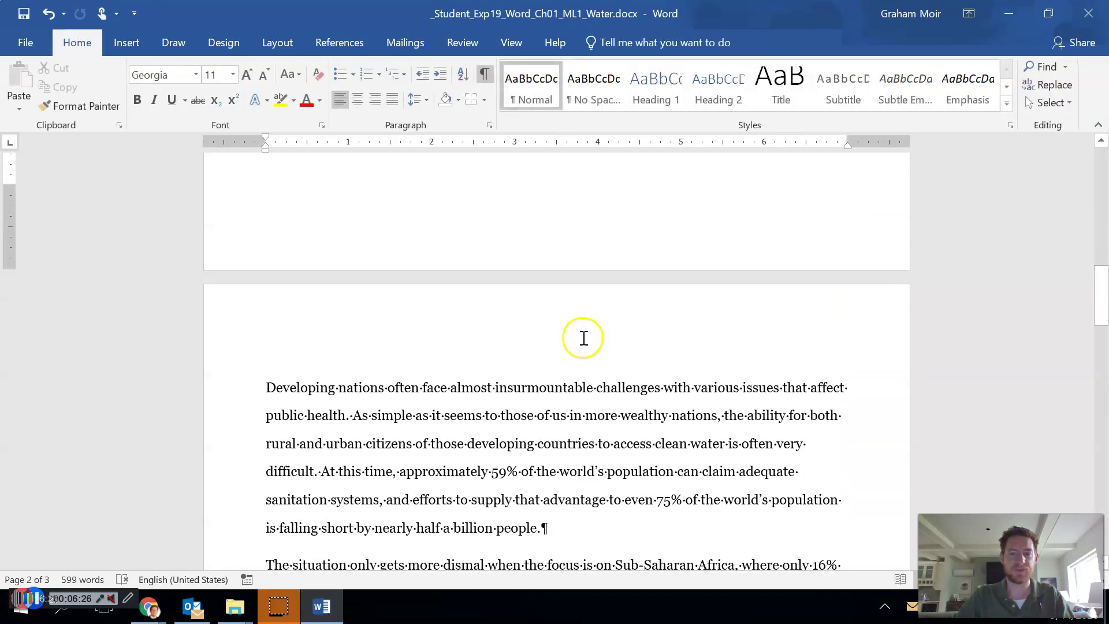
left_click(510, 297)
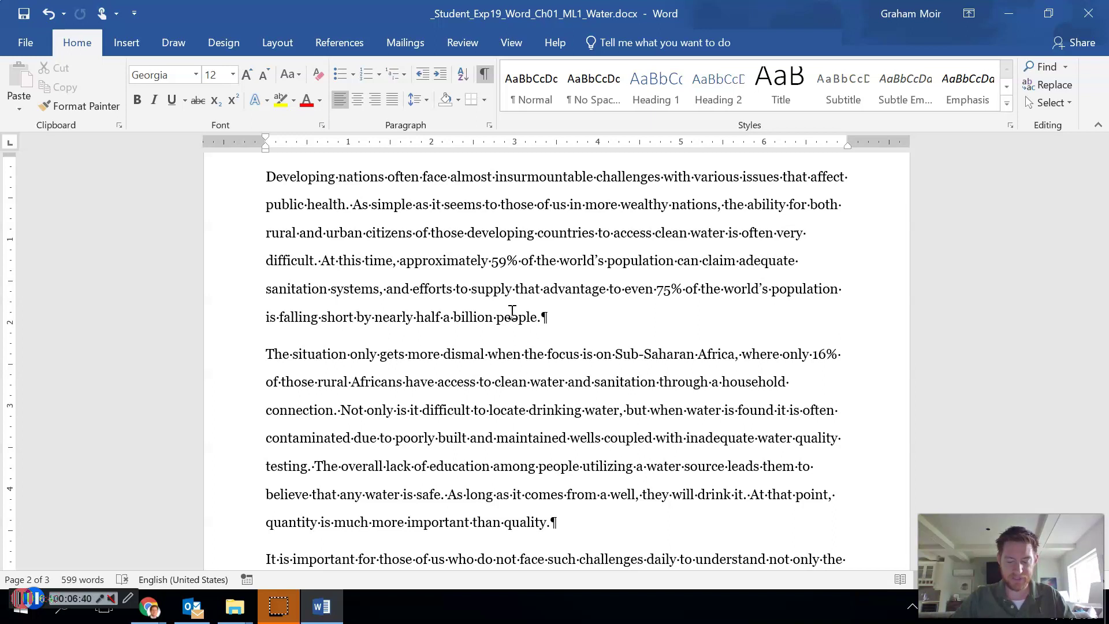
scroll(321, 298, "up", 3)
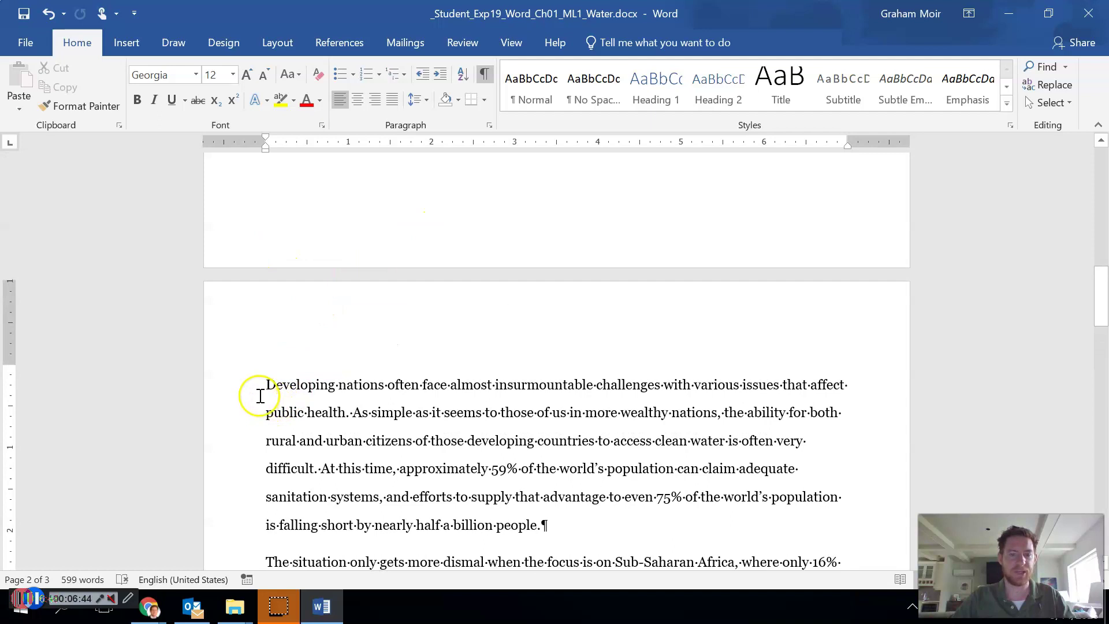
scroll(261, 387, "down", 1)
left_click_drag(268, 301, 350, 329)
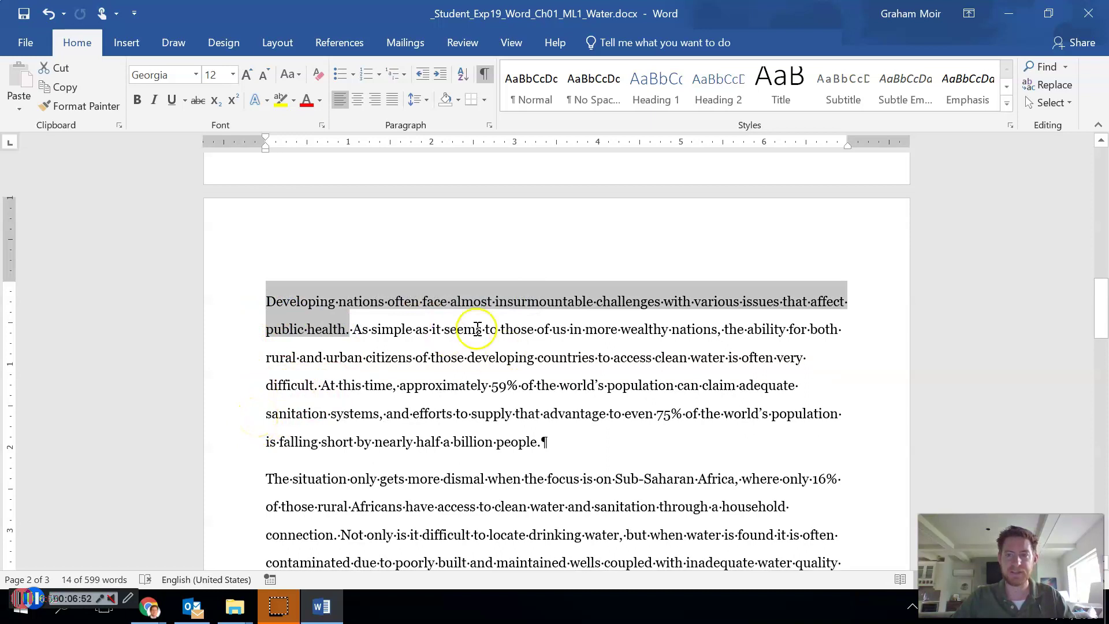
left_click(812, 305)
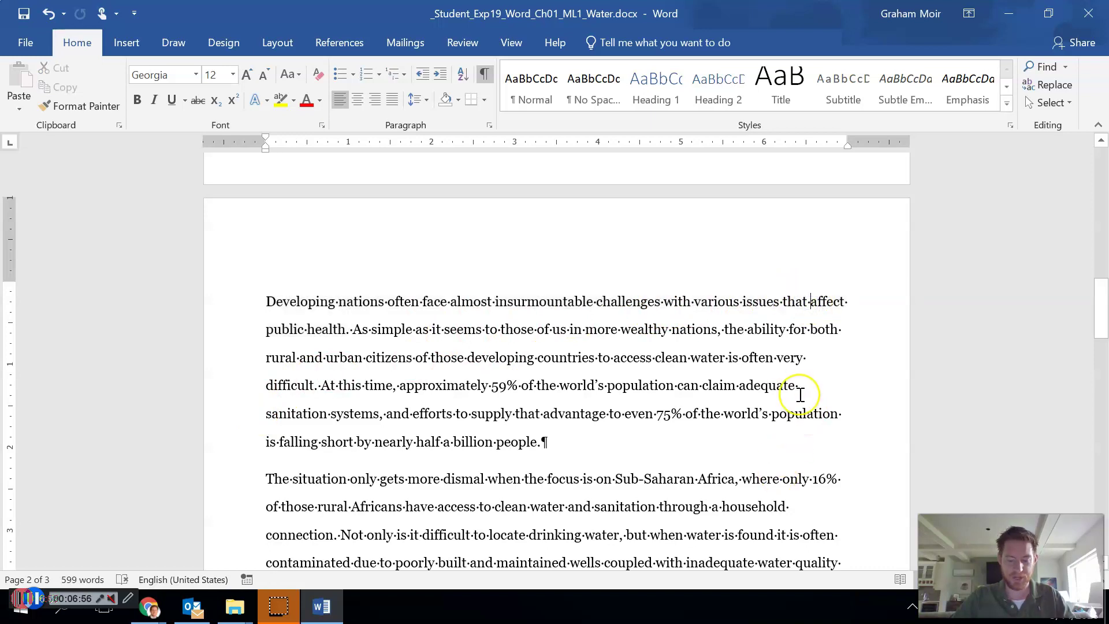
type("ad")
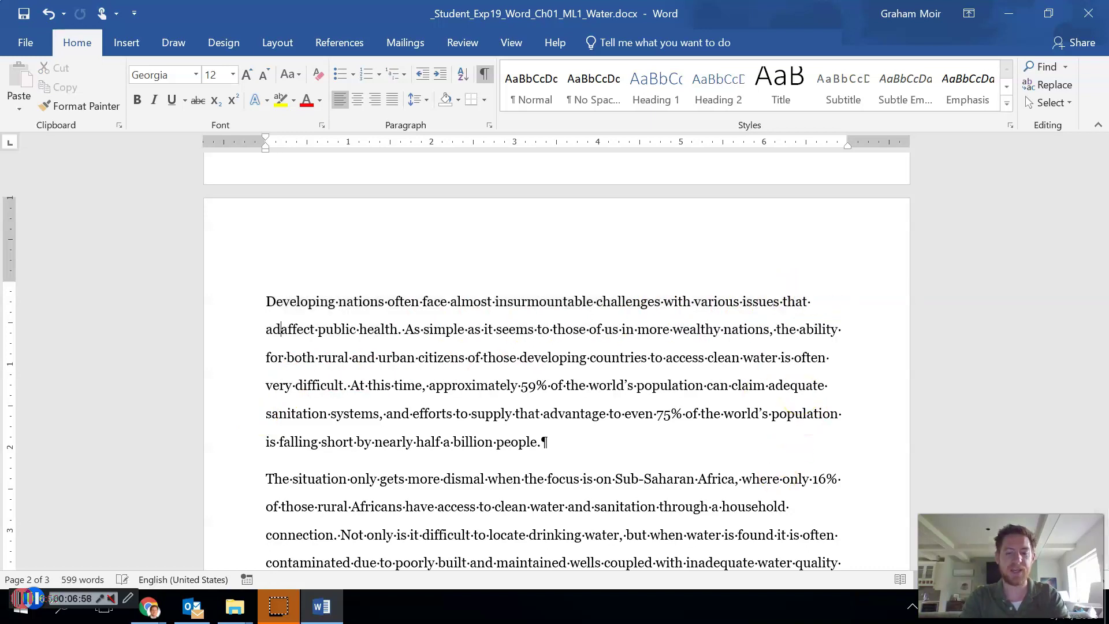
type("versely")
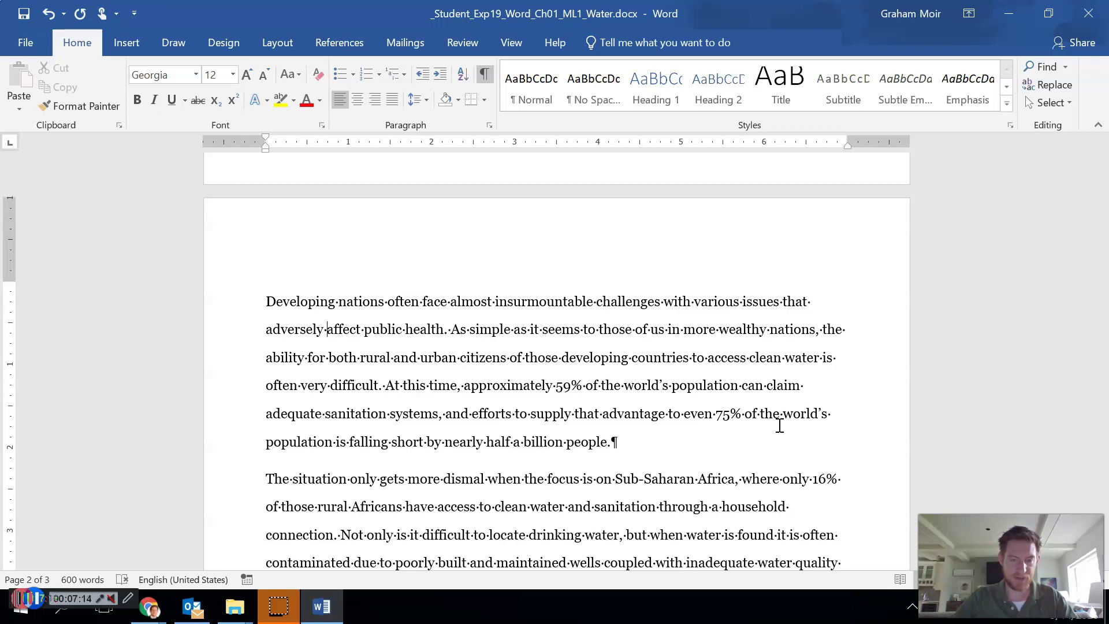
- Place the insertion point at the start of the paragraph beginning "The situation" and search the document for "as long as"
scroll(630, 401, "down", 3)
scroll(630, 401, "down", 2)
left_click(265, 189)
left_click_drag(265, 189, 581, 356)
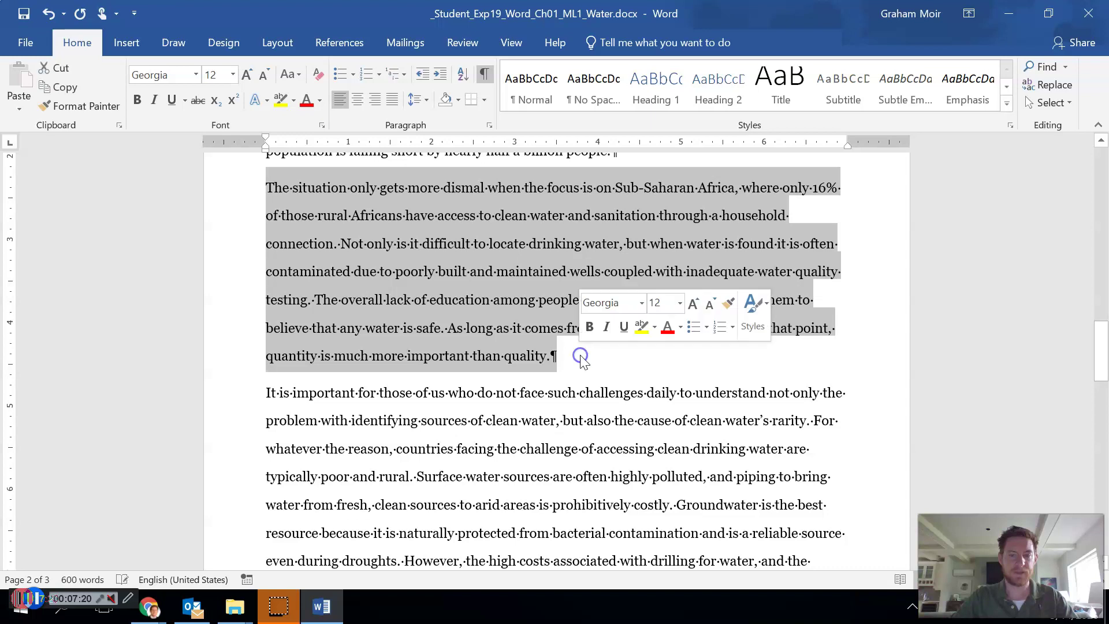
left_click(581, 356)
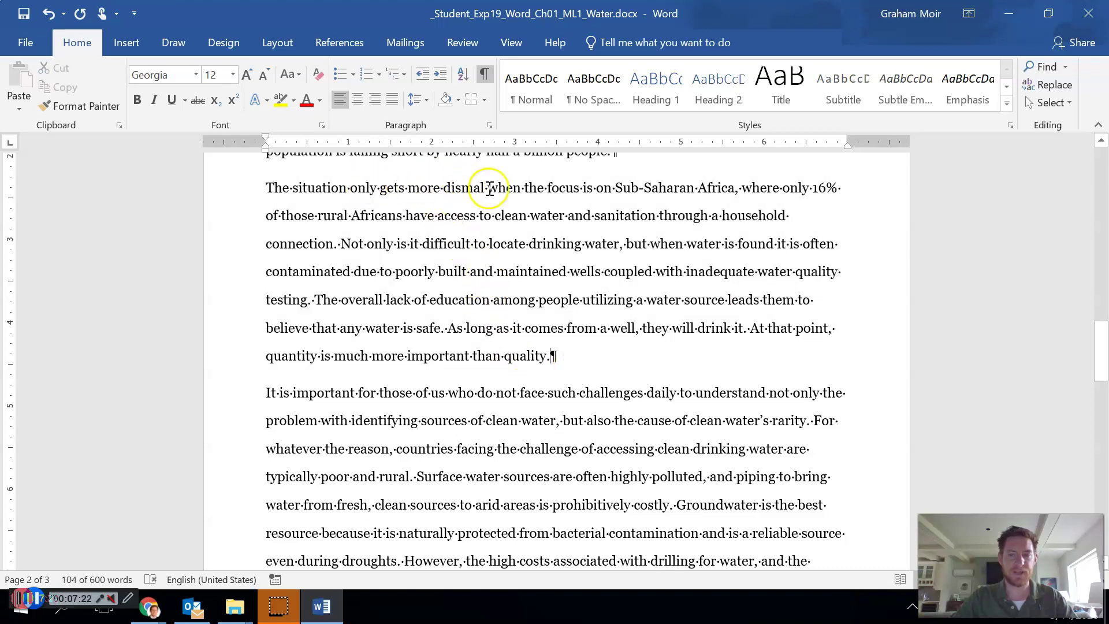
left_click(267, 189)
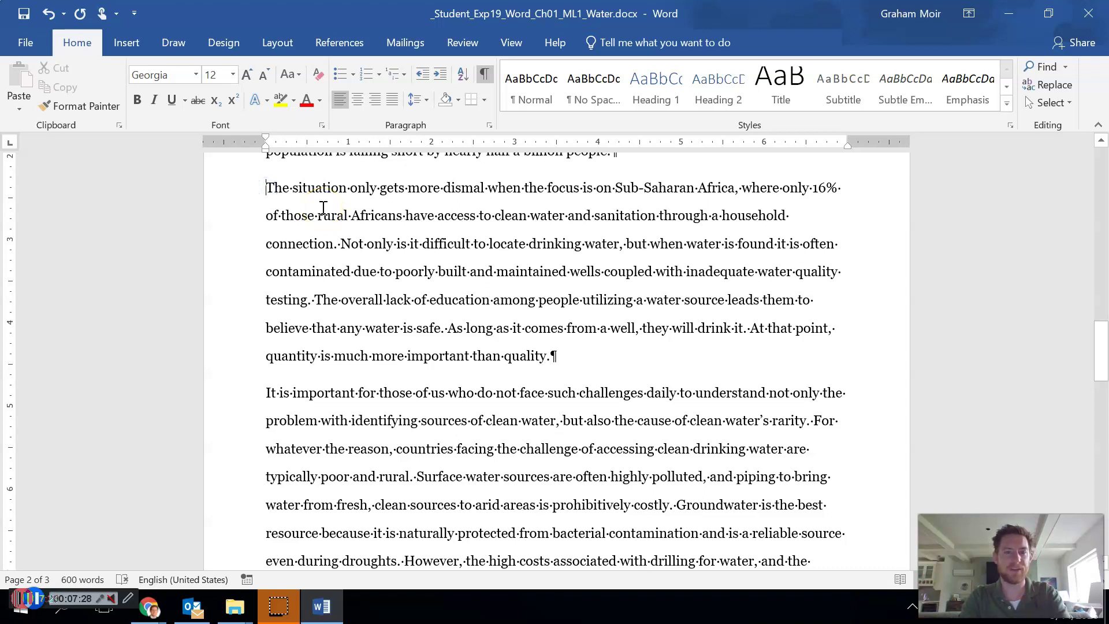
key("ctrl+f")
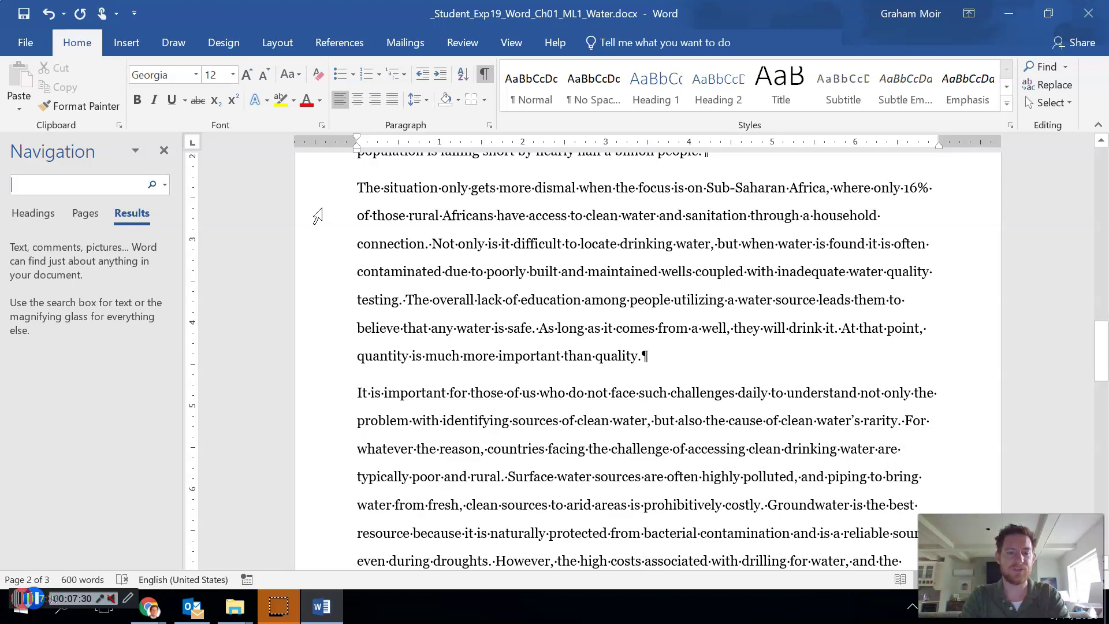
type("as long as")
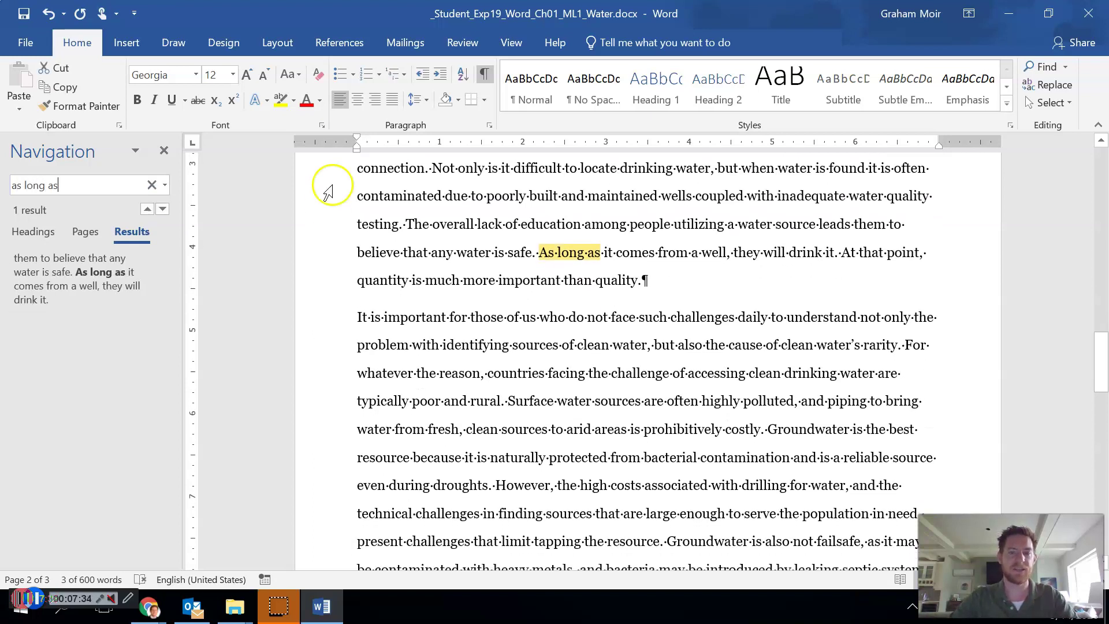
- Replace the found phrase "As long as" with "When" in the sentence about drinking from a well
left_click(545, 254)
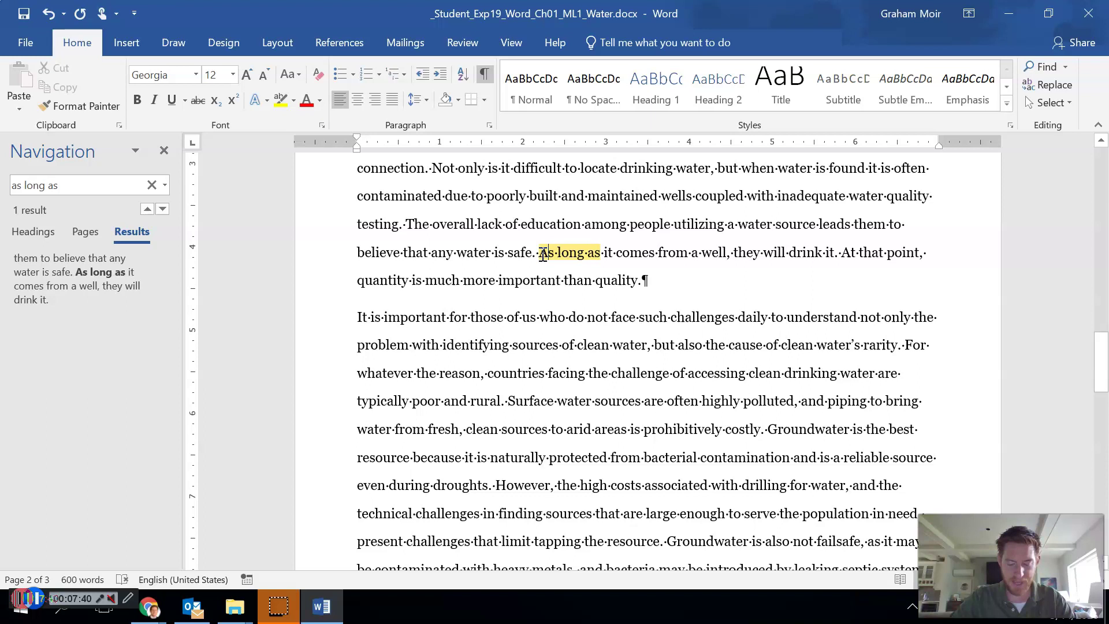
left_click_drag(539, 255, 598, 256)
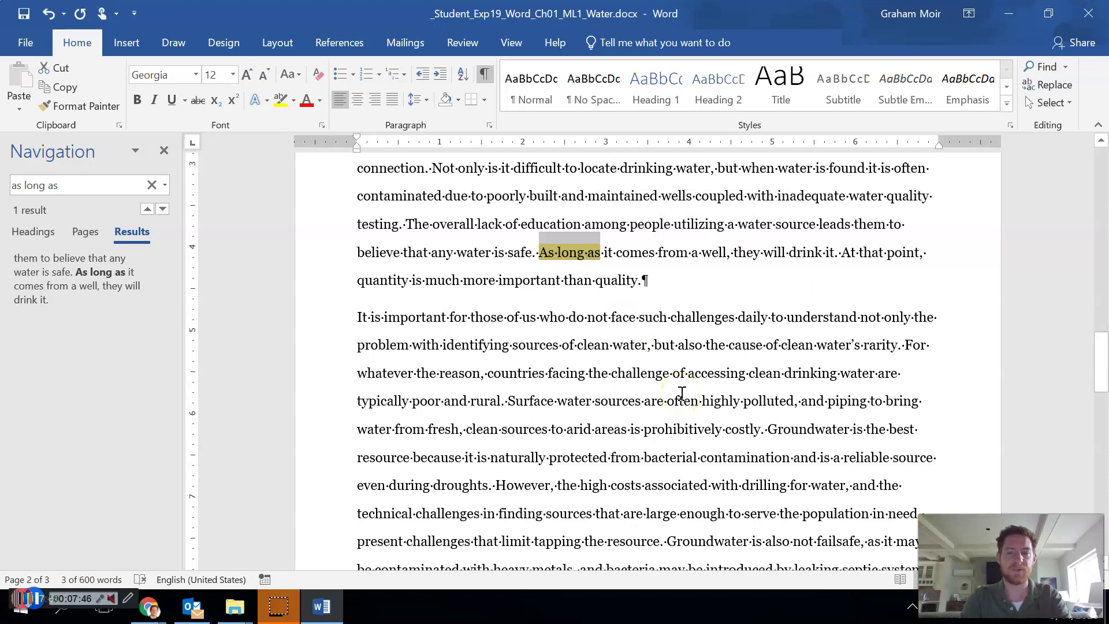
type("When")
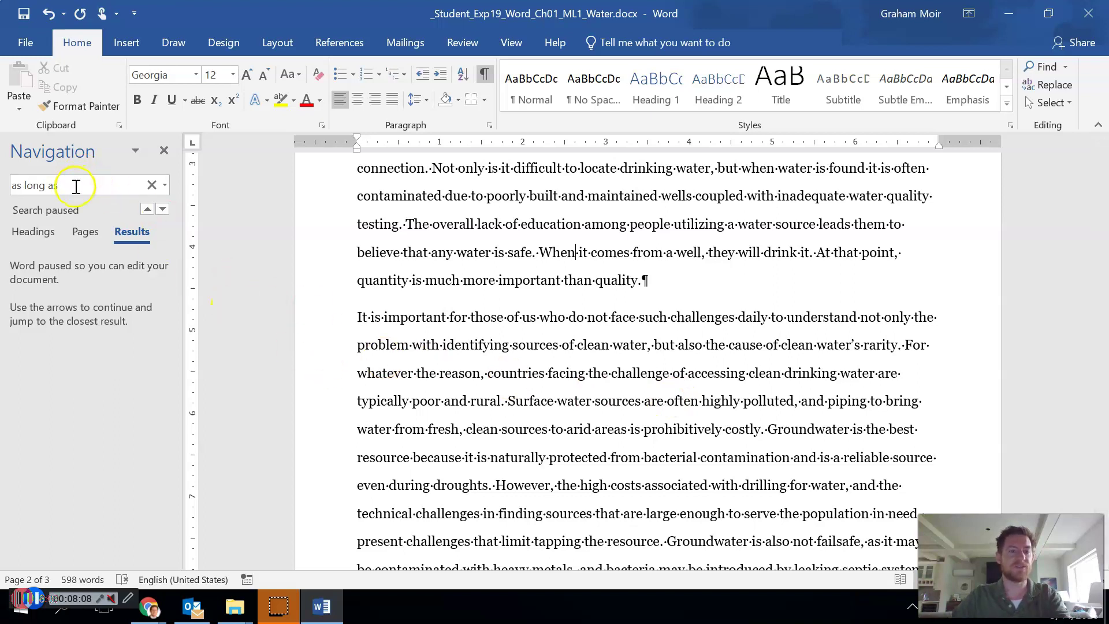
- Clear the previous search and search the document for "Reliable"
left_click(152, 185)
left_click(89, 186)
type("Reliable")
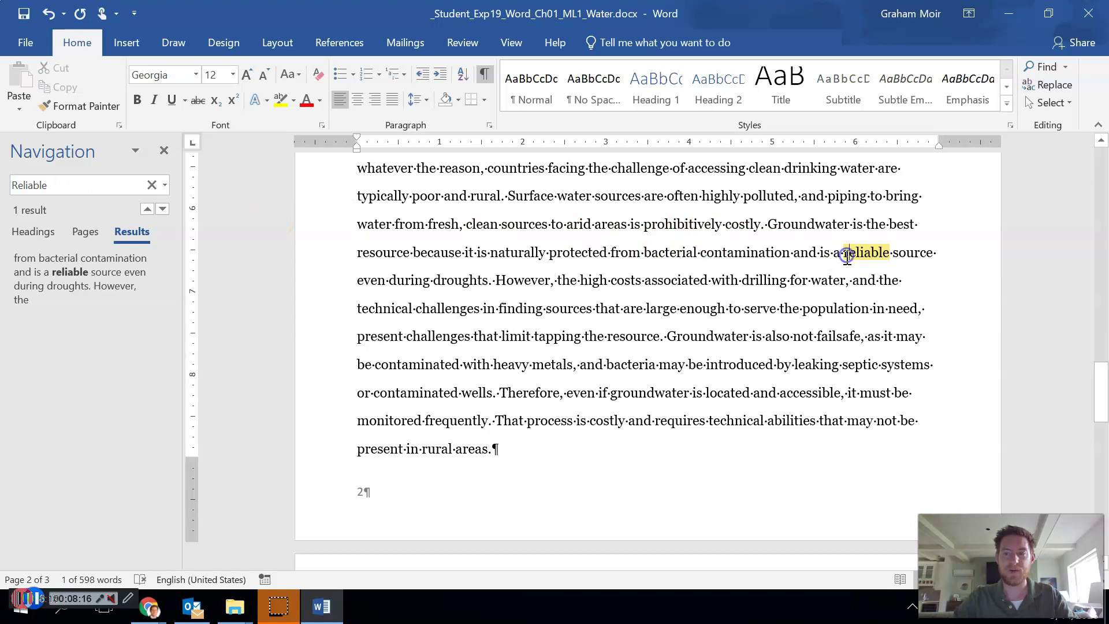
- Replace the found word "reliable" with the Thesaurus synonym "dependable" and close the Thesaurus and Navigation panes
left_click(844, 255)
left_click(845, 254)
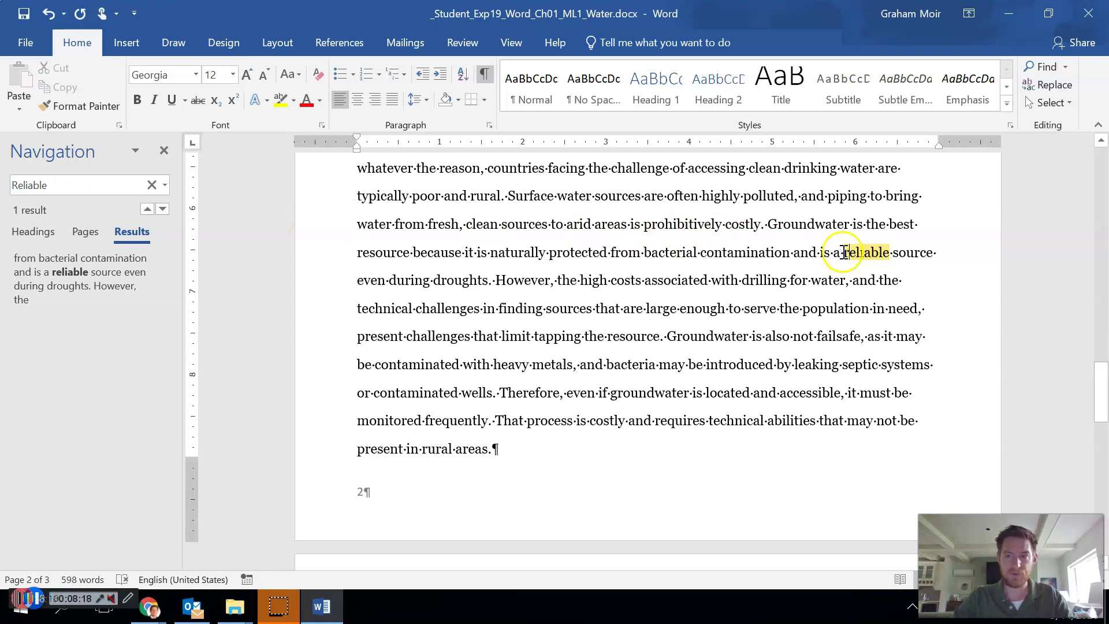
left_click(846, 253)
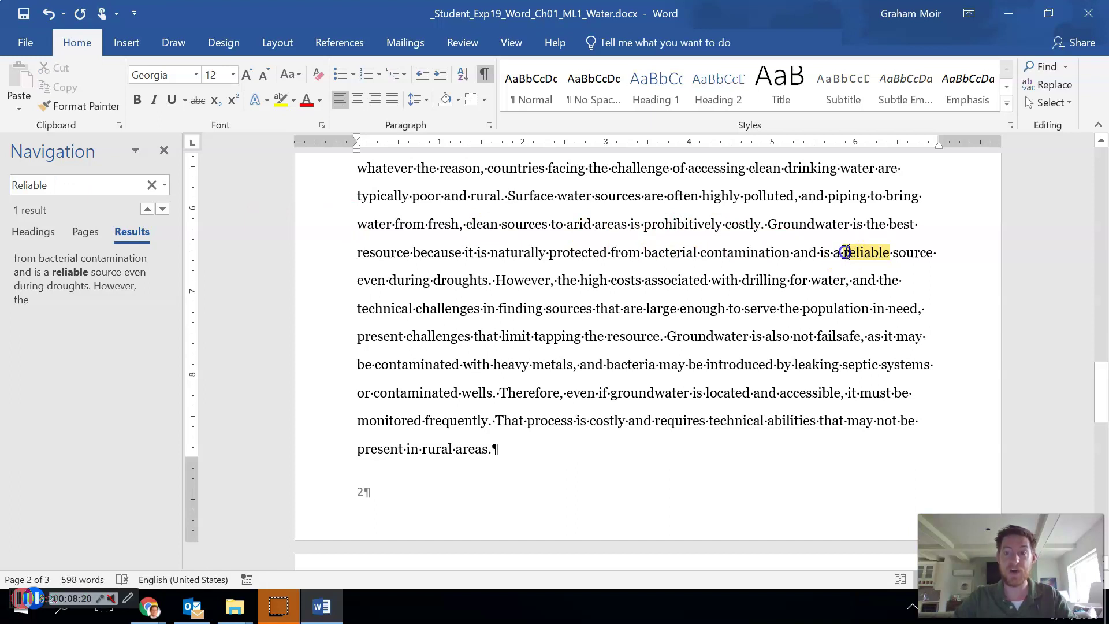
left_click_drag(846, 252, 888, 254)
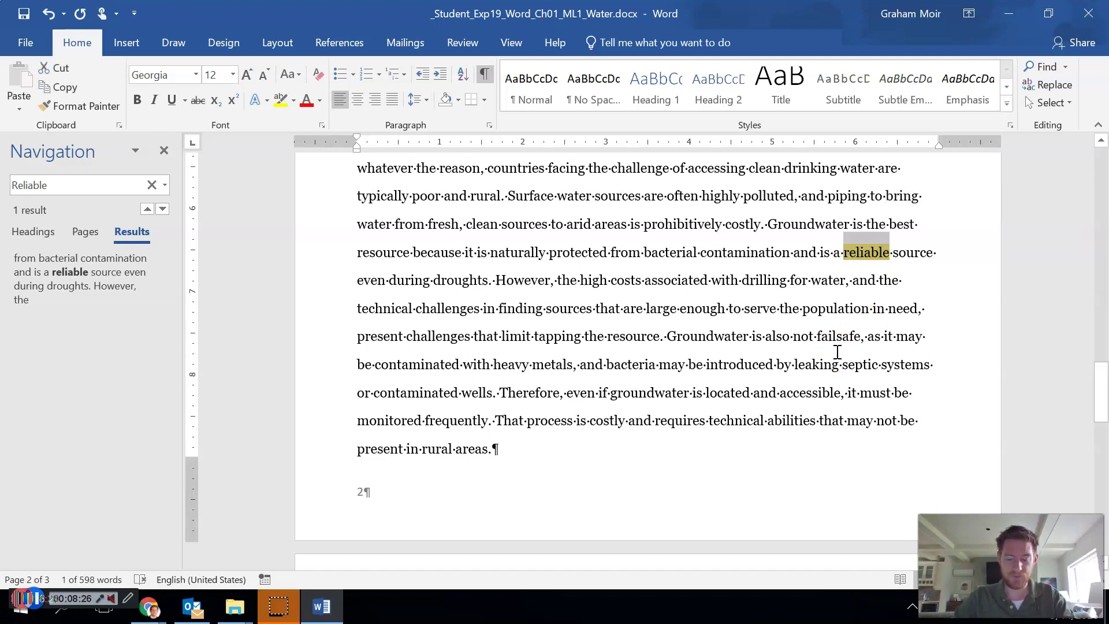
left_click(473, 46)
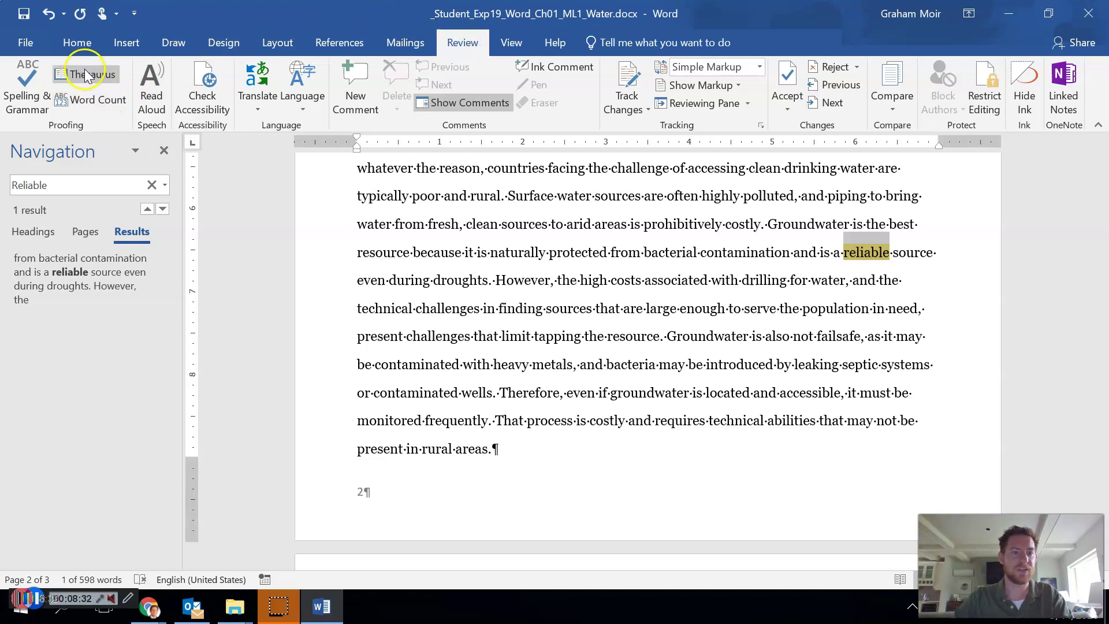
left_click(109, 84)
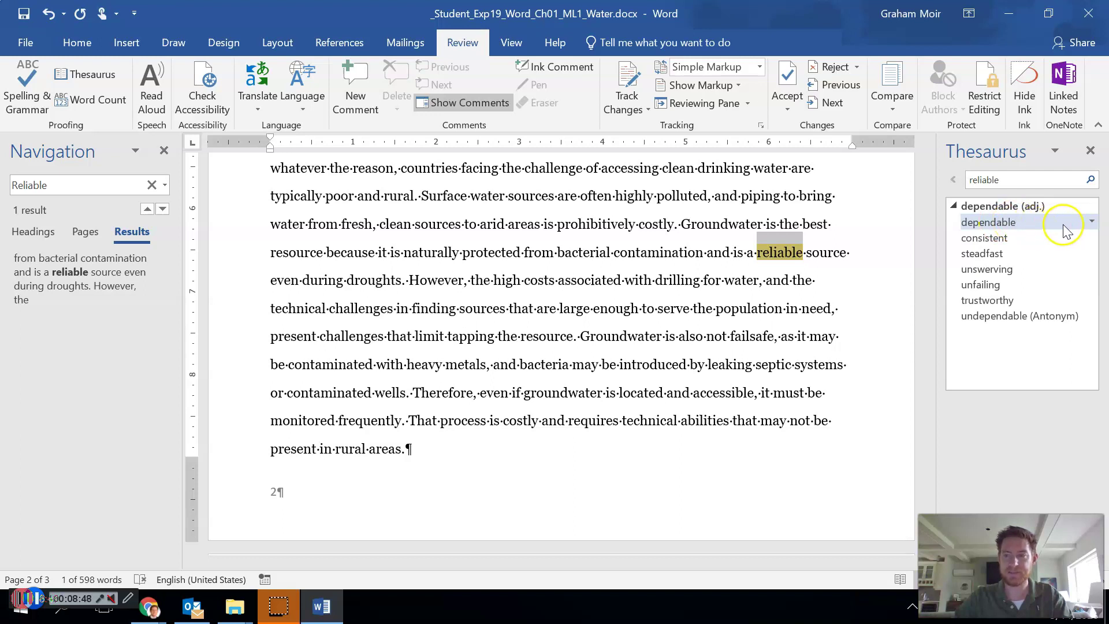
left_click(1094, 224)
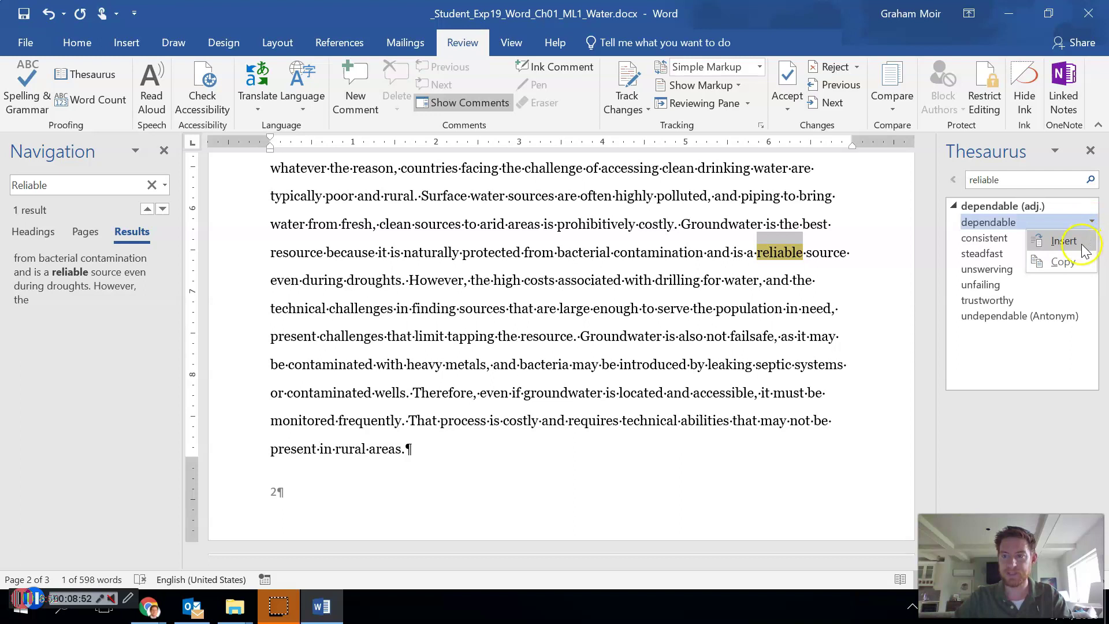
left_click(1080, 244)
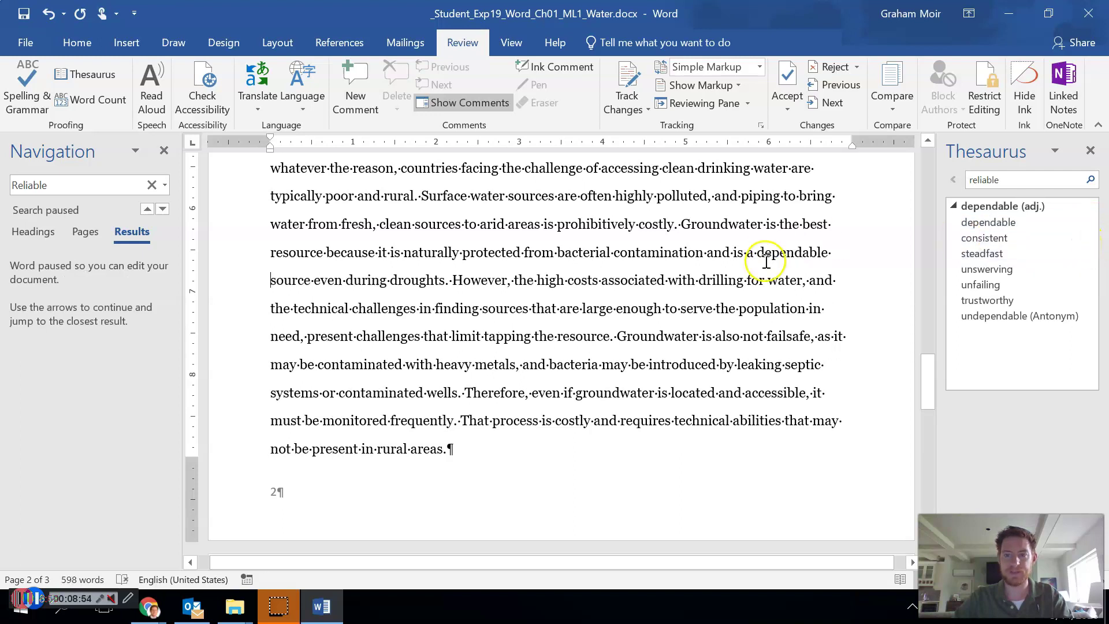
left_click(806, 280)
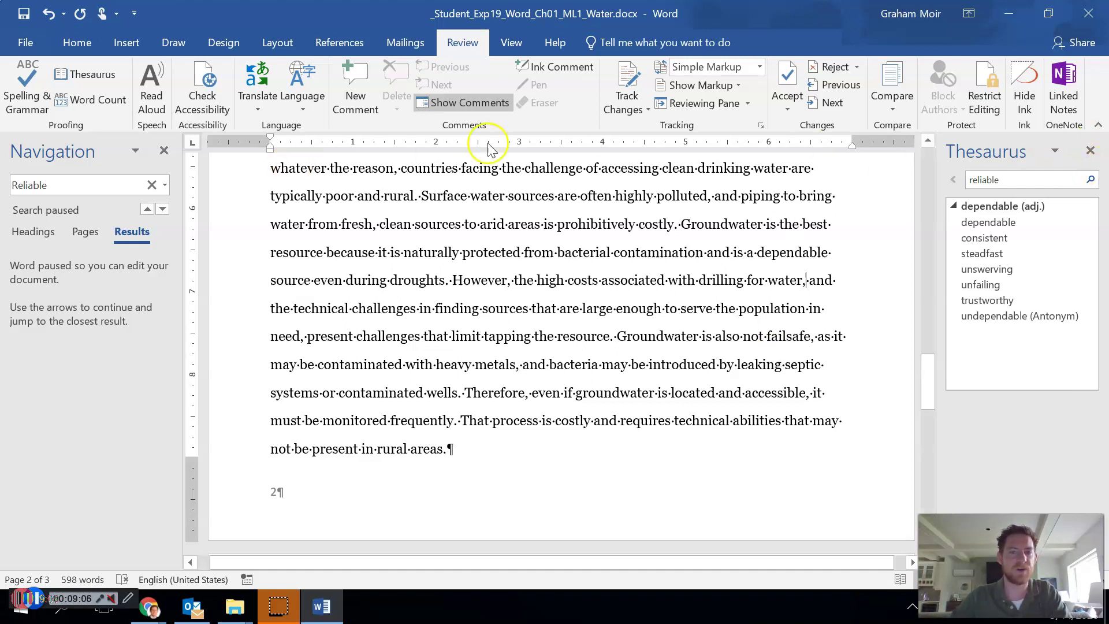
left_click(1092, 156)
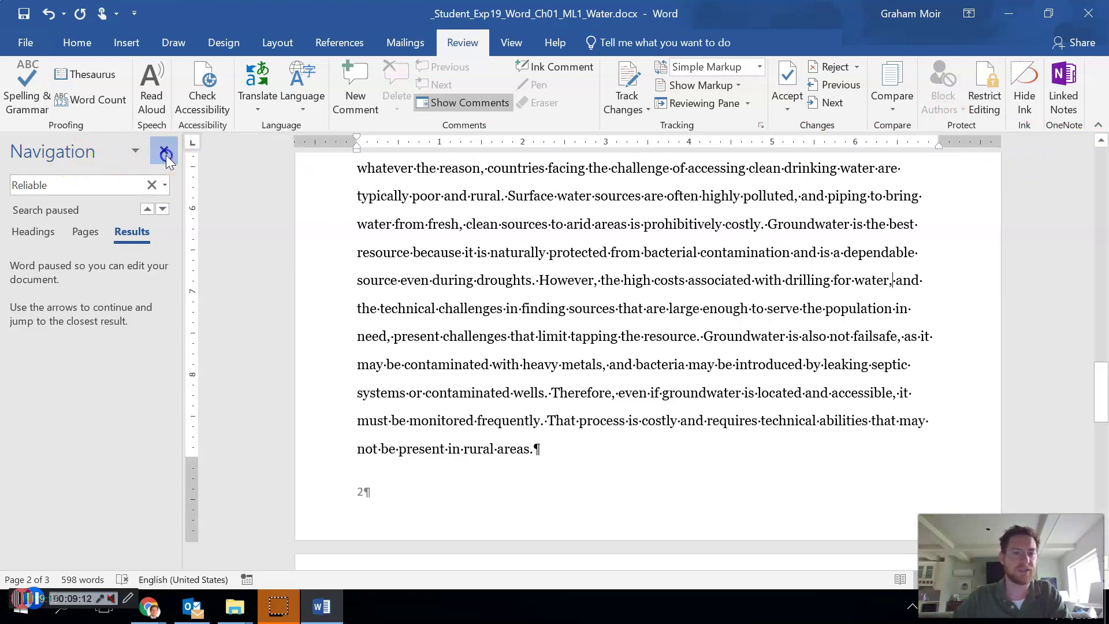
left_click(166, 155)
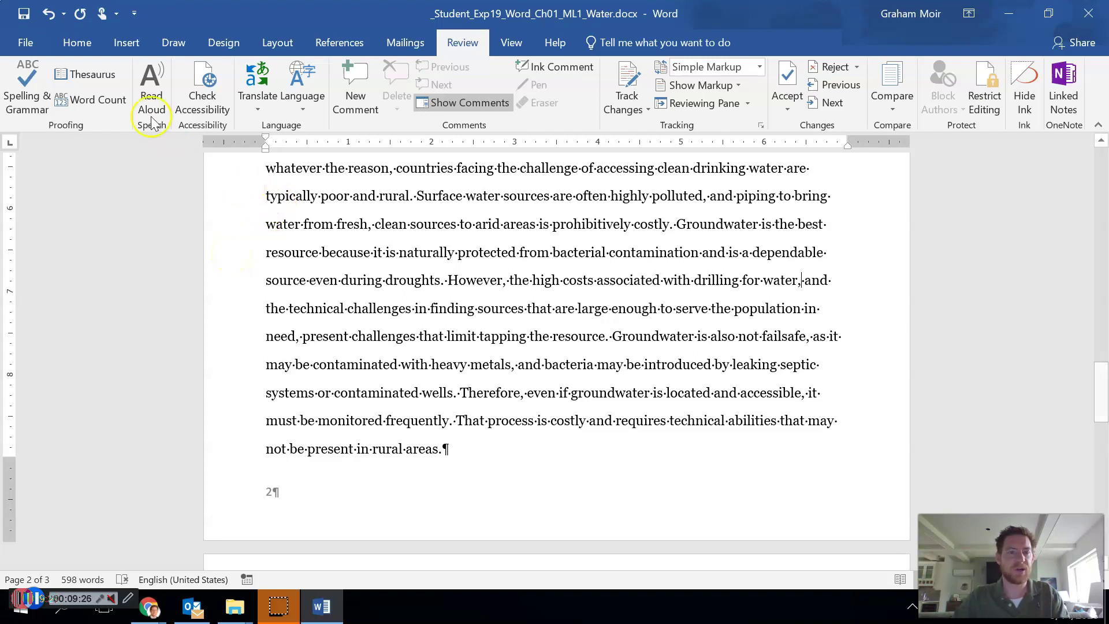
- Set the document's Comments property to "Flyer for Water for Life" and return to the document
left_click(23, 44)
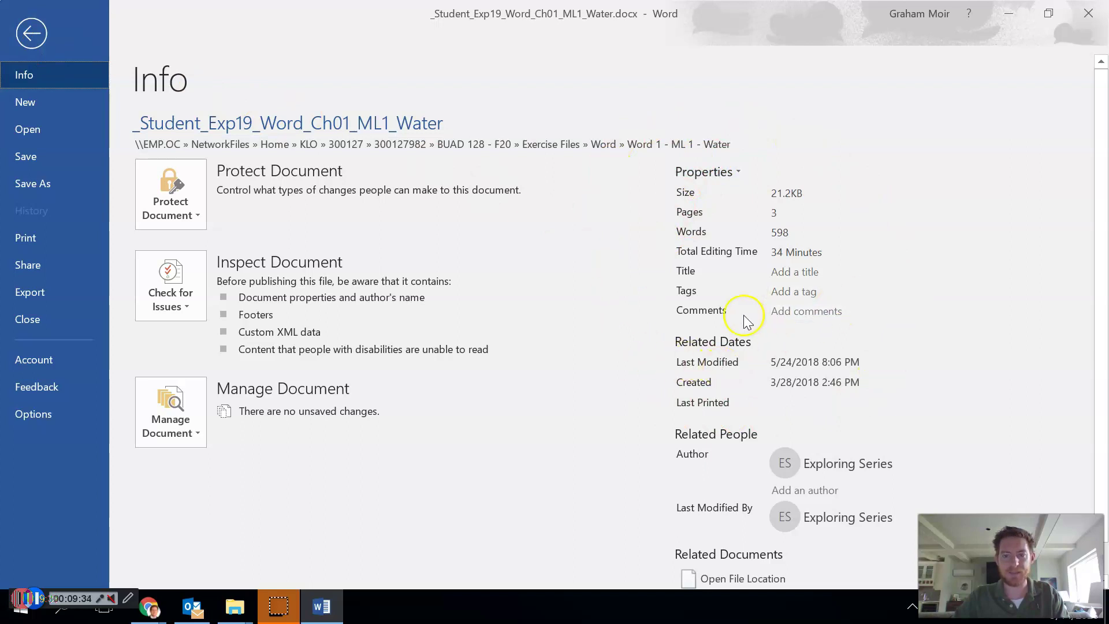
left_click(795, 311)
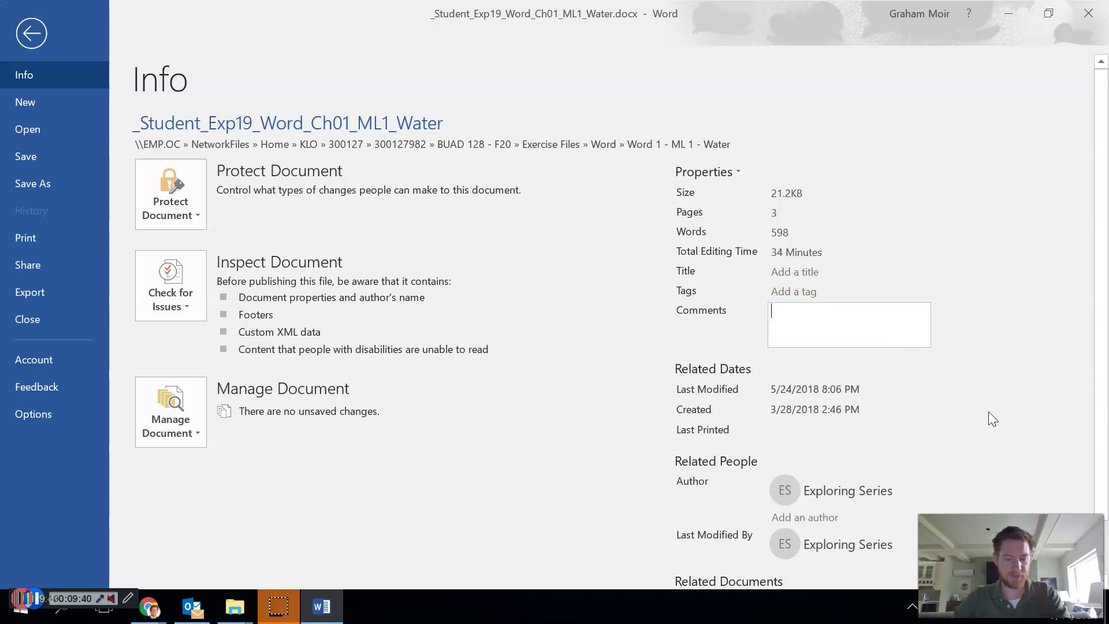
type("Flyer for Water for L")
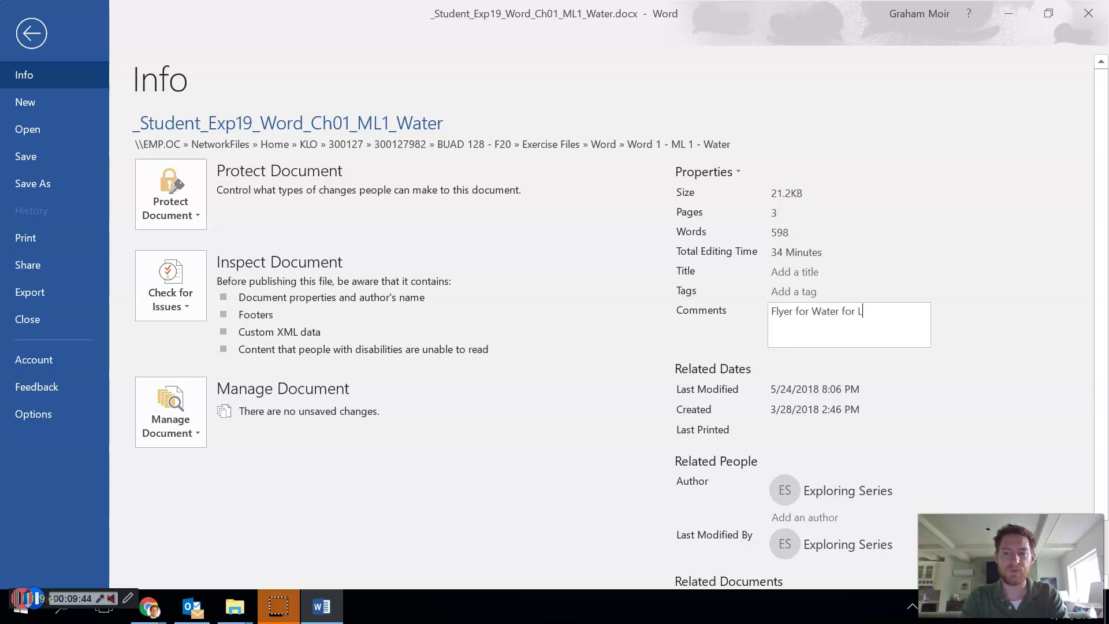
type("ife")
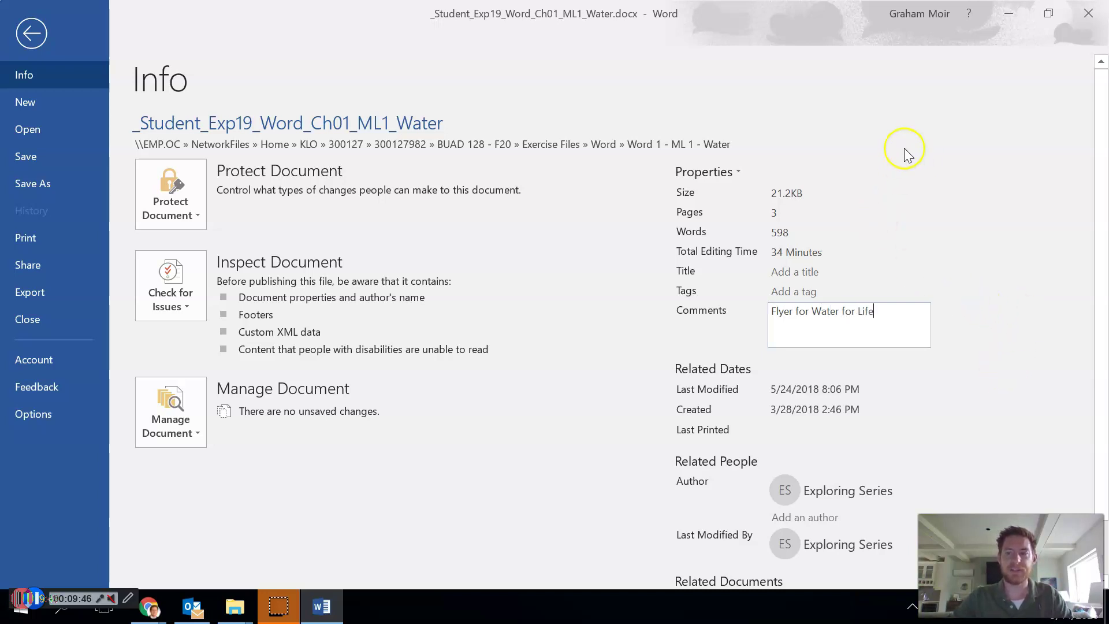
left_click(1032, 288)
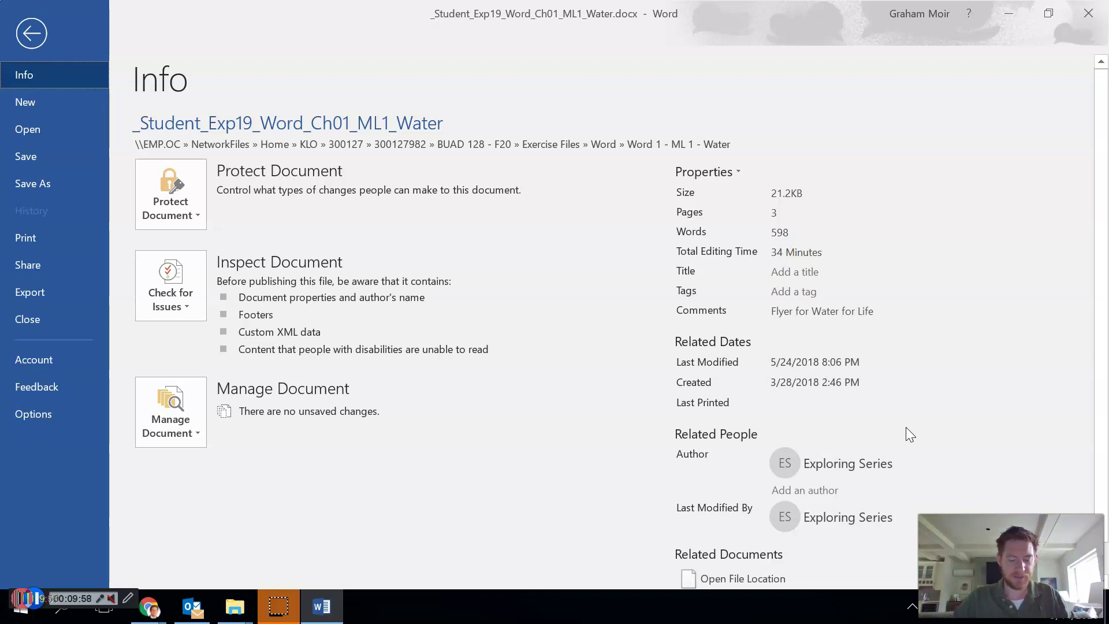
left_click(38, 37)
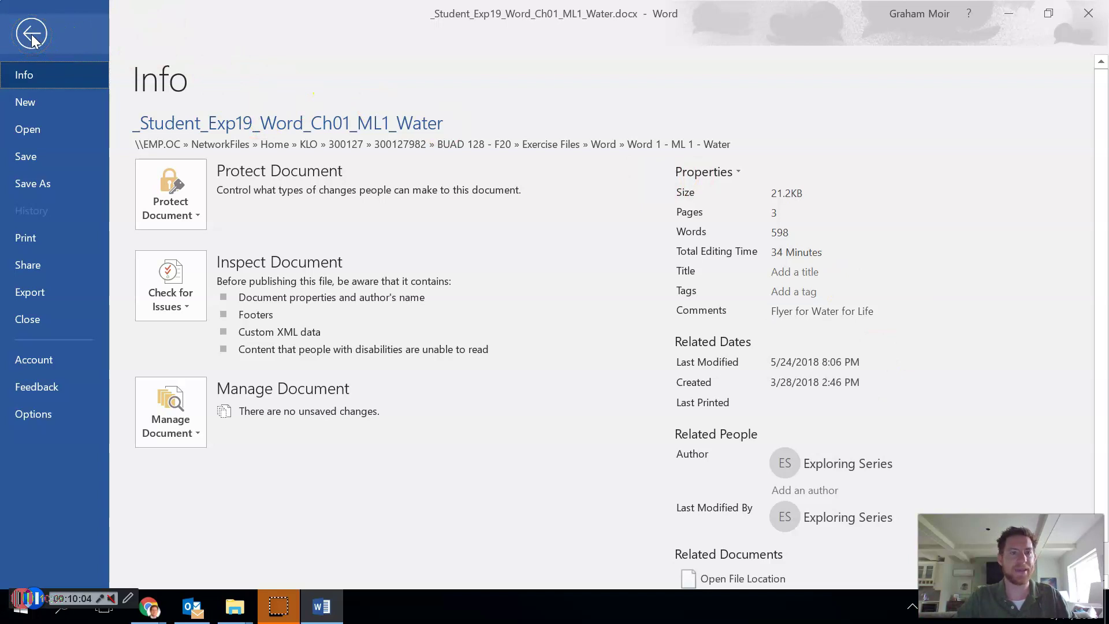
left_click(31, 36)
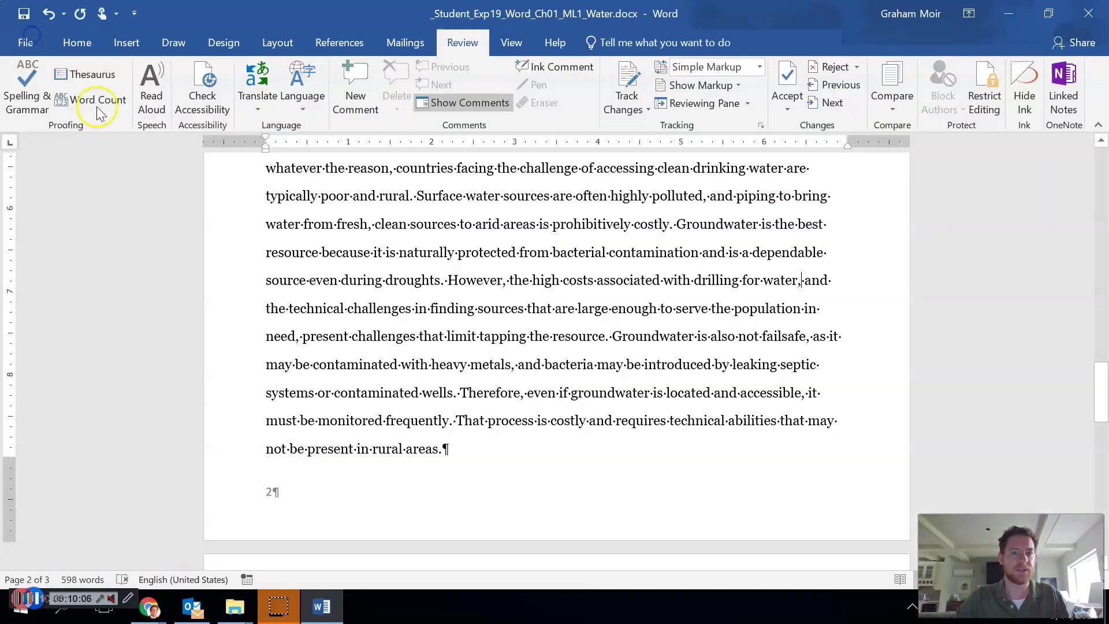
- Open the page 2 header for editing and enter "Subject: " with a trailing space
scroll(517, 353, "up", 1)
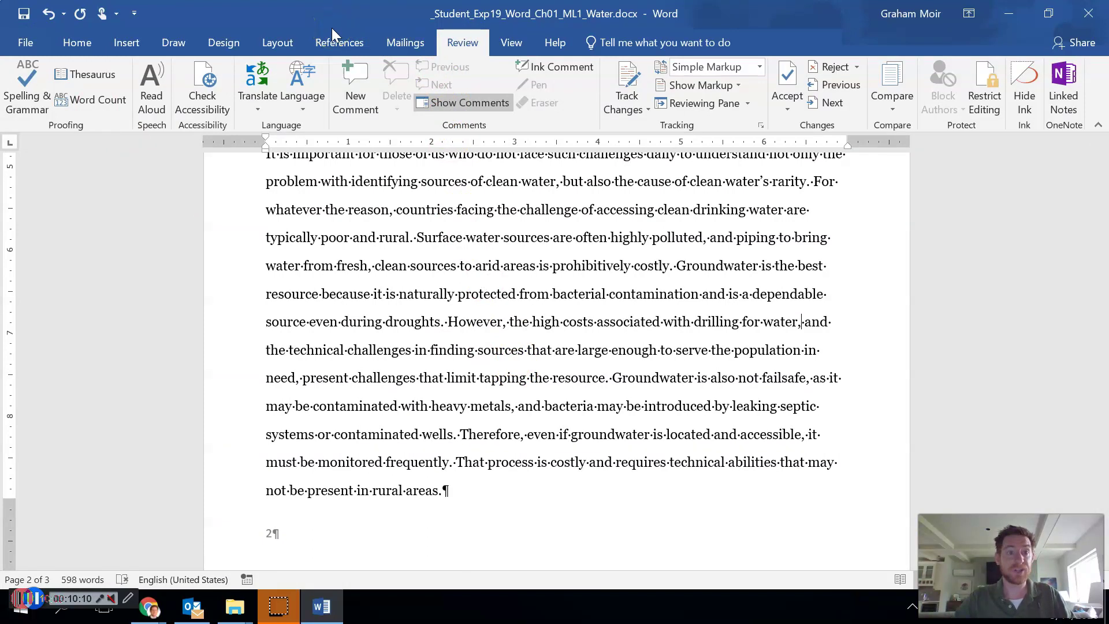
left_click(124, 41)
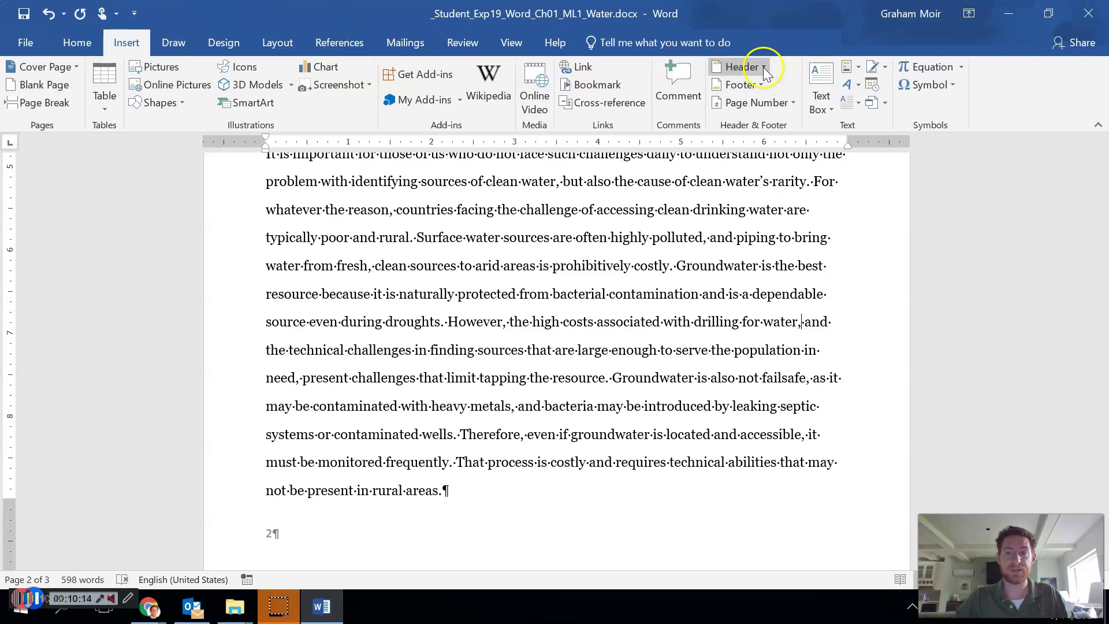
left_click(764, 67)
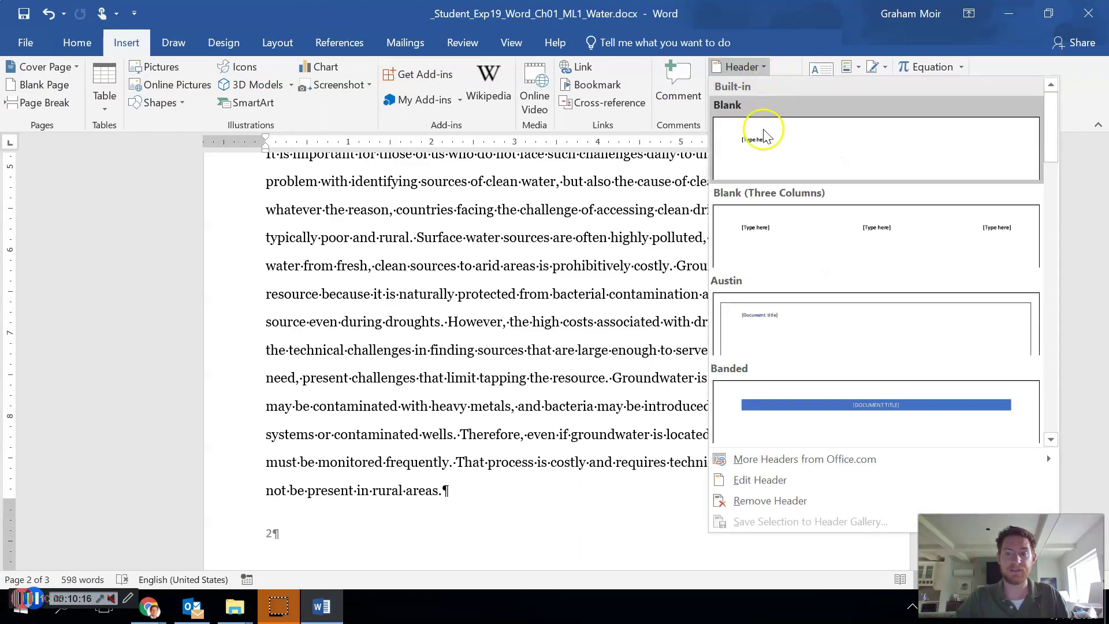
left_click(813, 482)
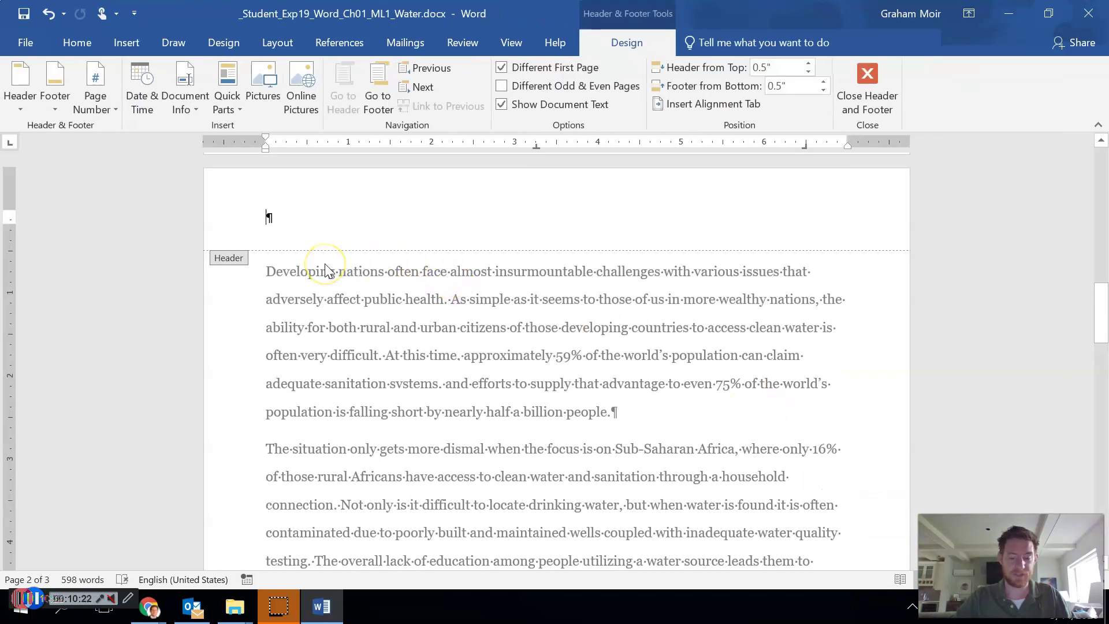
scroll(325, 270, "up", 1)
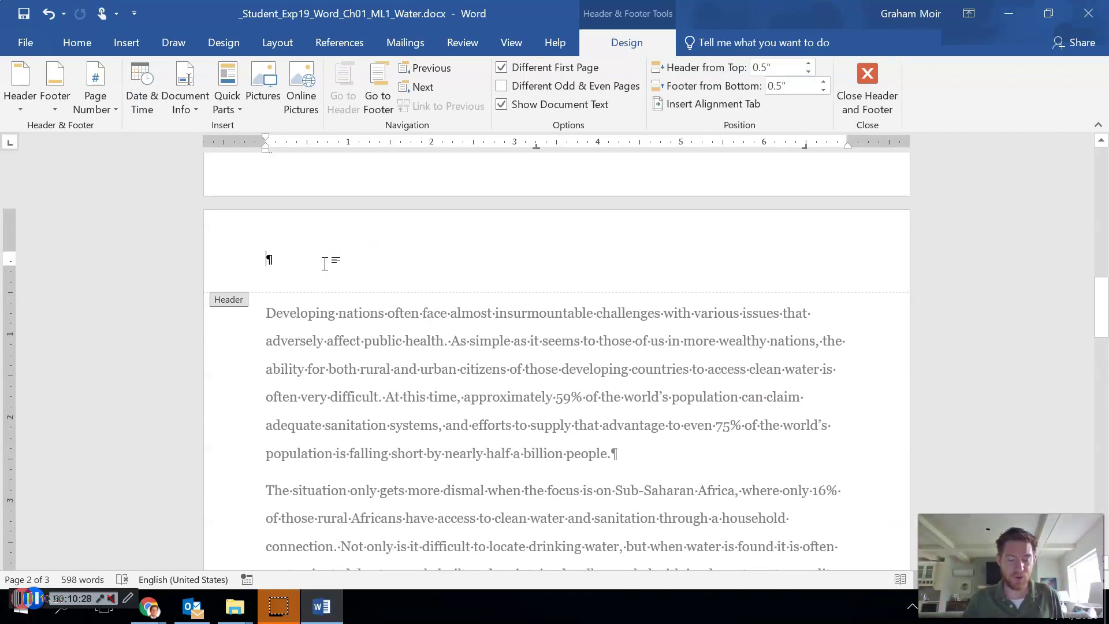
type("$ub")
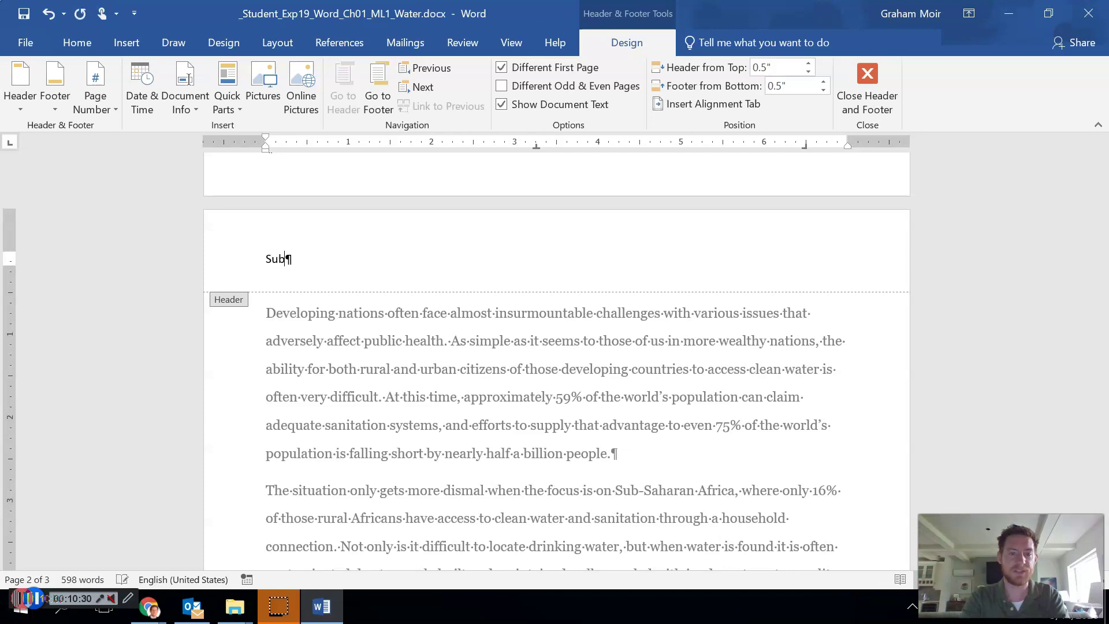
type("ject:")
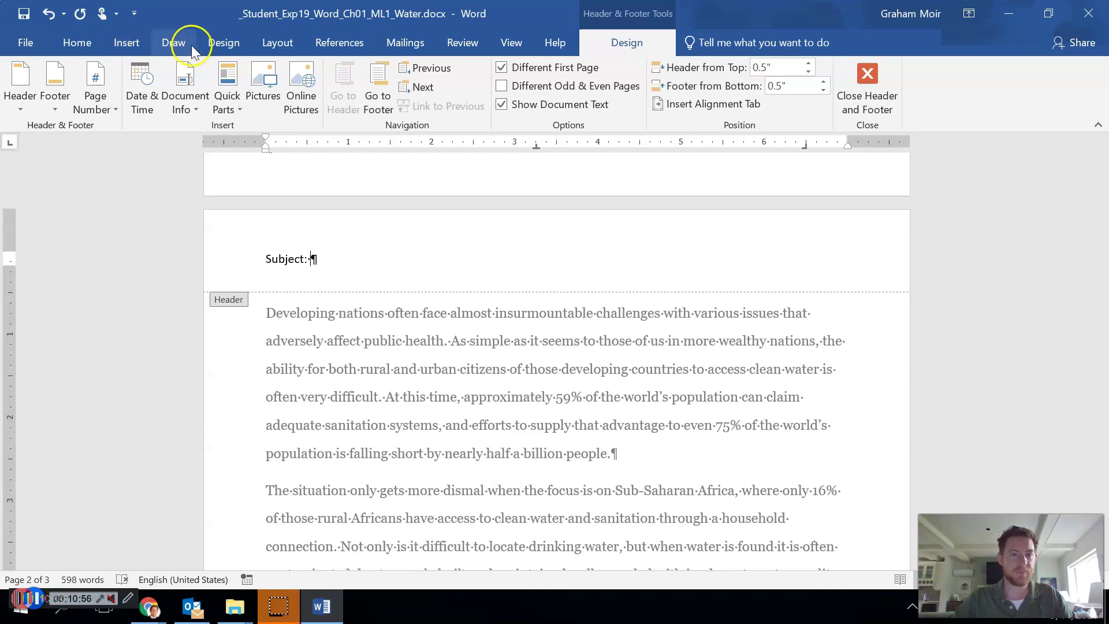
- Insert the Comments document property after "Subject: " in the header and place the insertion point behind it
left_click(99, 110)
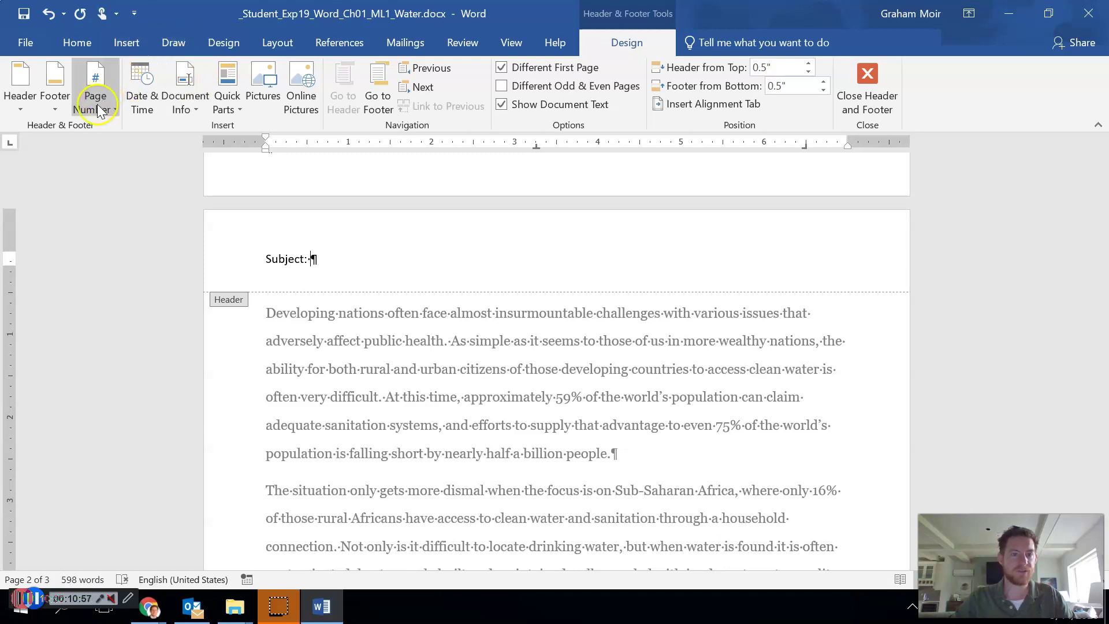
left_click(230, 116)
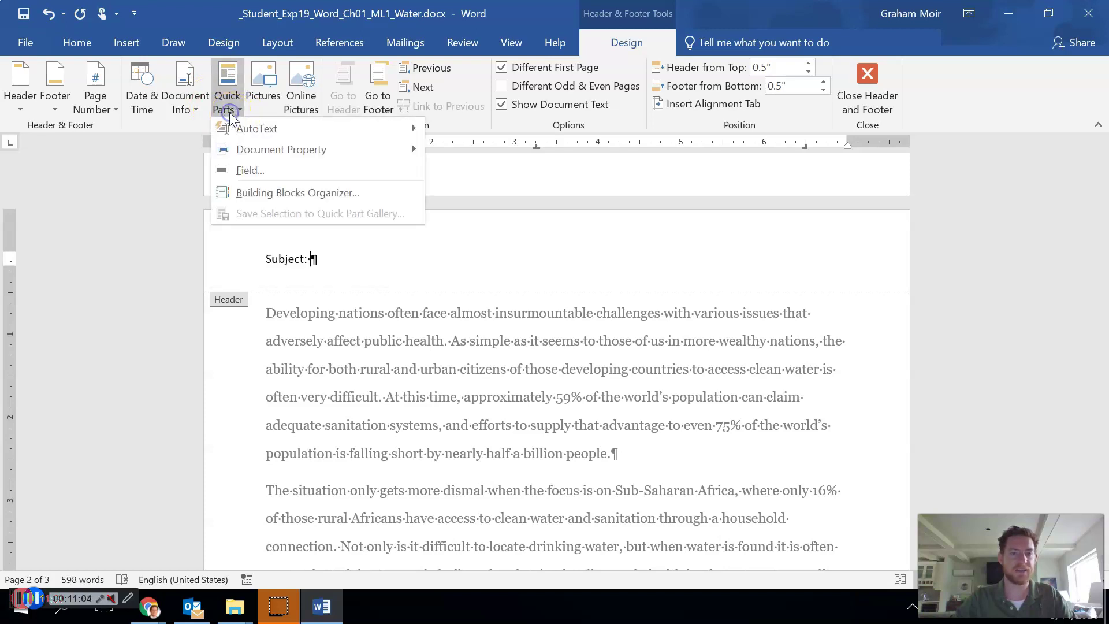
left_click(279, 134)
left_click(280, 151)
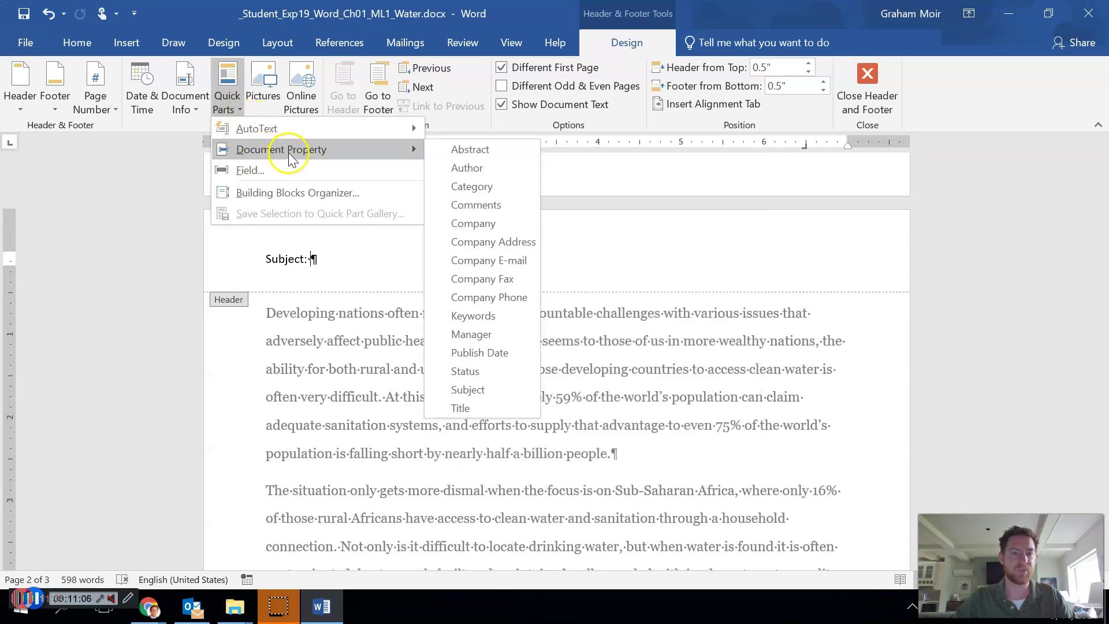
left_click(378, 127)
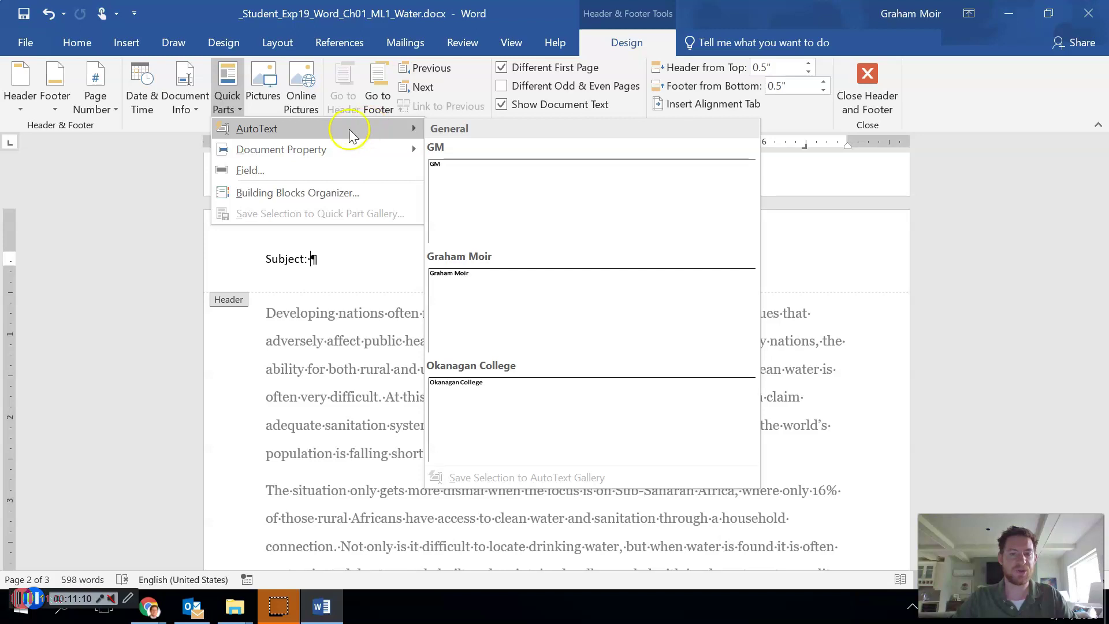
left_click(312, 145)
left_click(289, 173)
mouse_move(356, 152)
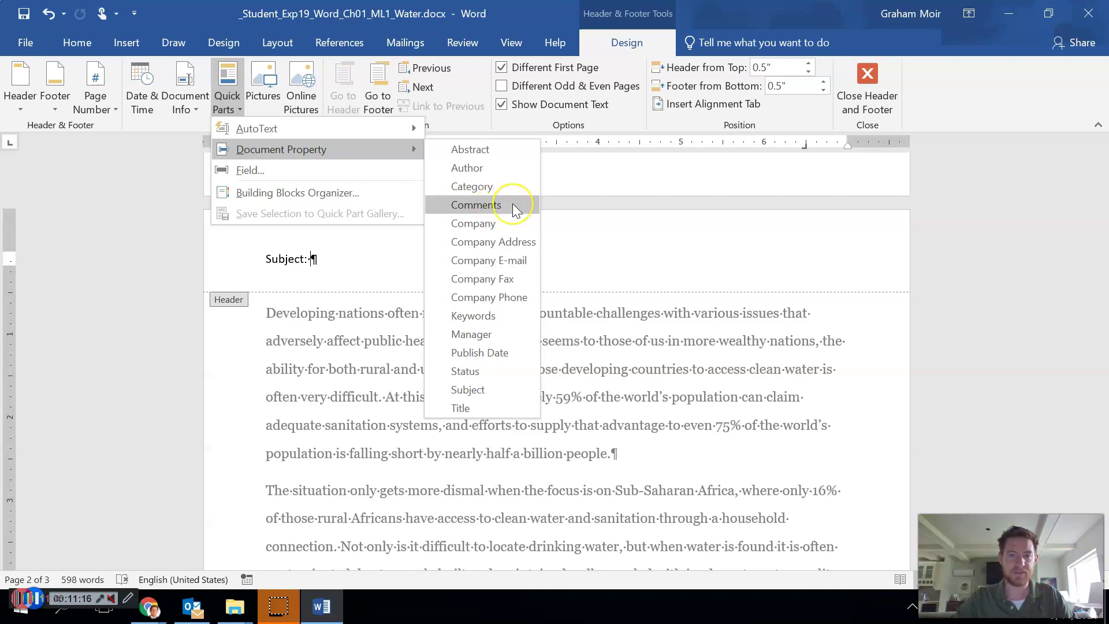
left_click(476, 205)
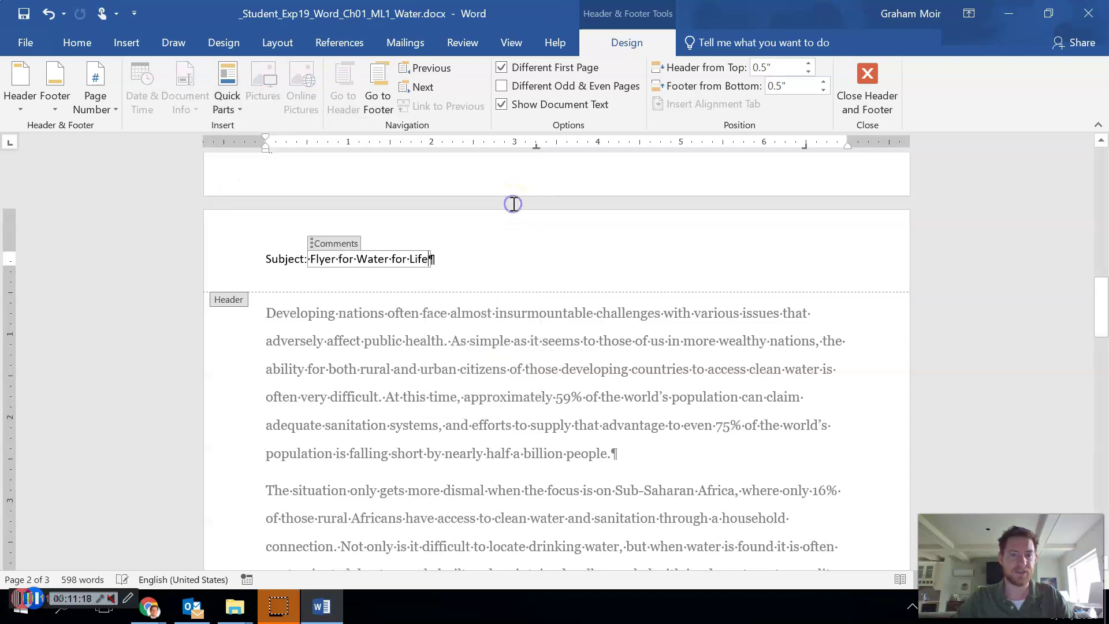
left_click(455, 269)
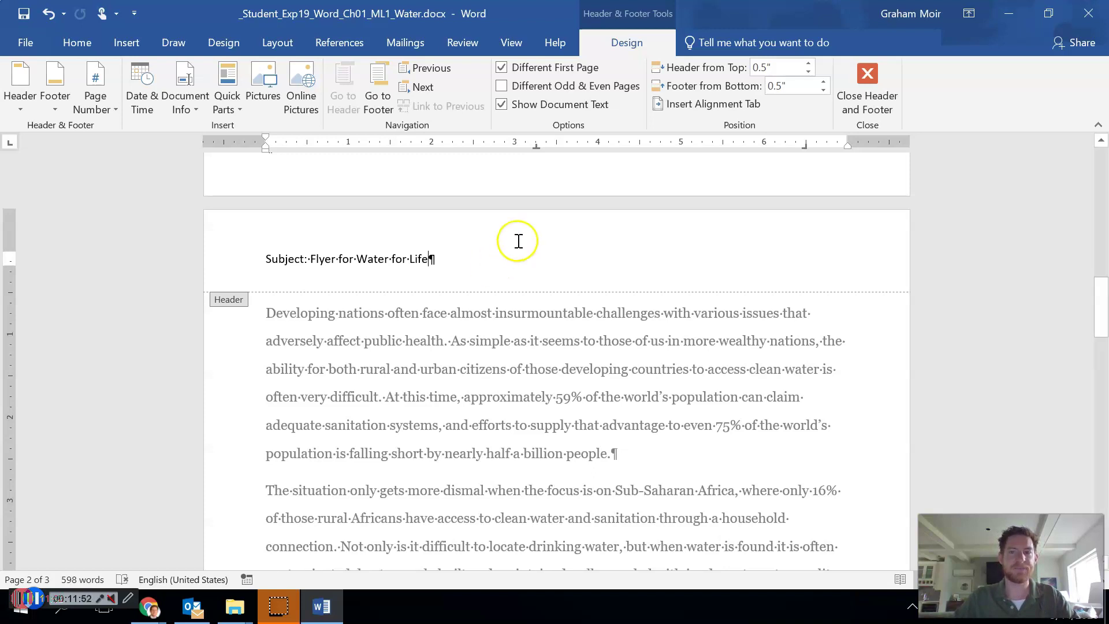
- Close the header and run the spelling and grammar check, changing "cound" to "could"
left_click(887, 92)
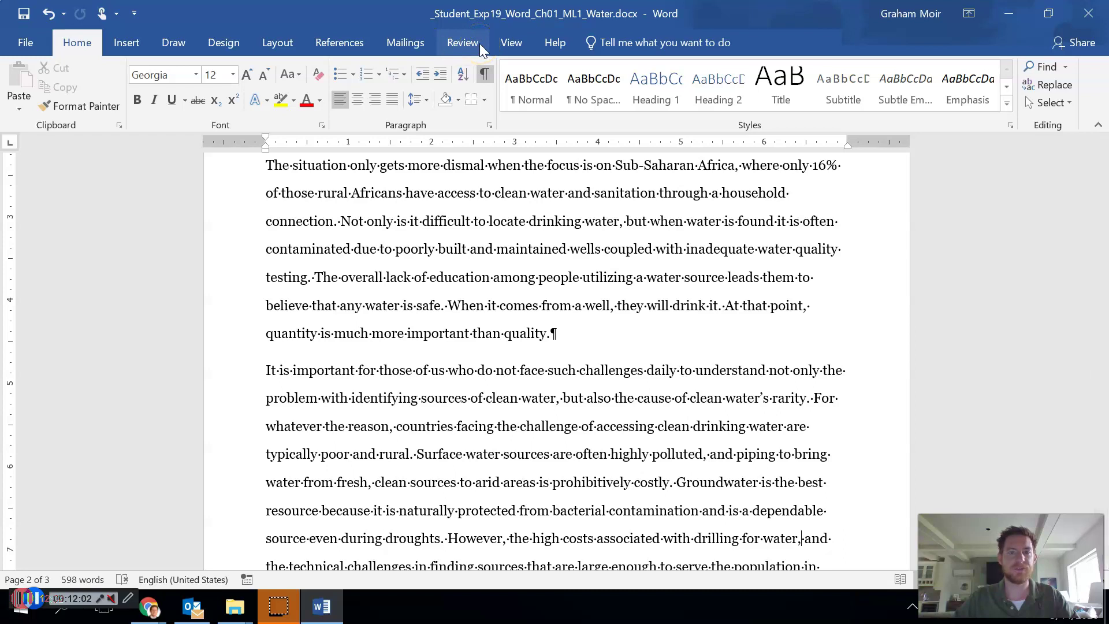
left_click(479, 43)
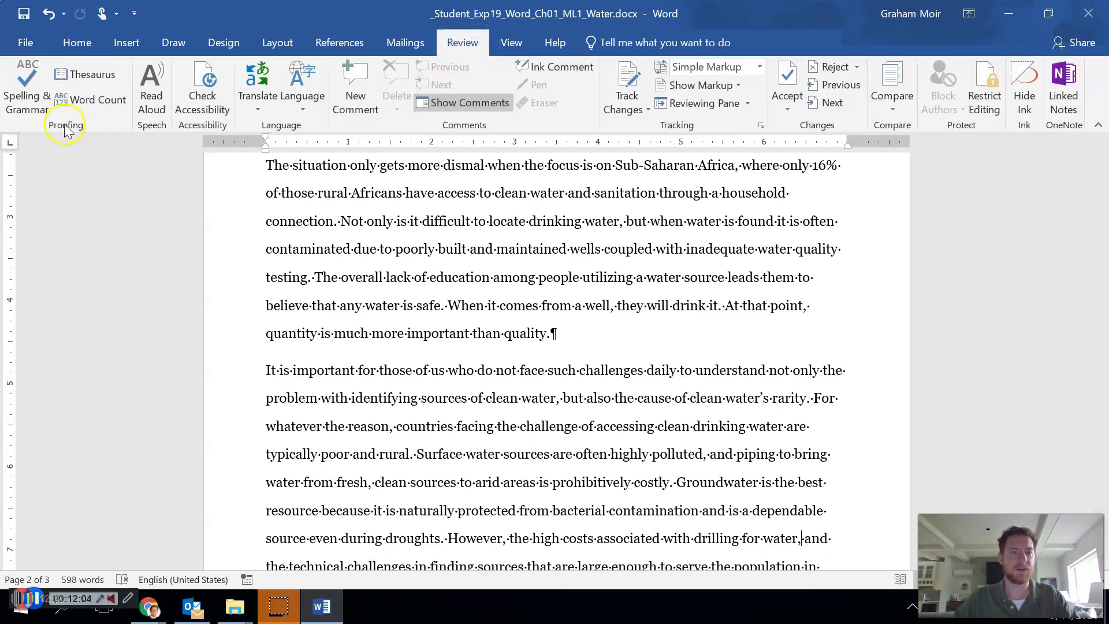
left_click(19, 108)
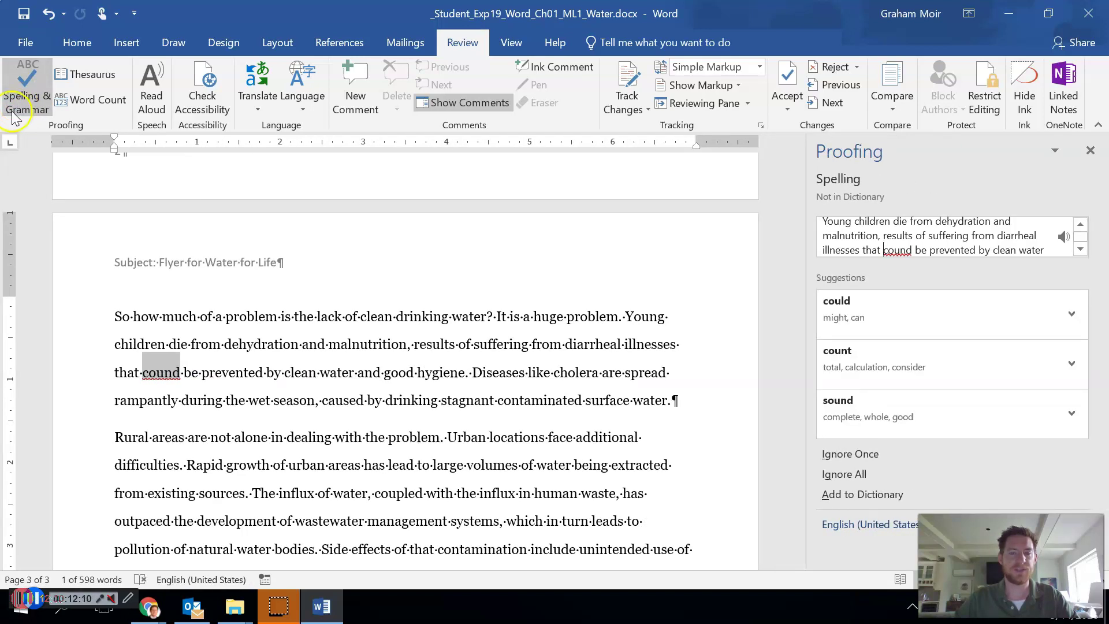
left_click(1072, 315)
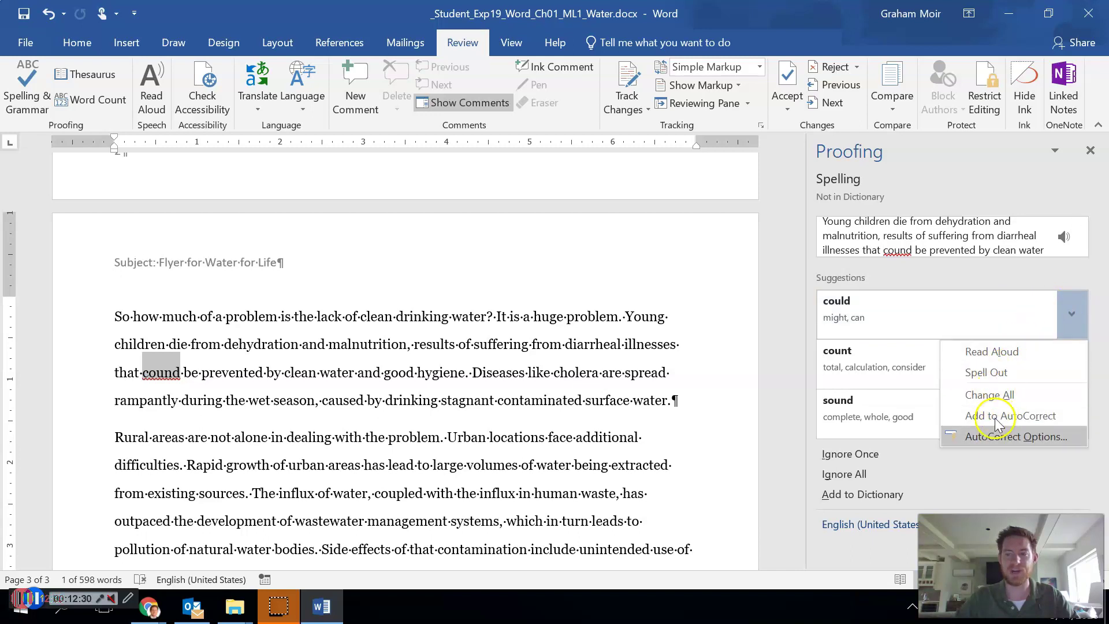
left_click(876, 317)
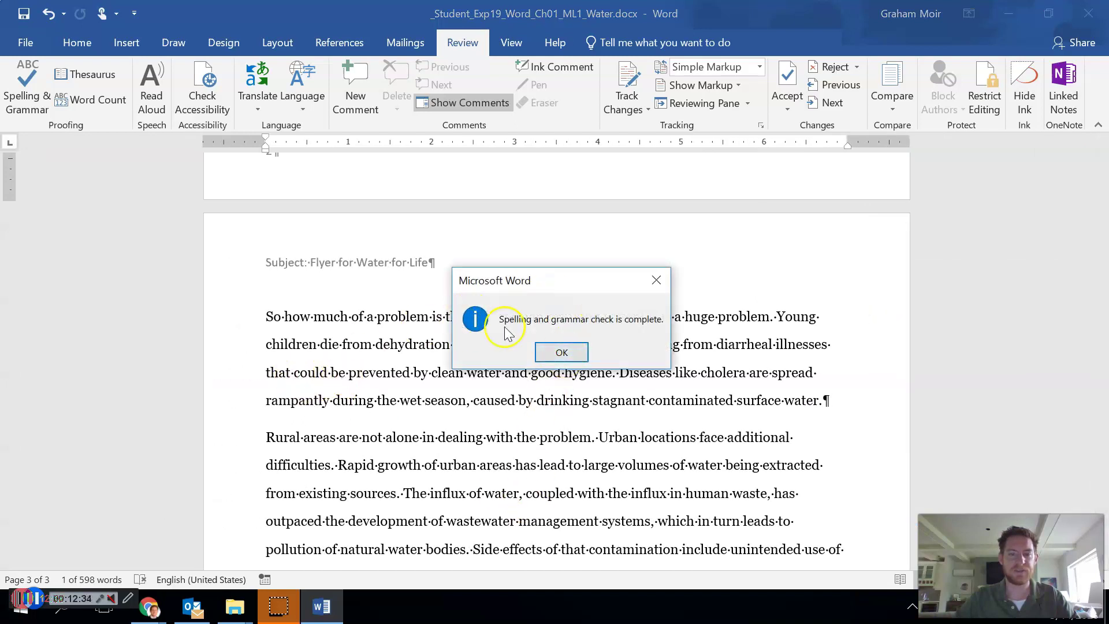
left_click(562, 353)
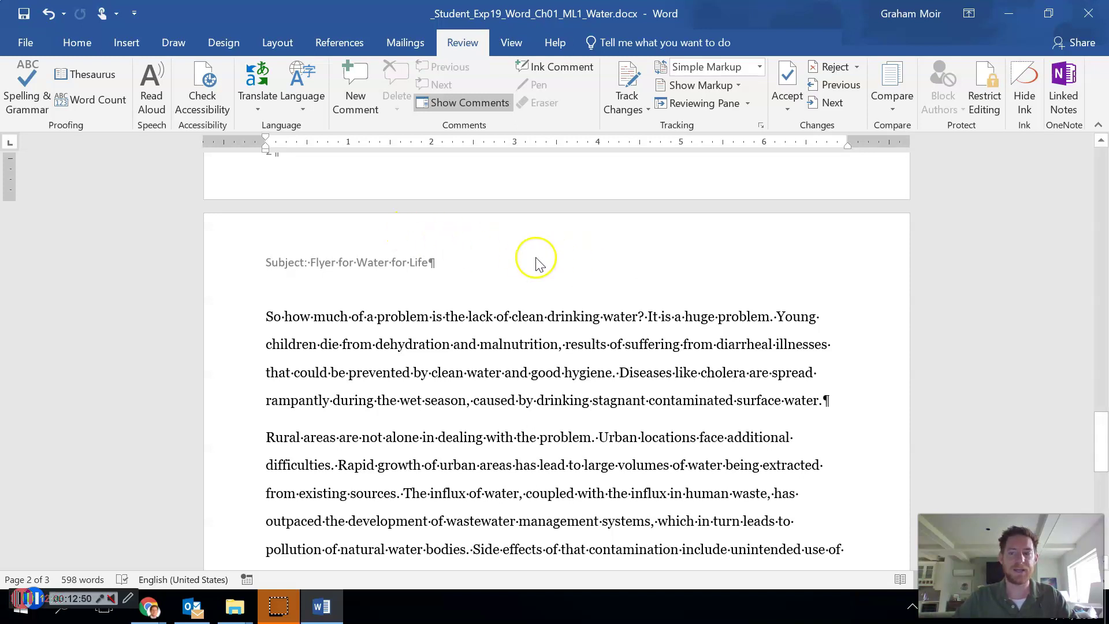
- Run the Accessibility Checker on the document
left_click(27, 44)
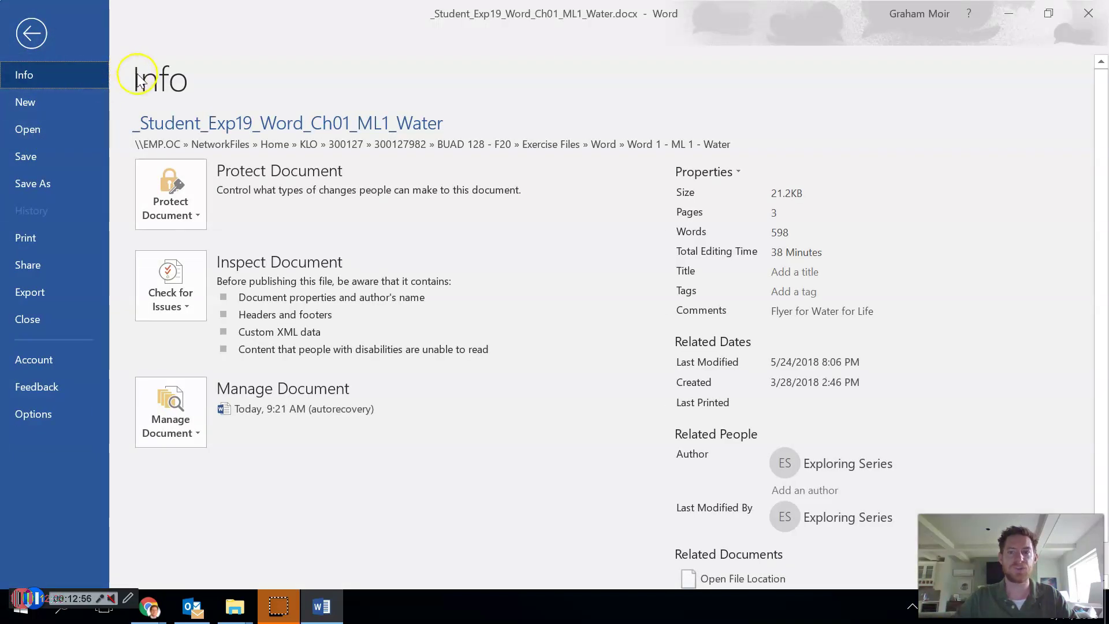
left_click(30, 34)
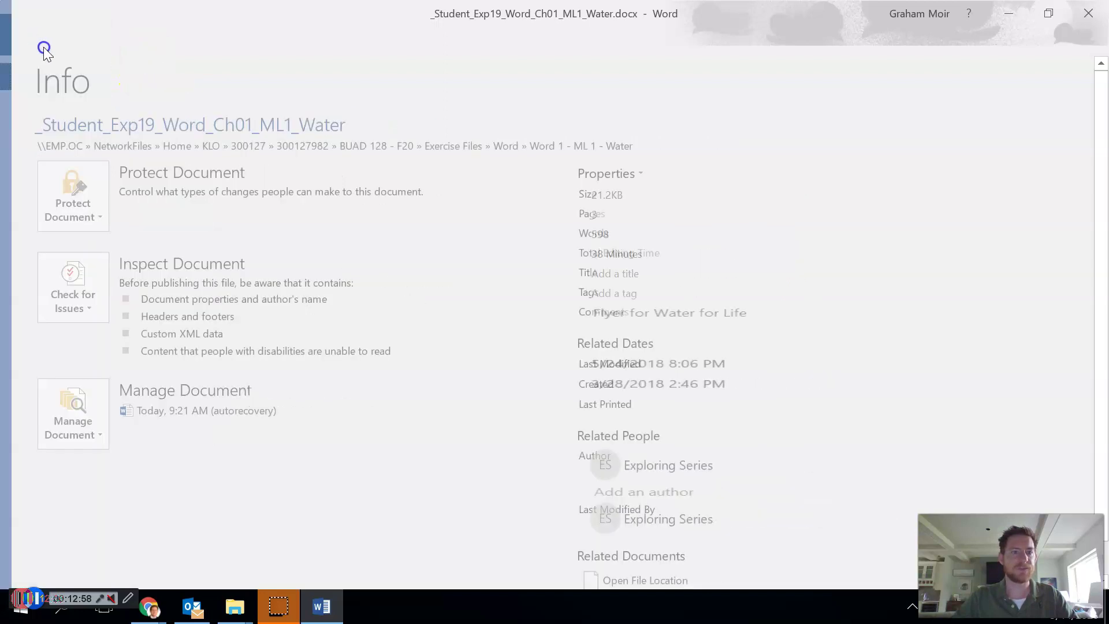
left_click(28, 44)
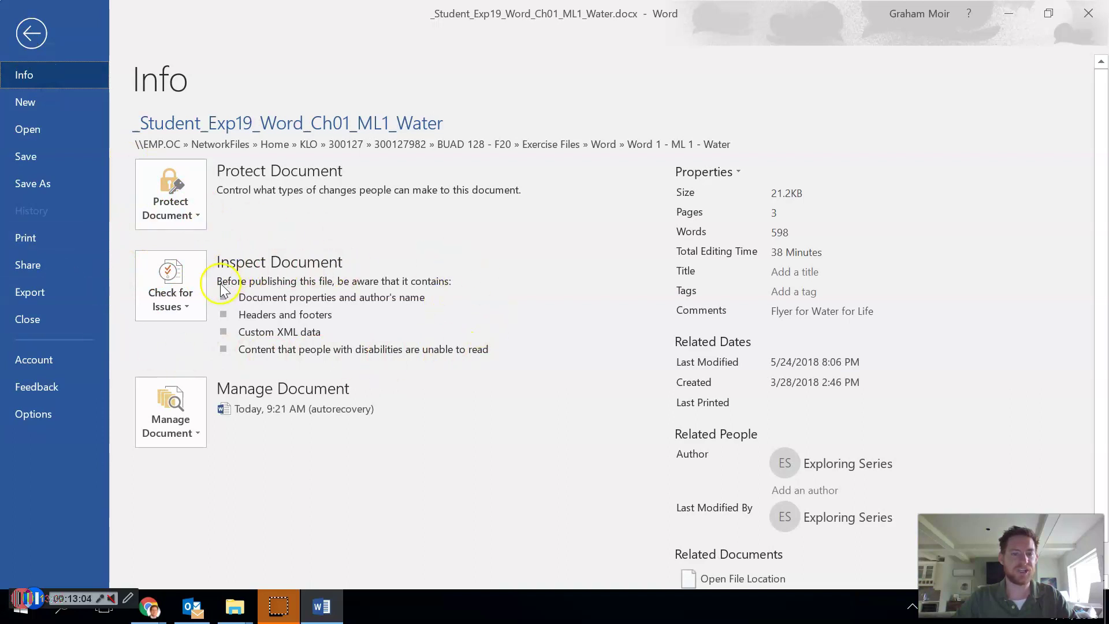
left_click(179, 299)
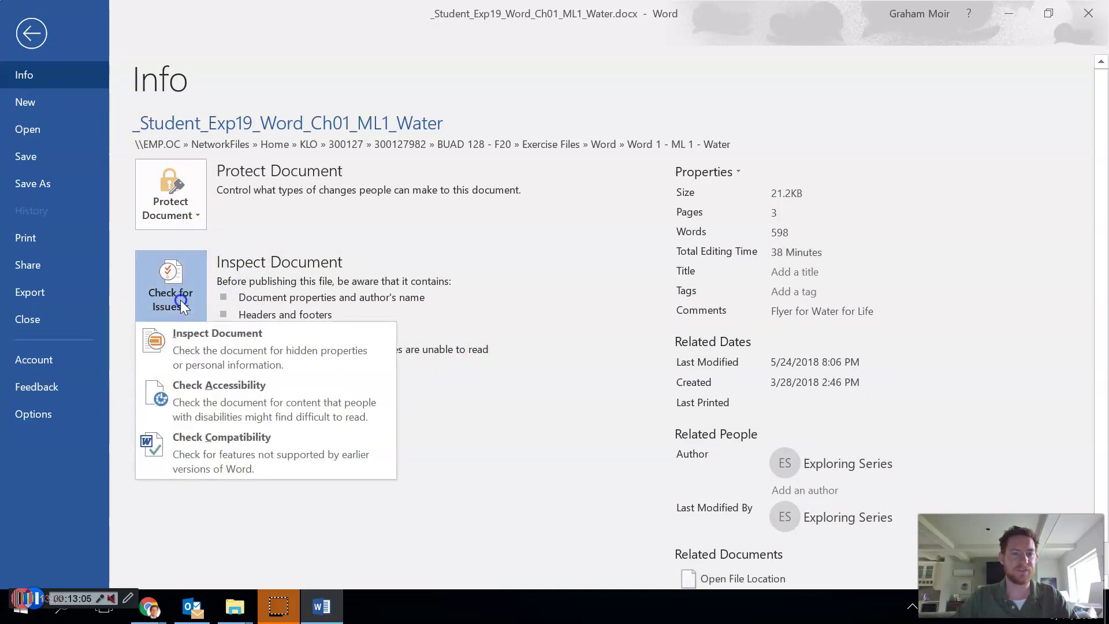
left_click(355, 397)
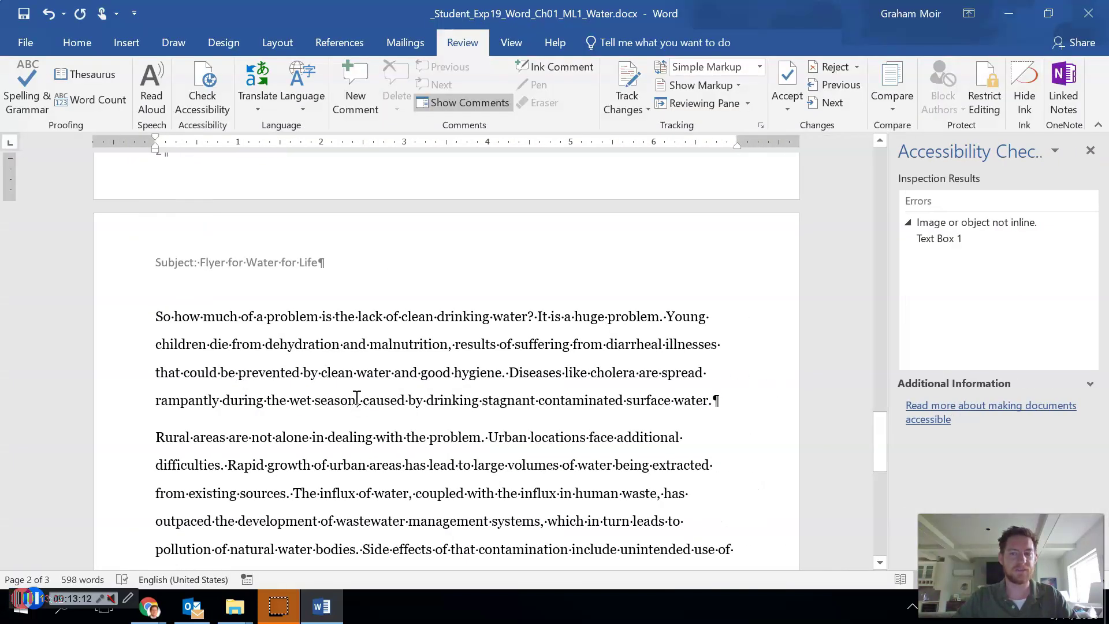
- Examine the "Image or object not inline" error for Text Box 1 and read its steps to fix
left_click(1007, 227)
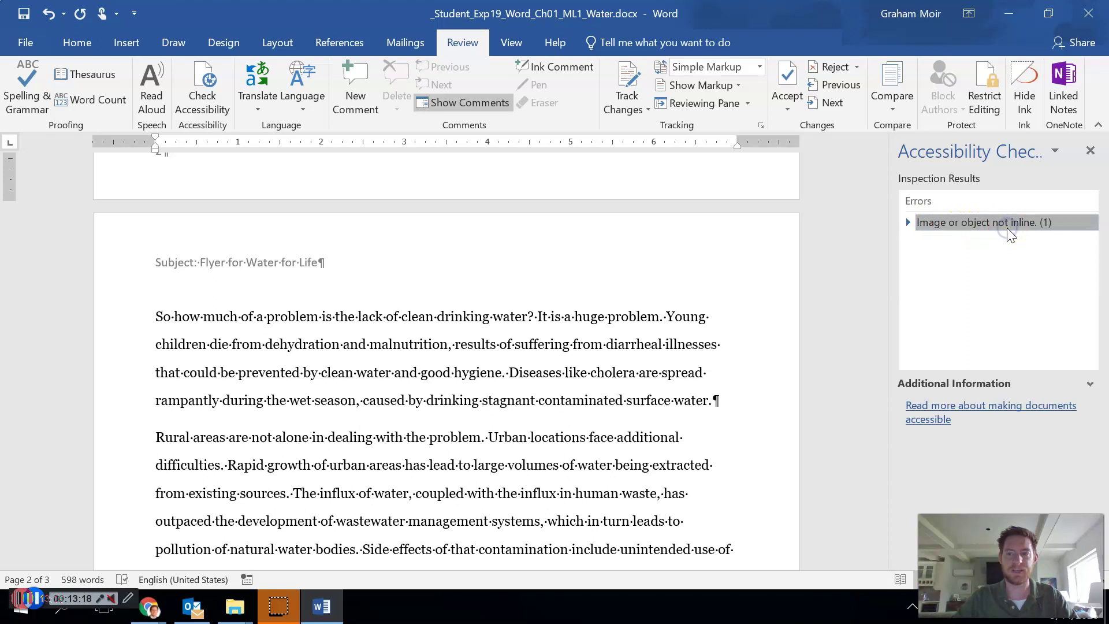
left_click(1007, 227)
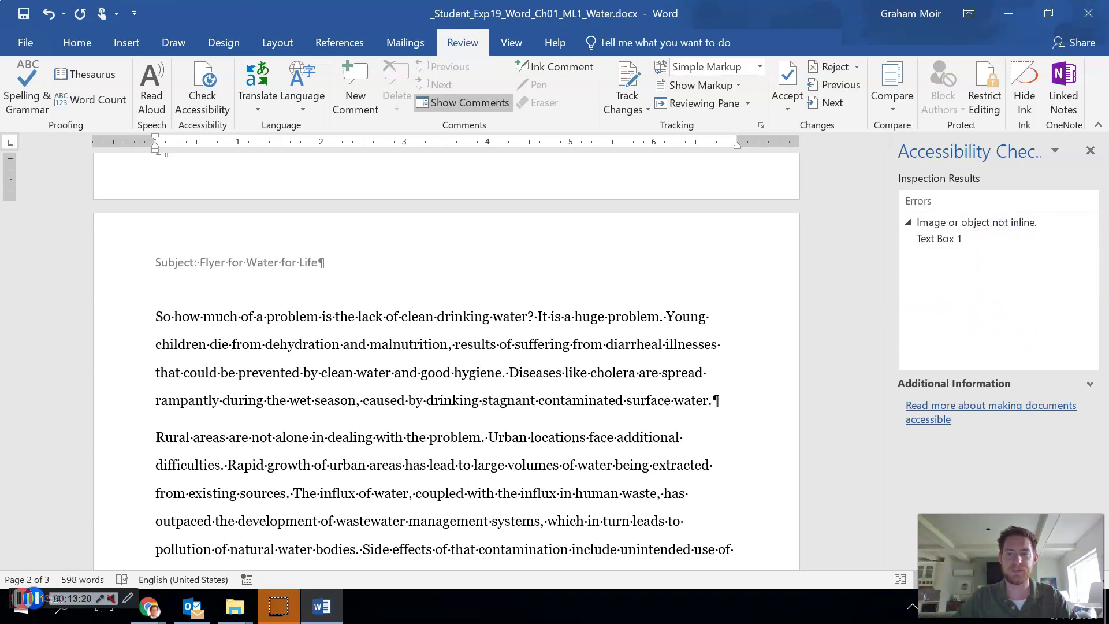
scroll(565, 376, "up", 6)
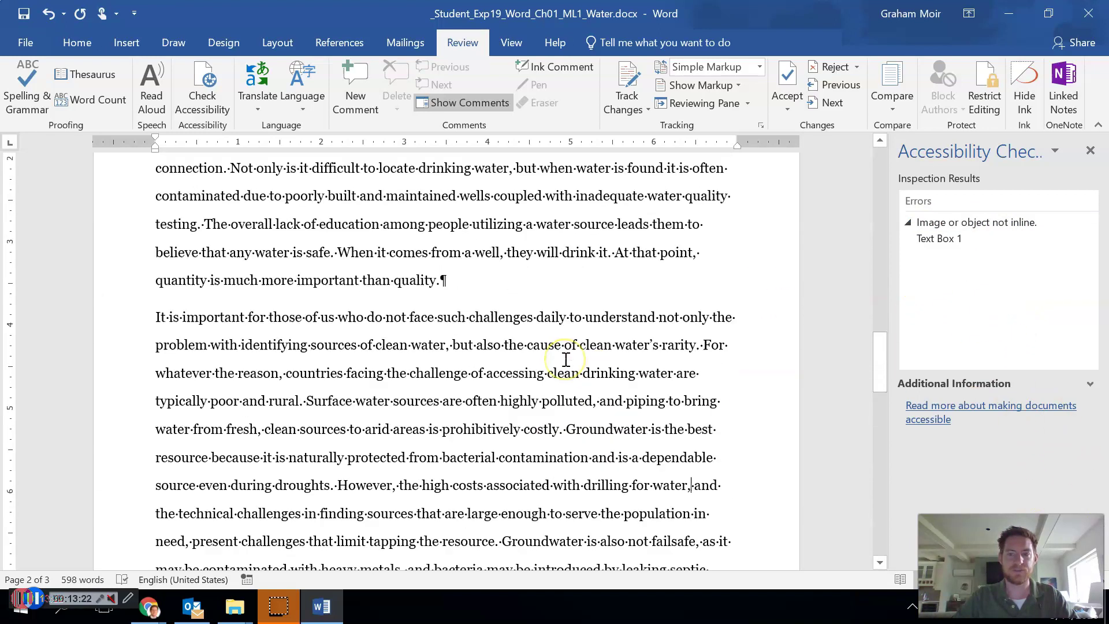
scroll(567, 360, "up", 10)
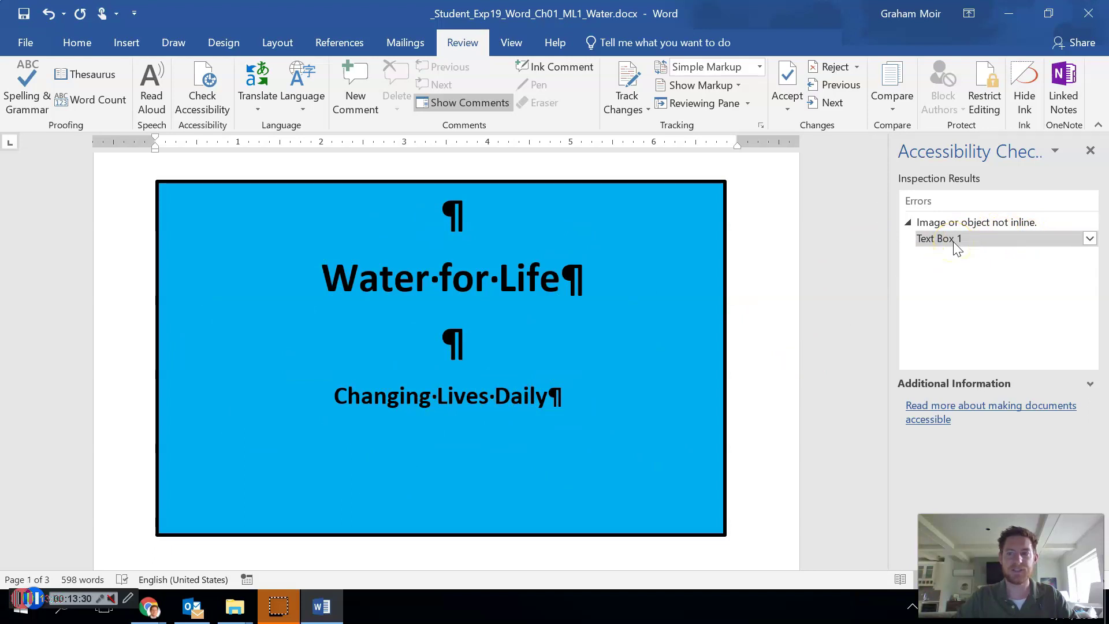
left_click(938, 241)
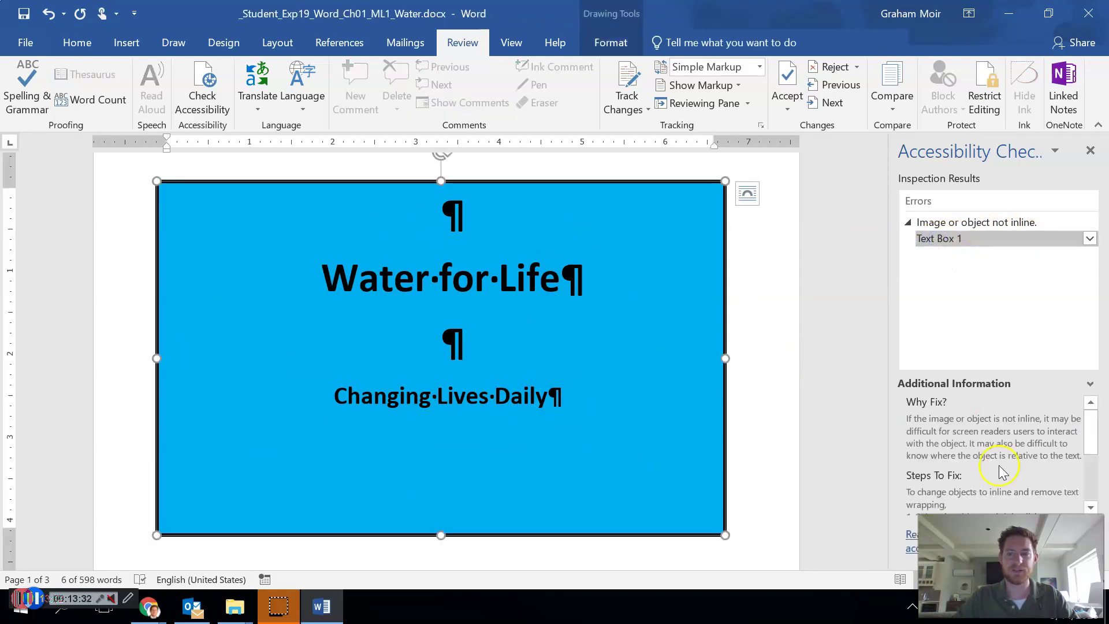
left_click(1094, 433)
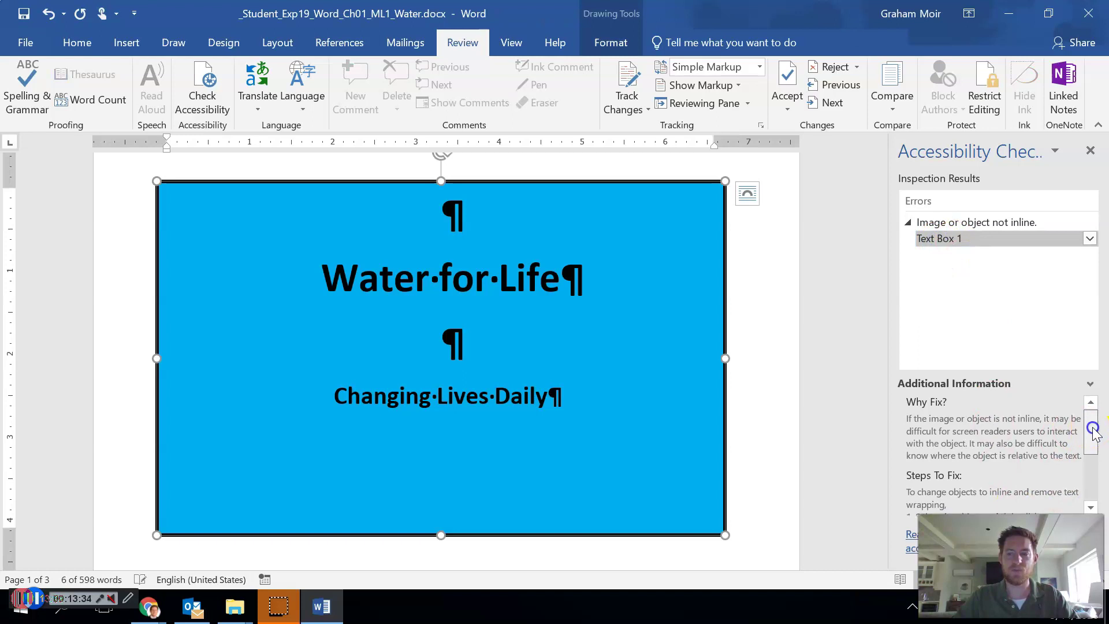
left_click_drag(1090, 425, 1091, 453)
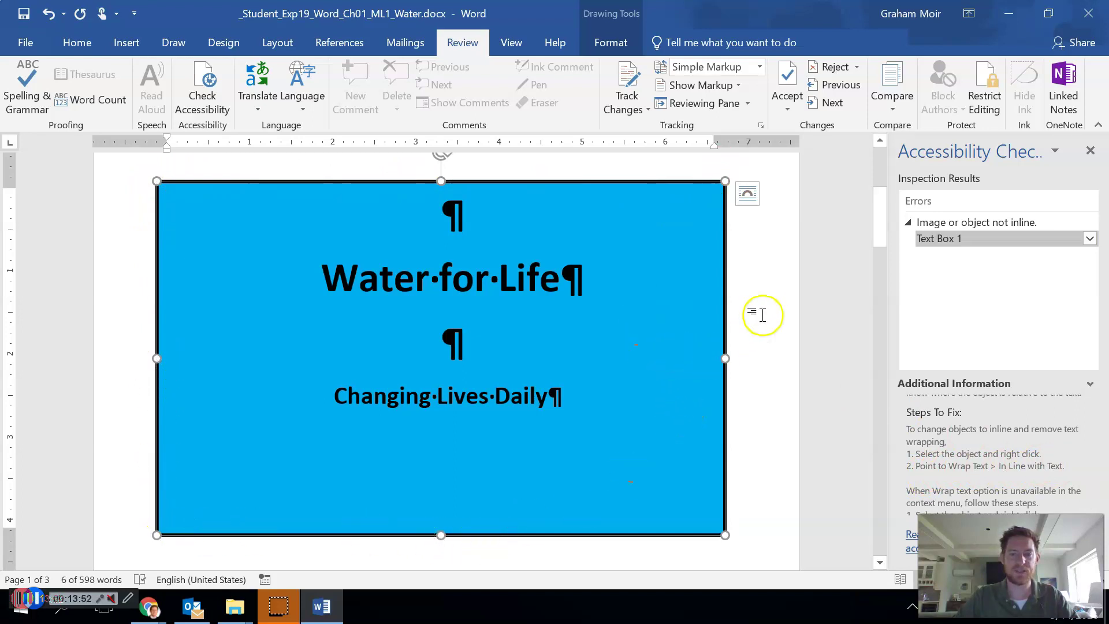
left_click(774, 307)
scroll(769, 316, "down", 3)
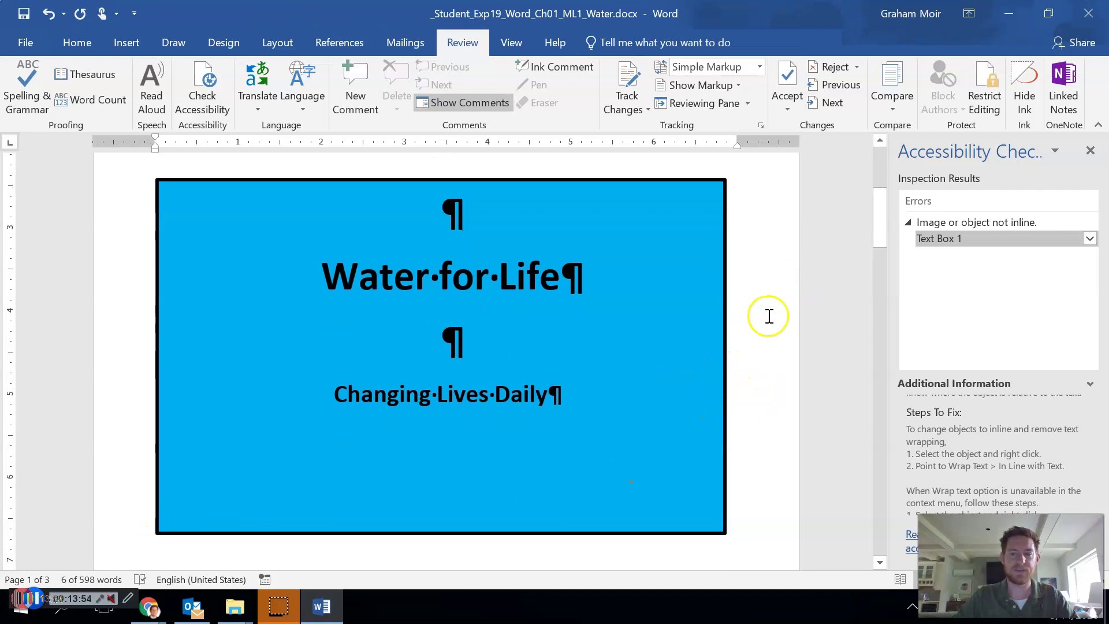
left_click(627, 304)
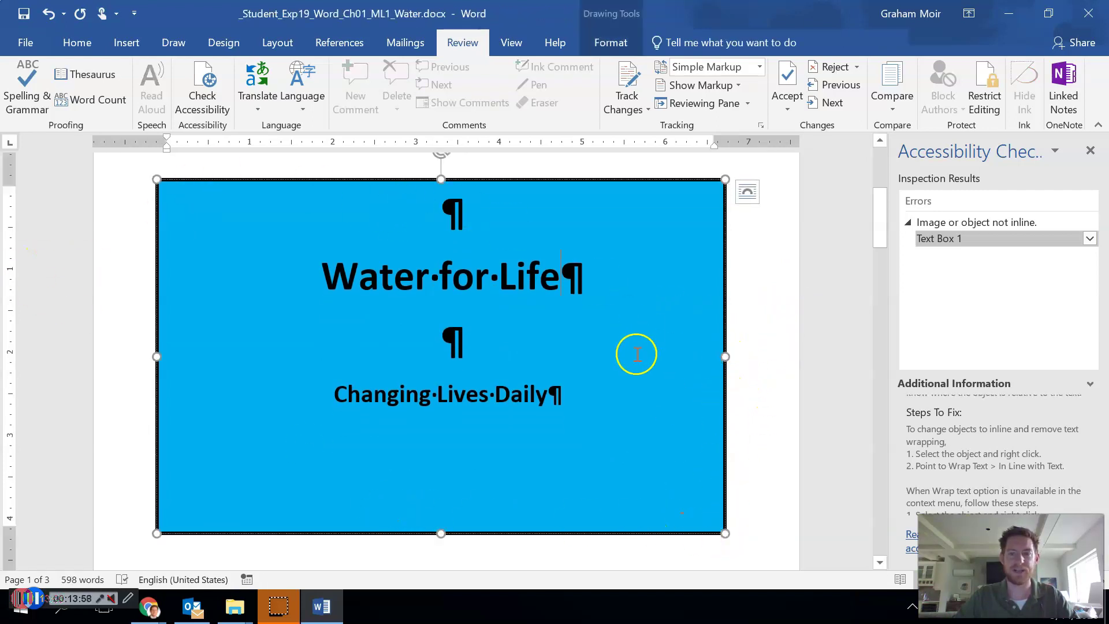
right_click(665, 302)
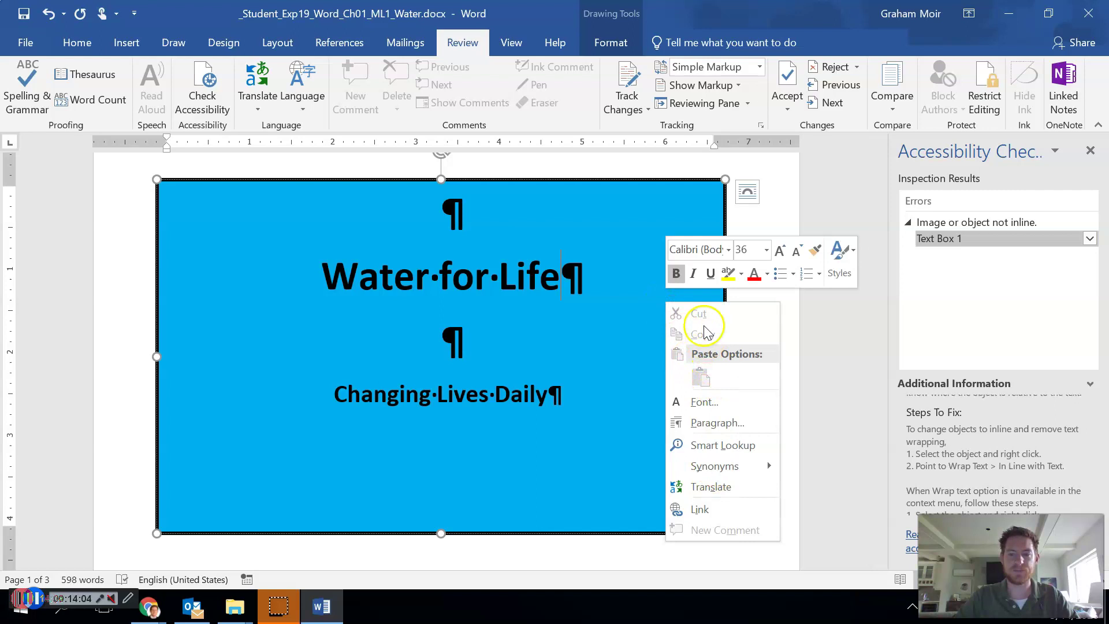
left_click(624, 428)
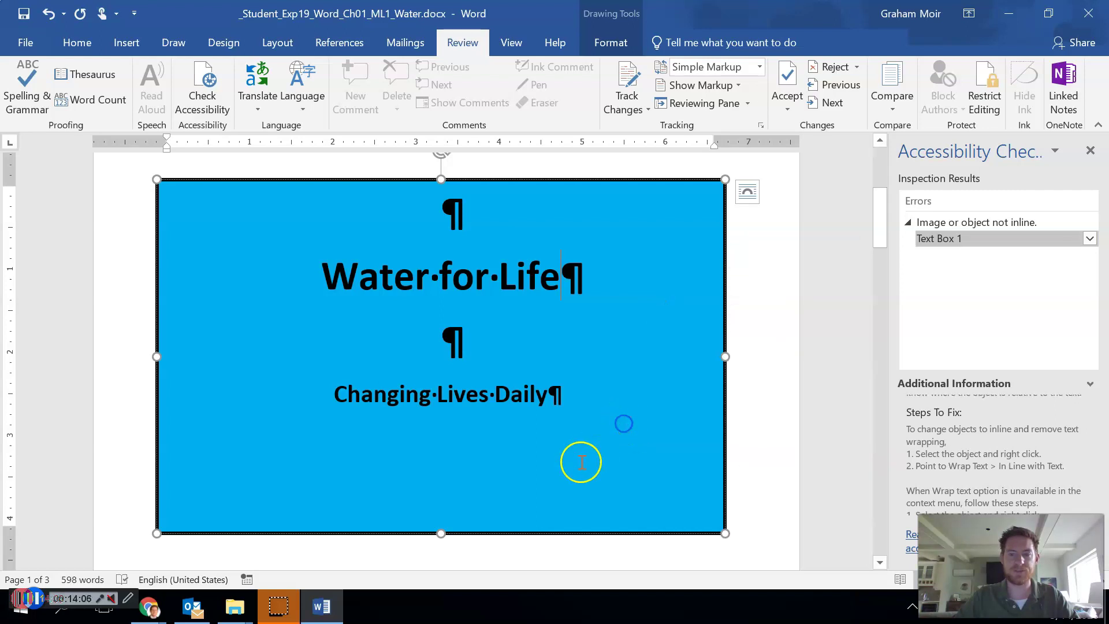
right_click(574, 503)
left_click(516, 484)
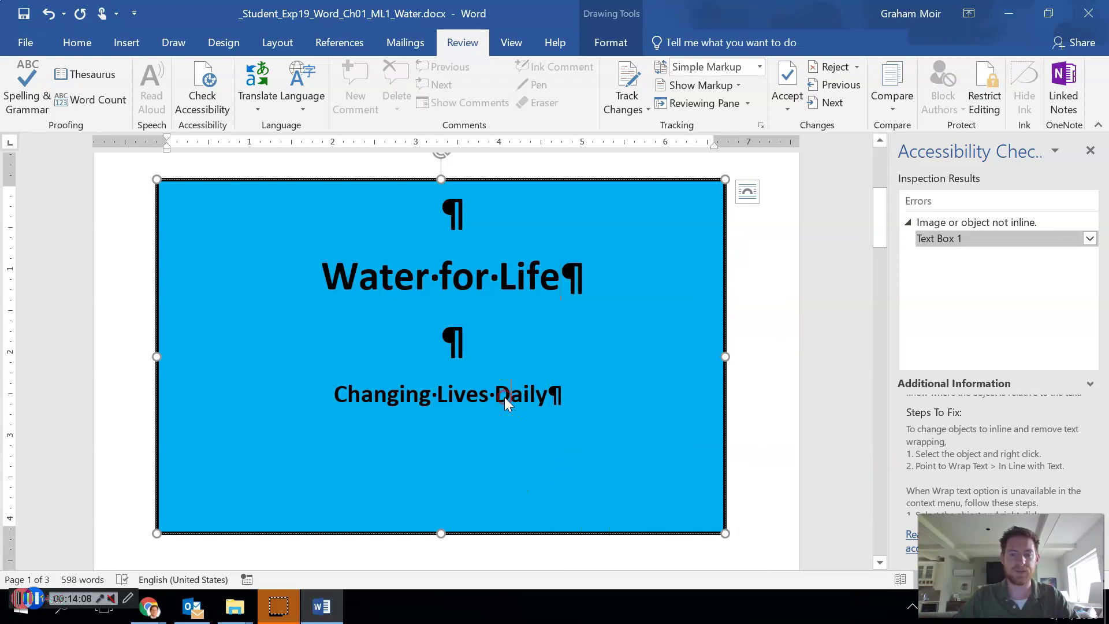
right_click(505, 397)
right_click(374, 181)
left_click(373, 180)
right_click(370, 188)
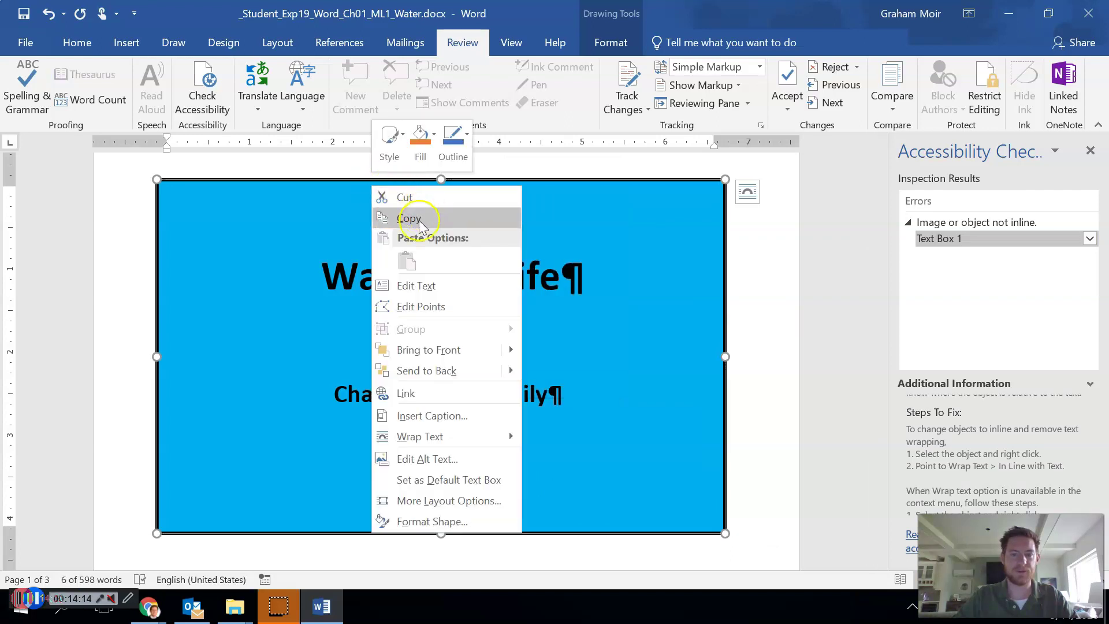
mouse_move(459, 445)
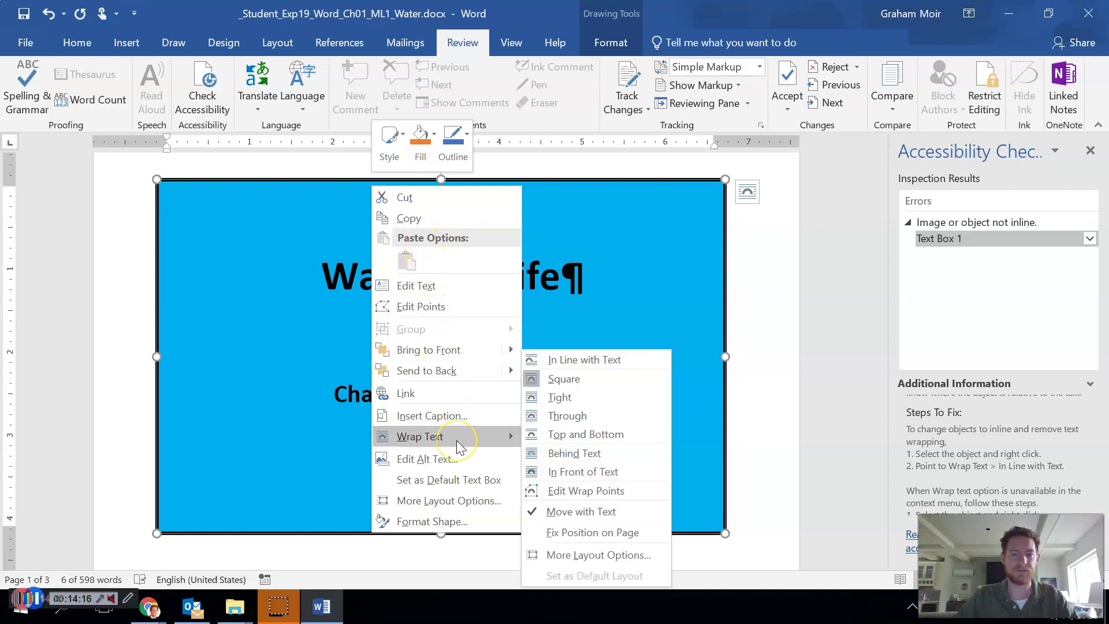
right_click(352, 178)
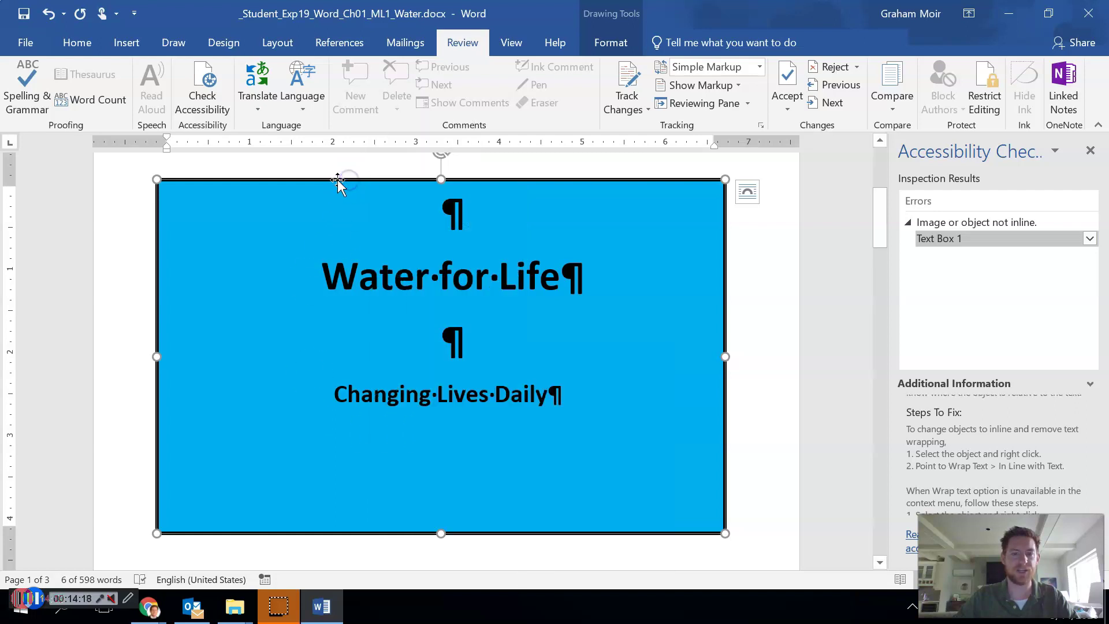
right_click(338, 181)
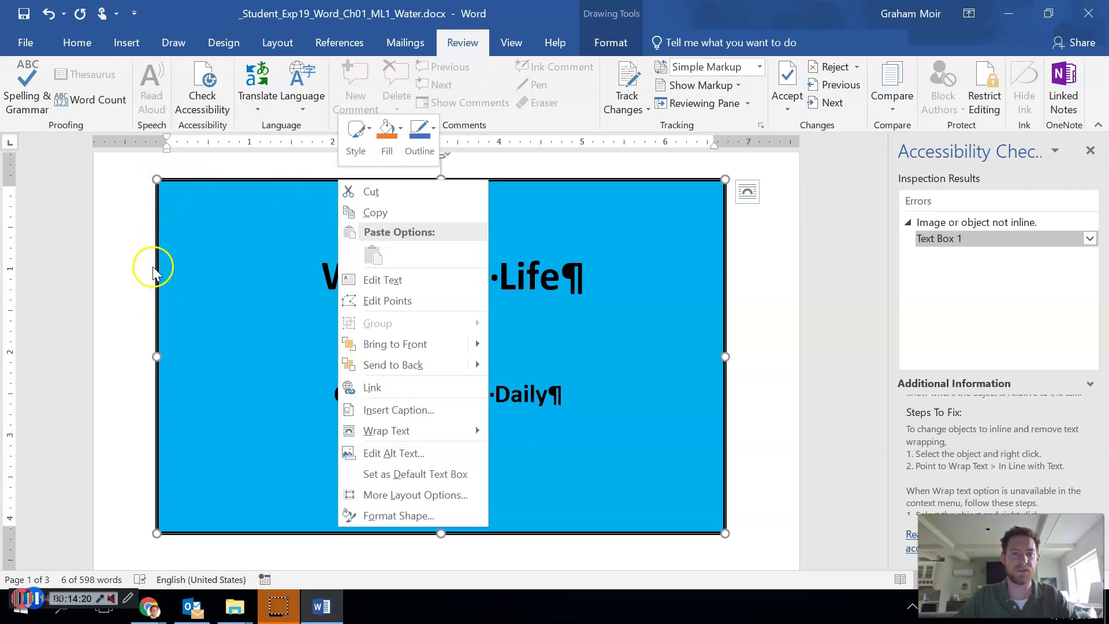
left_click(642, 230)
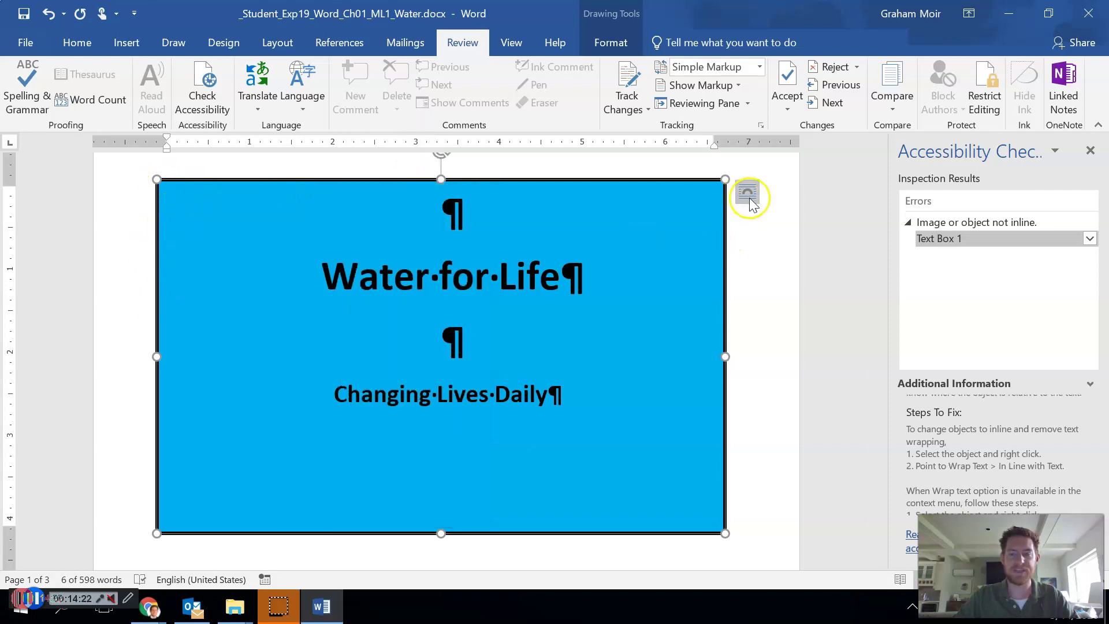
- Set the text wrapping of the blue "Water for Life" title text box to In Line with Text and close its layout options
left_click(748, 193)
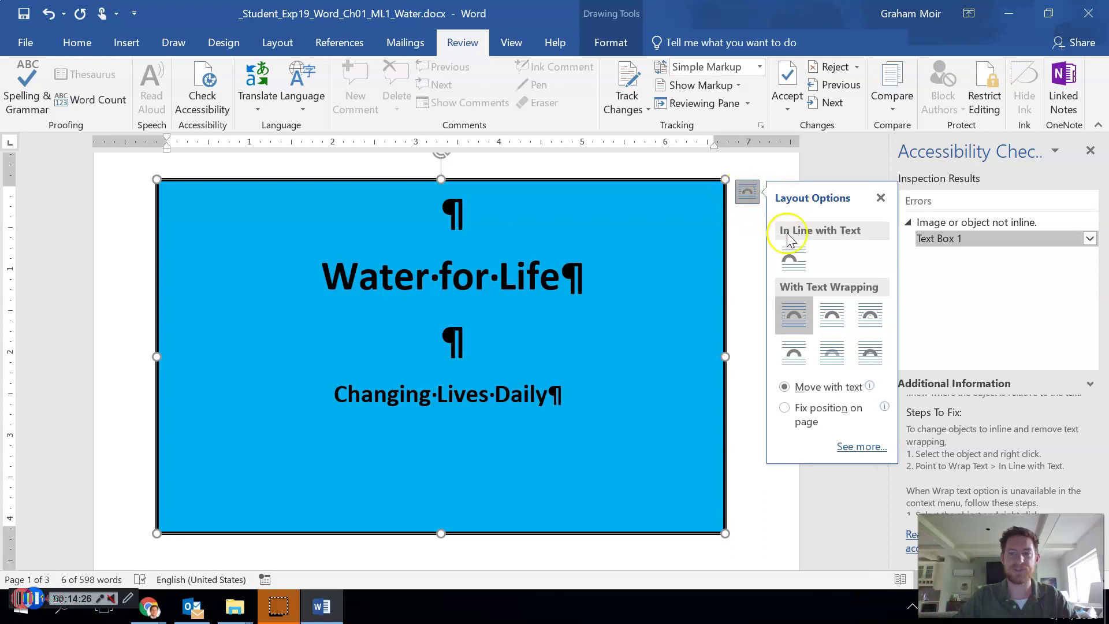
left_click(796, 267)
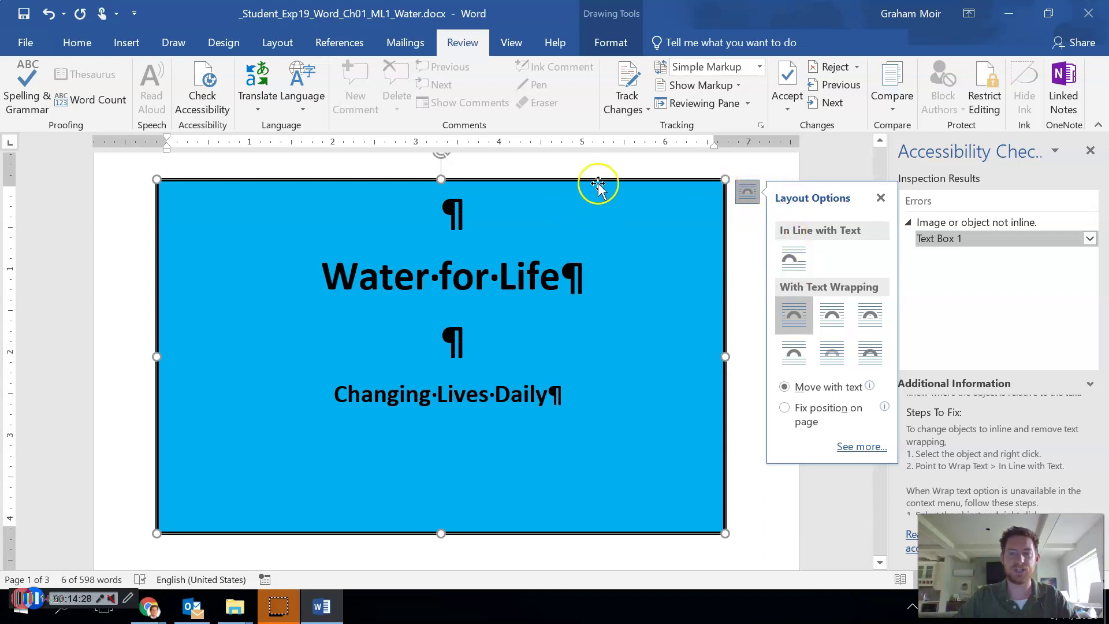
right_click(567, 174)
left_click(567, 184)
right_click(557, 184)
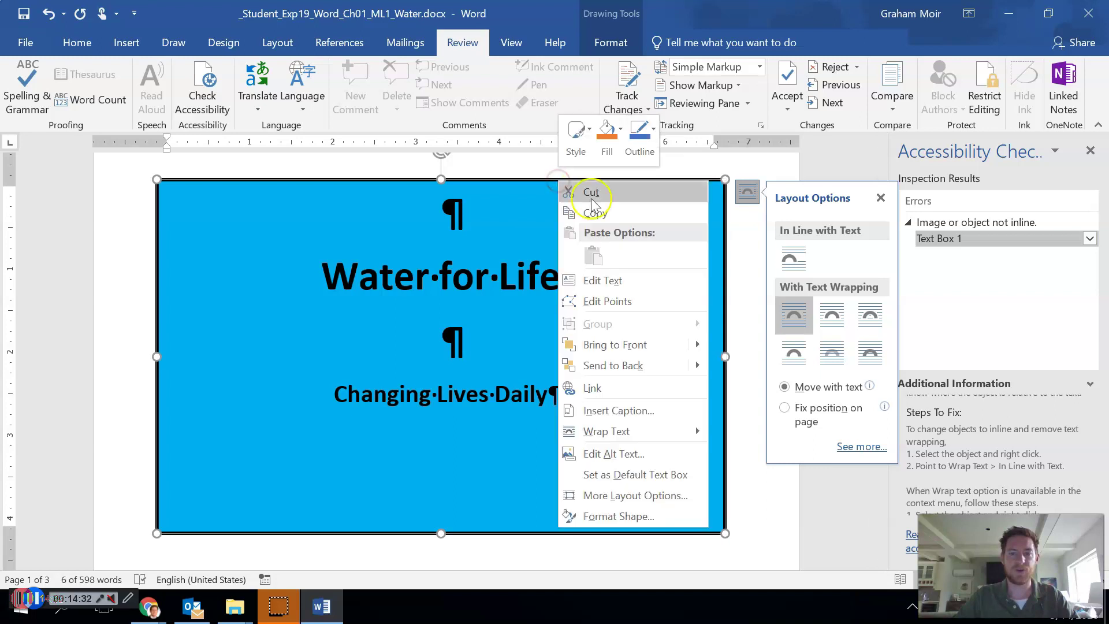
mouse_move(648, 431)
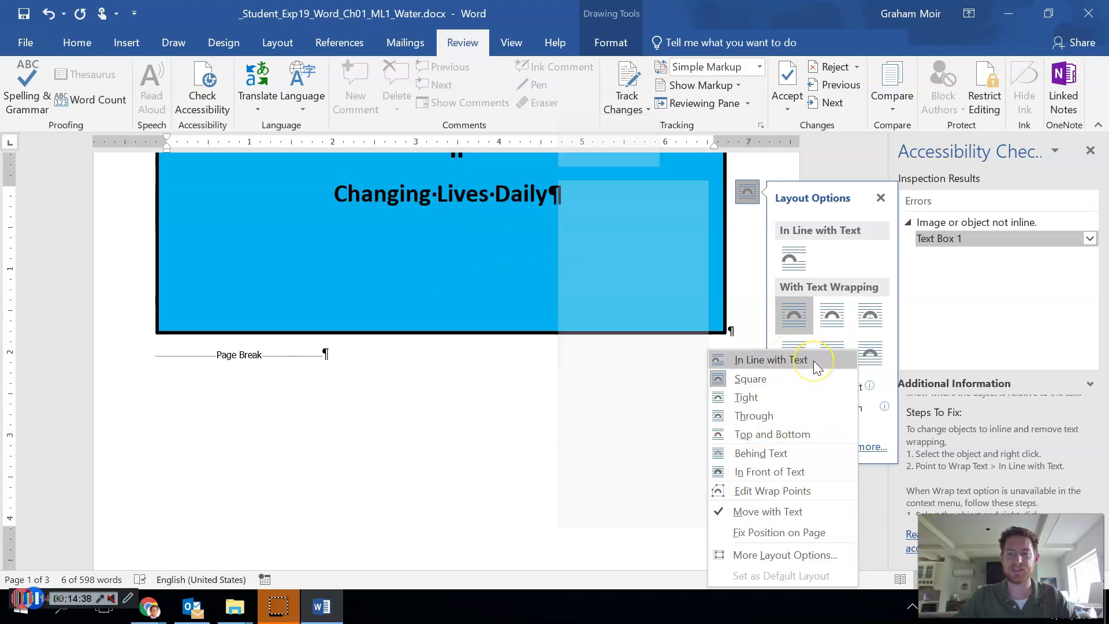
left_click(814, 361)
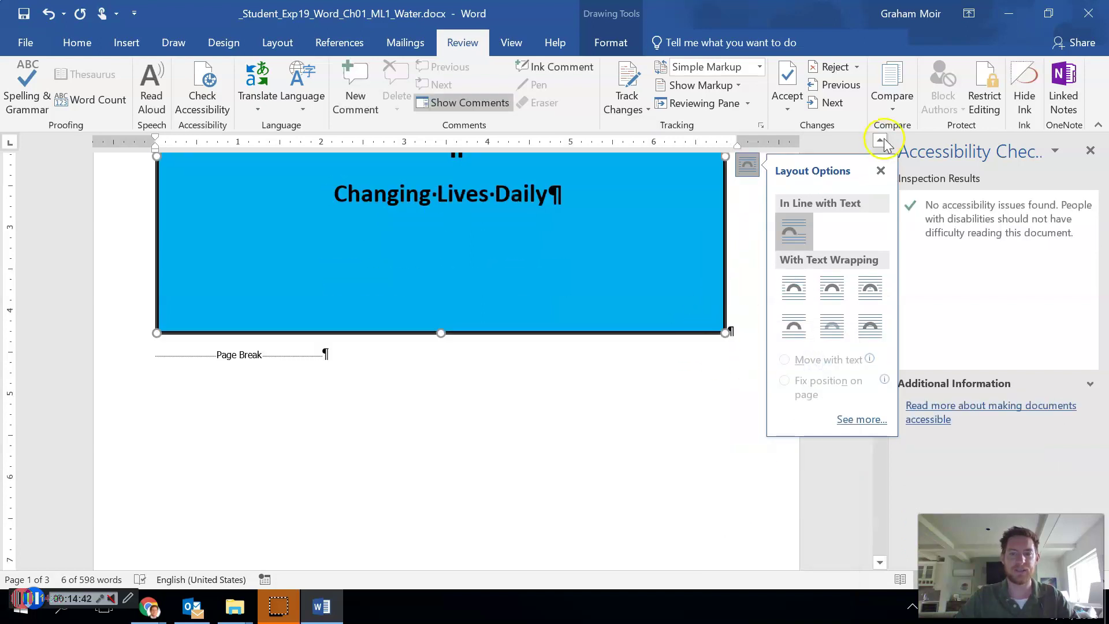
left_click(881, 173)
scroll(493, 388, "up", 5)
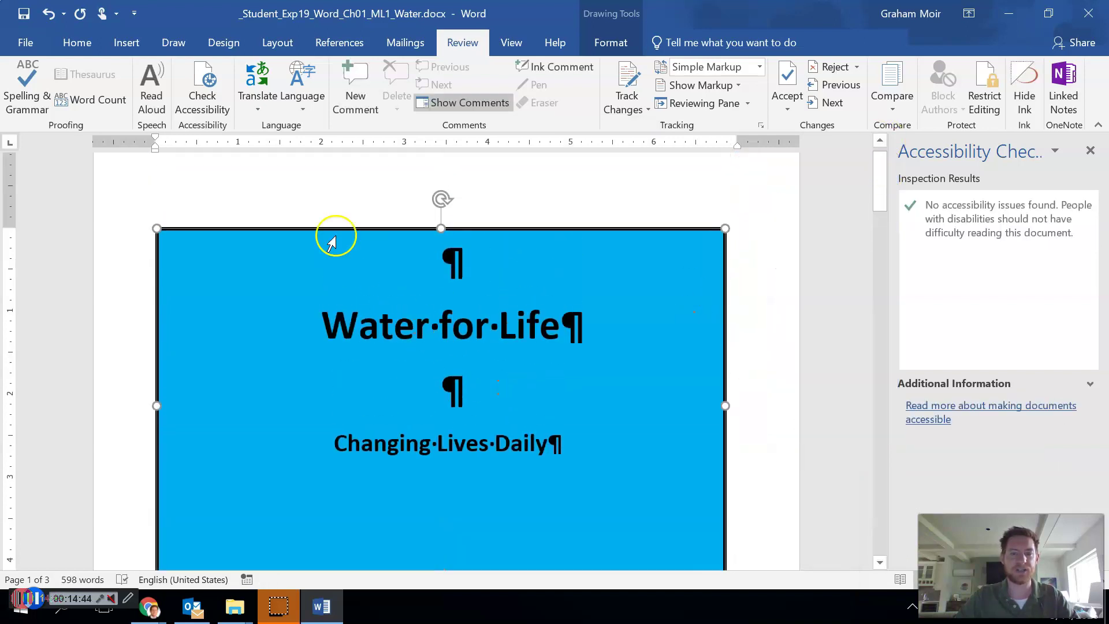
scroll(298, 306, "down", 2)
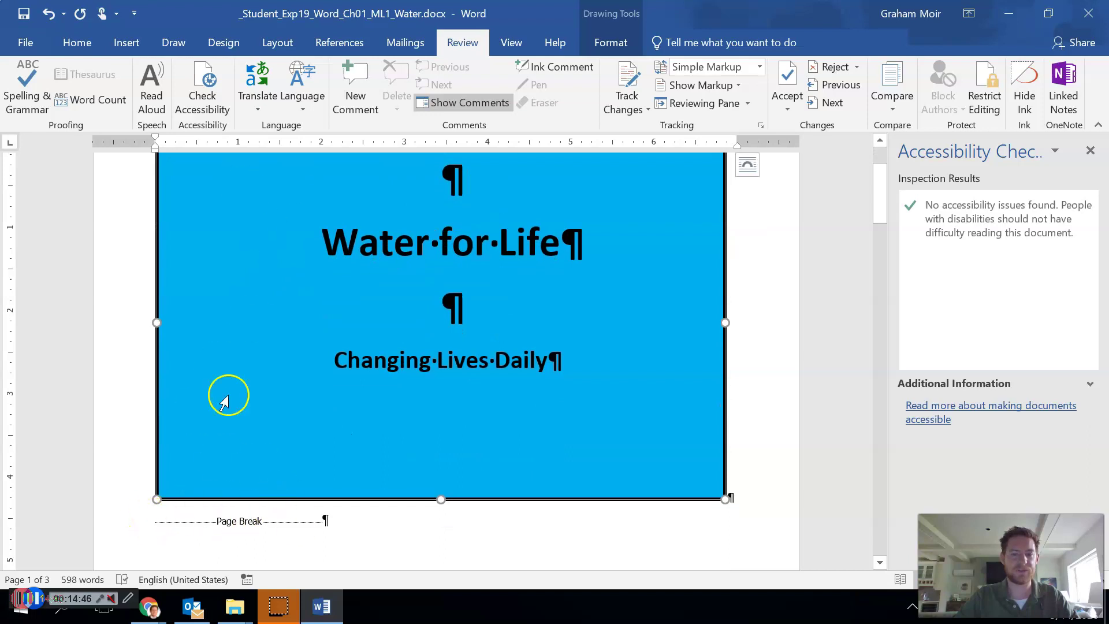
- Check the inline title text box on the cover page and close the Accessibility Checker results
scroll(273, 398, "up", 3)
scroll(273, 397, "down", 2)
scroll(404, 268, "down", 1)
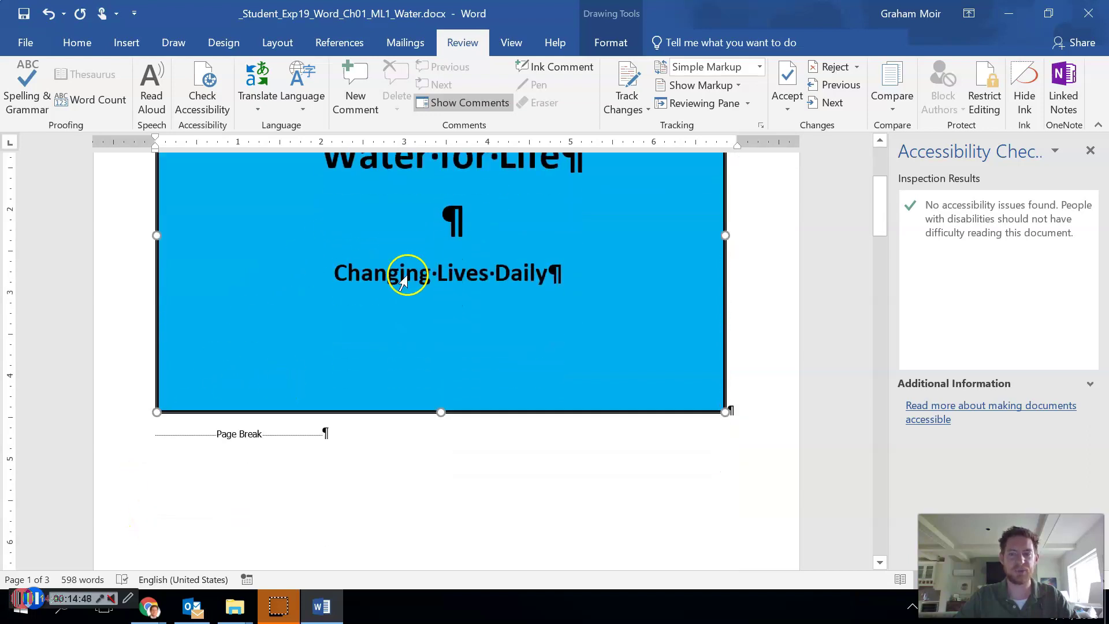
scroll(658, 233, "up", 2)
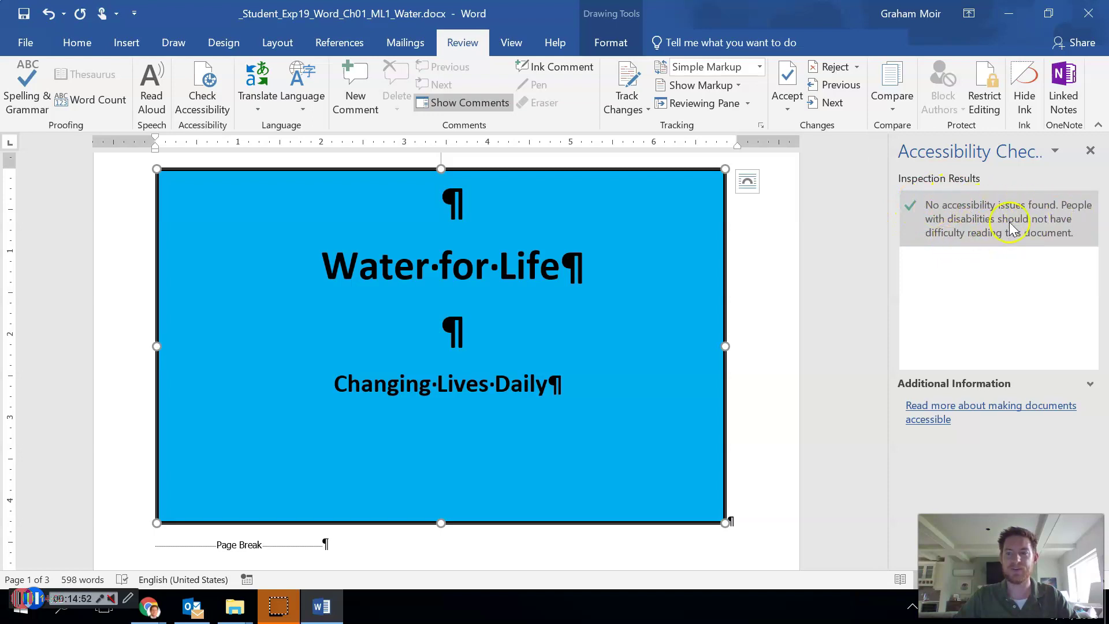
left_click(1091, 152)
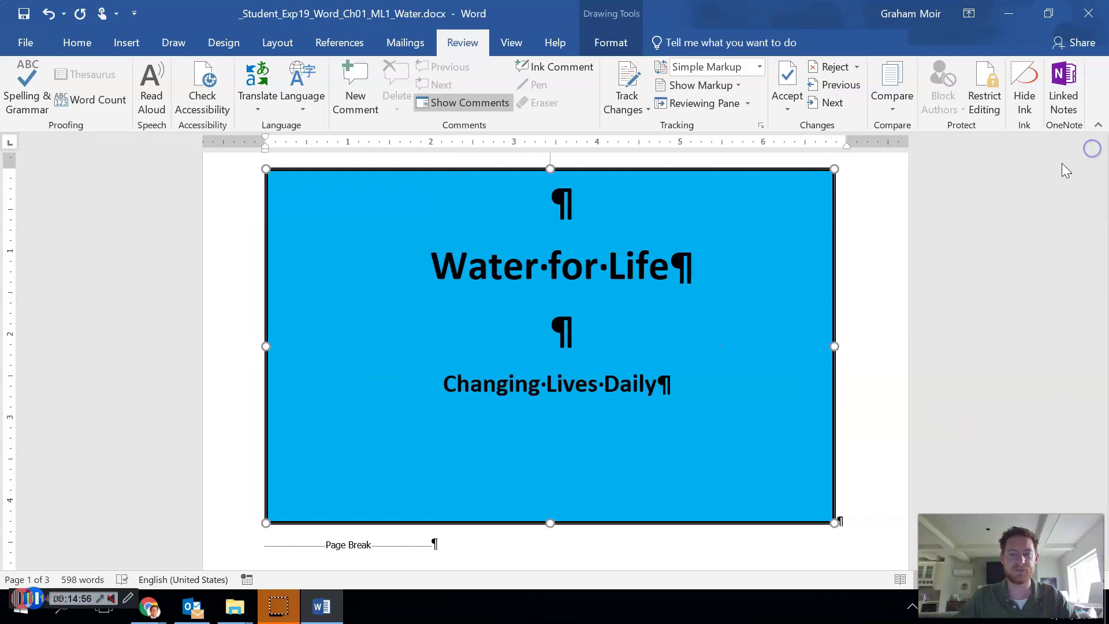
scroll(931, 312, "down", 3)
scroll(932, 285, "up", 3)
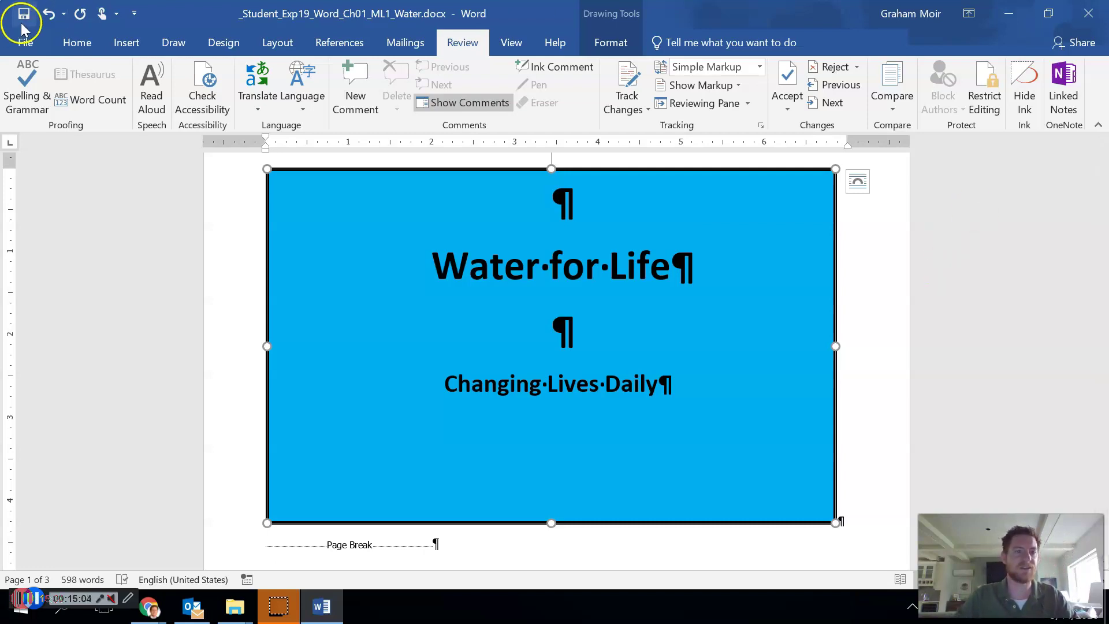
- Save a copy of the document as "_Student_Exp19_Word_Ch01_ML1_Water -Demo.docx" in the current Word 1 - ML 1 - Water folder and close it
left_click(25, 44)
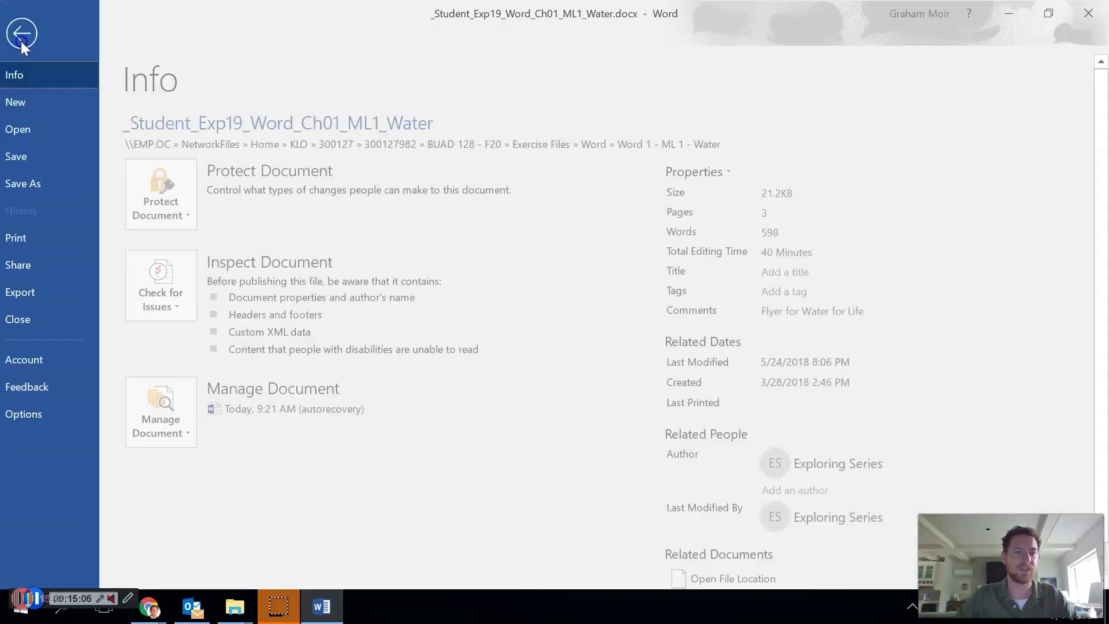
left_click(44, 182)
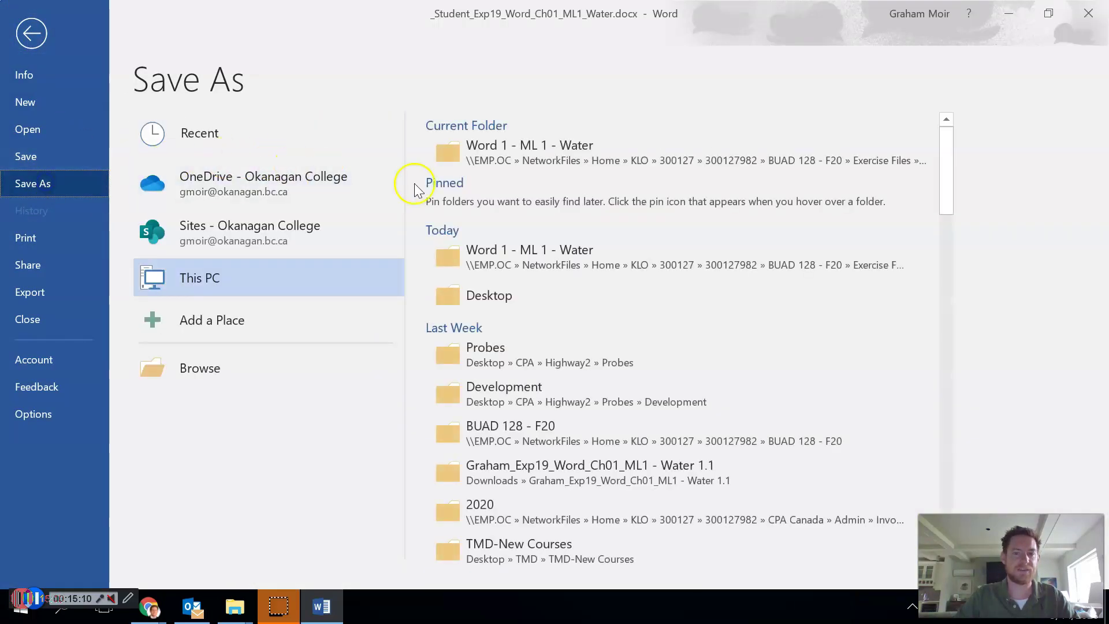
left_click(561, 161)
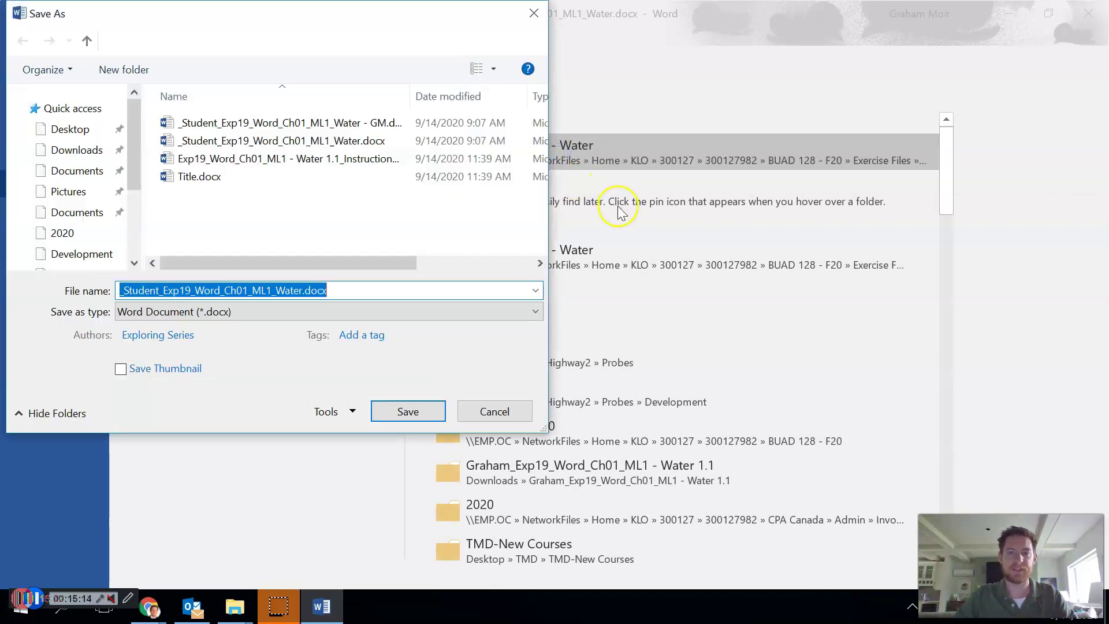
left_click(302, 291)
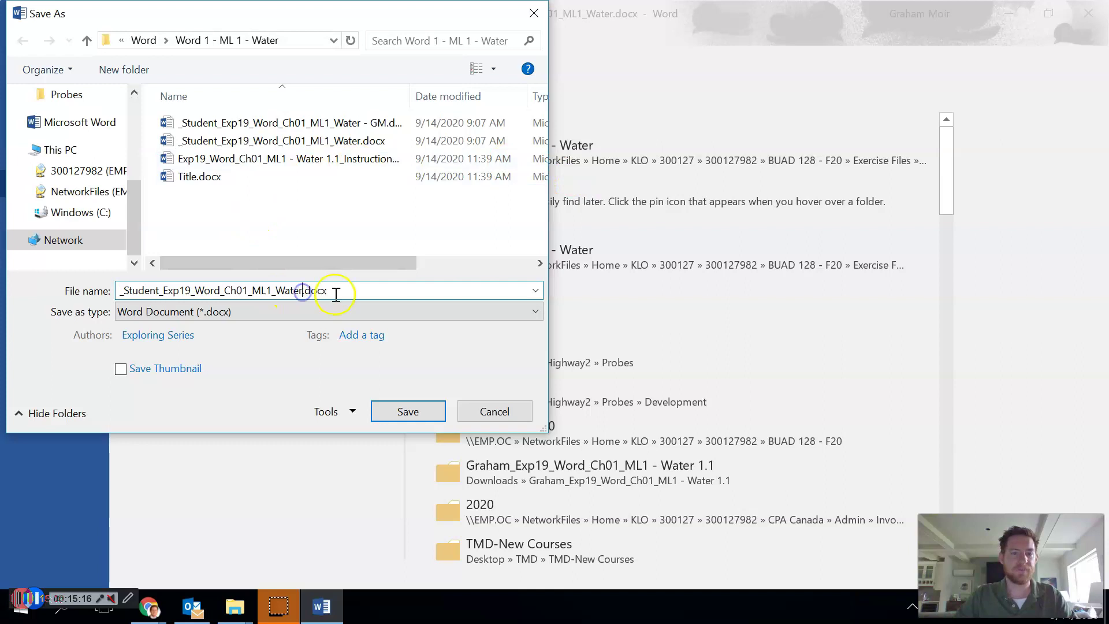
type("-Demo")
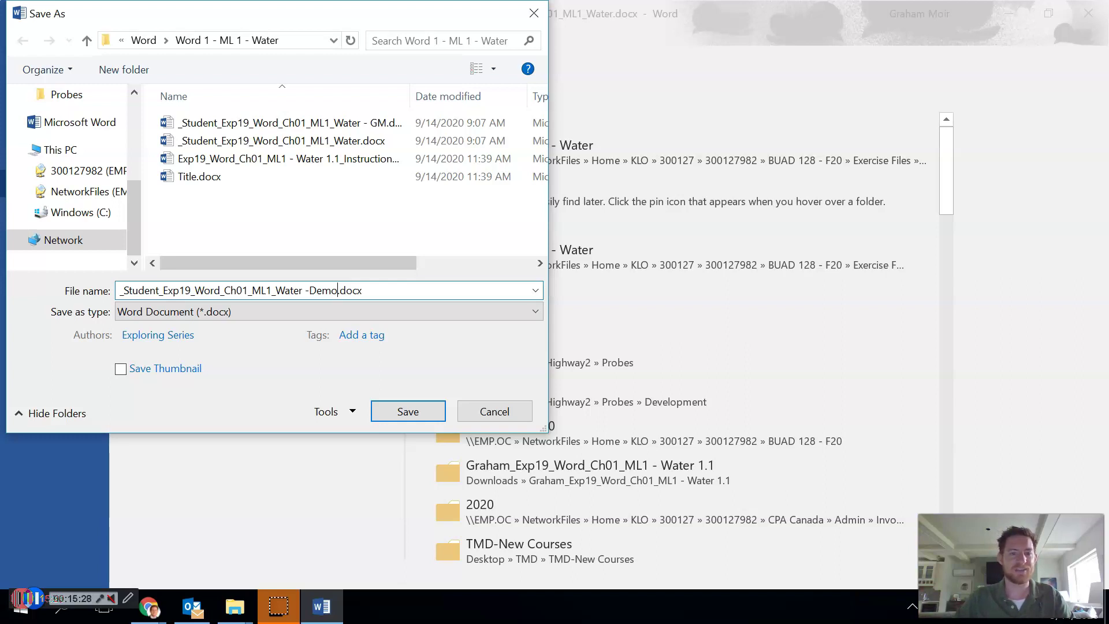
left_click(410, 413)
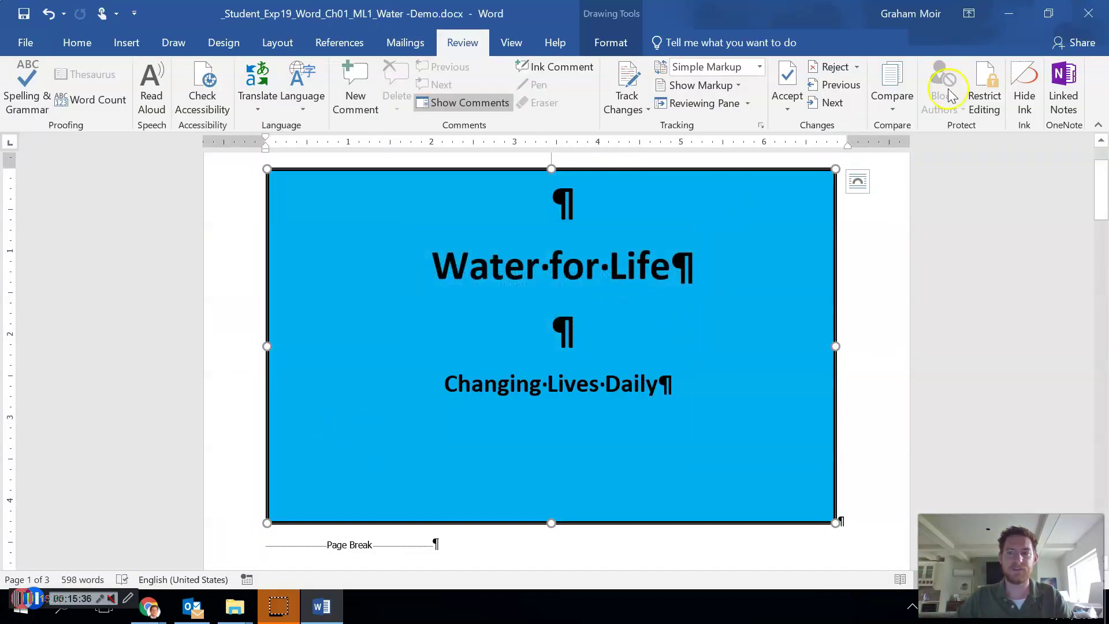
left_click(1102, 24)
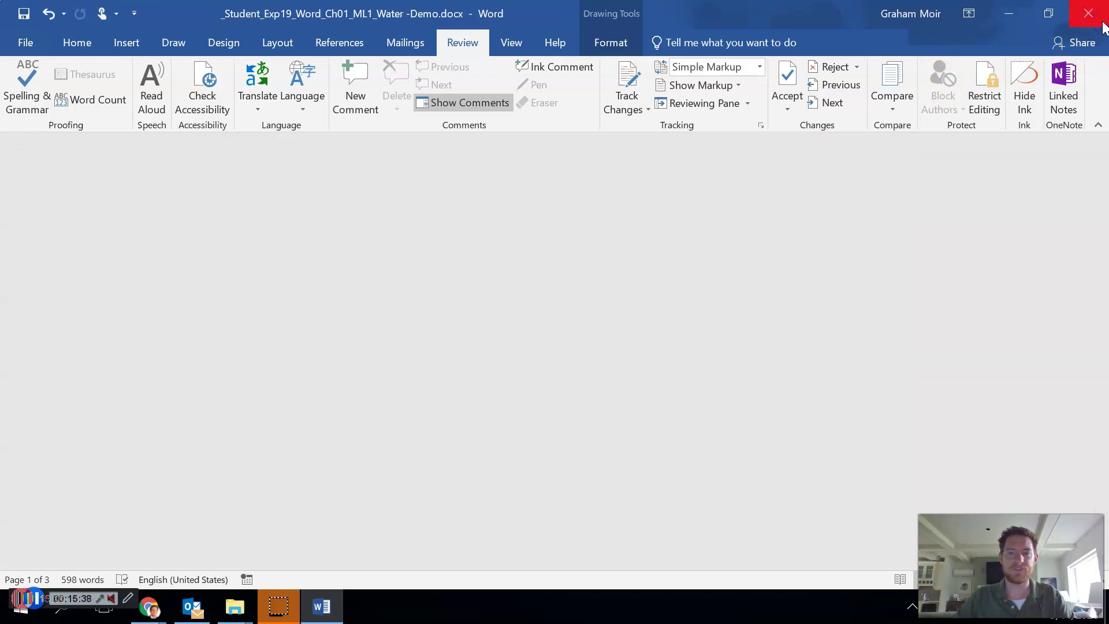